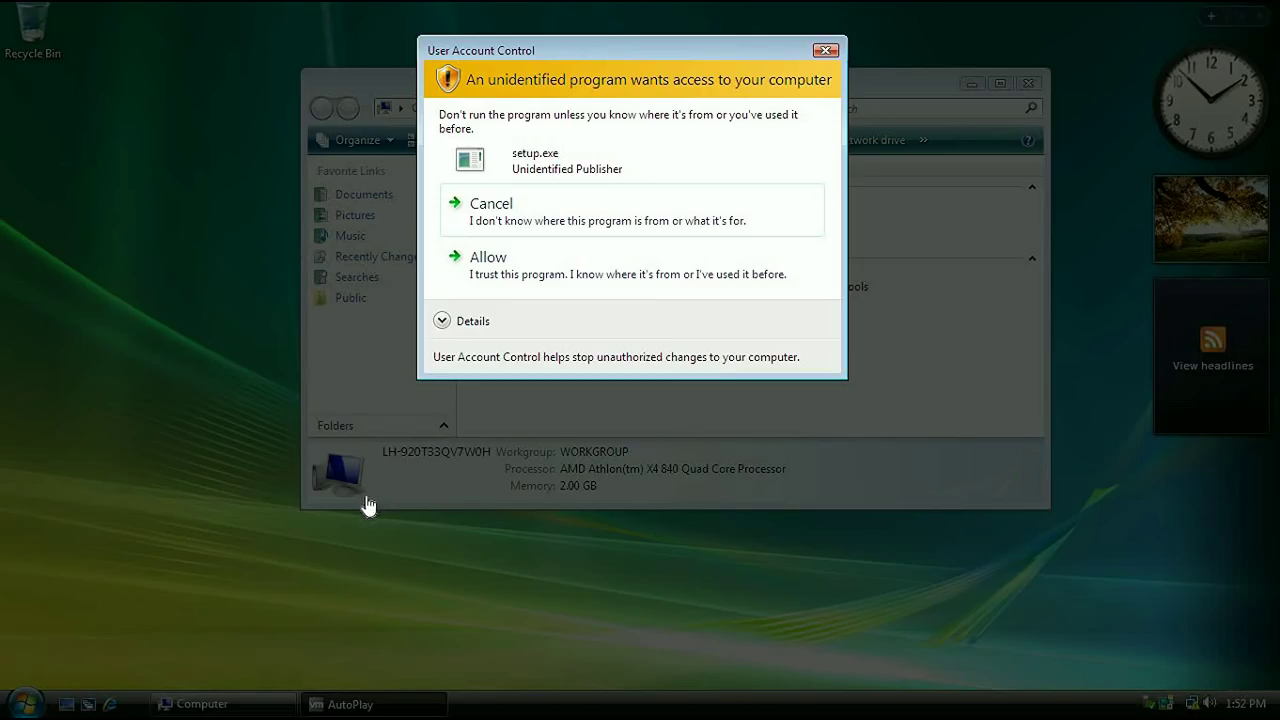
Allow the VMware Tools setup to run and open the System information page from Control Panel
{"action": "left_click", "coordinate": [597, 268]}
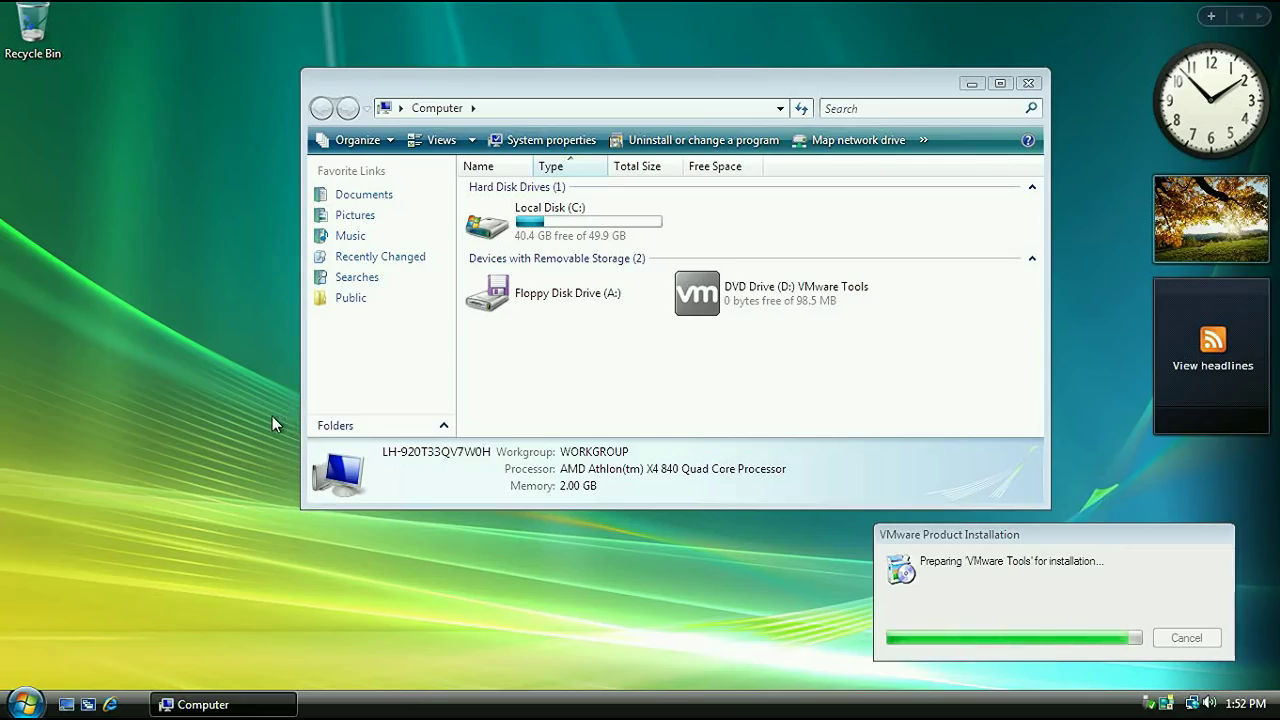
{"action": "left_click", "coordinate": [24, 704]}
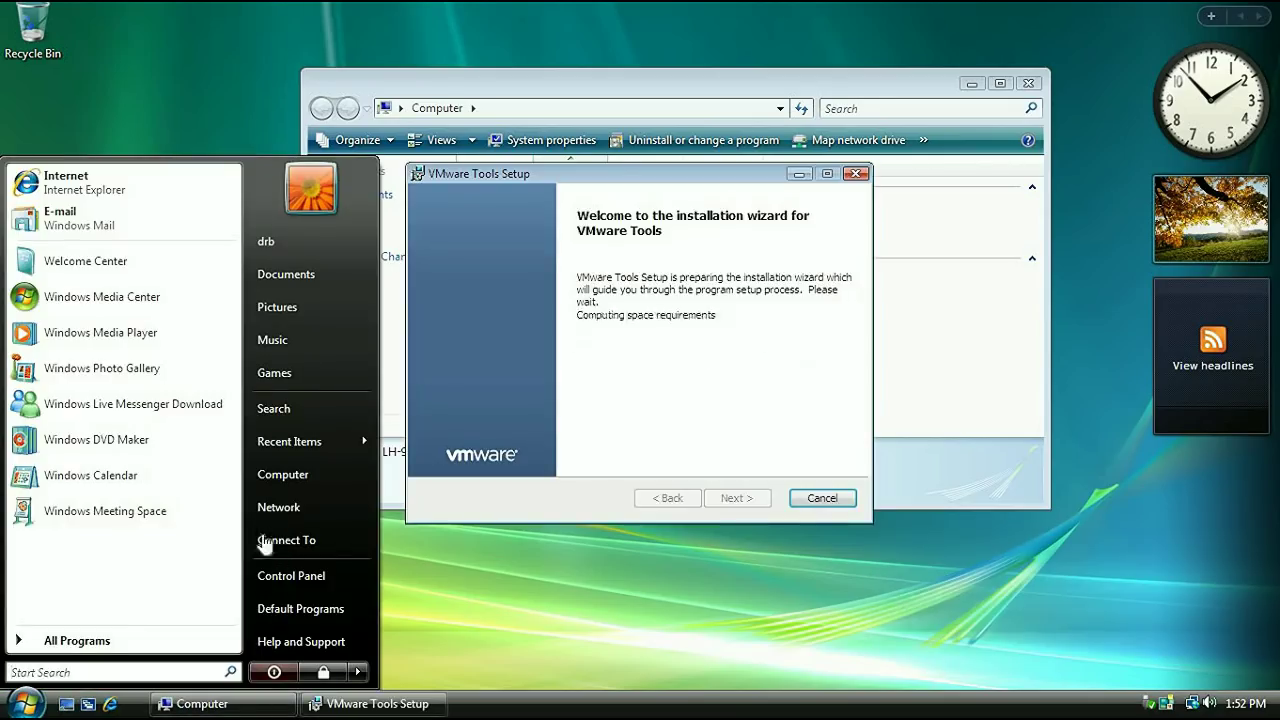
{"action": "left_click", "coordinate": [270, 573]}
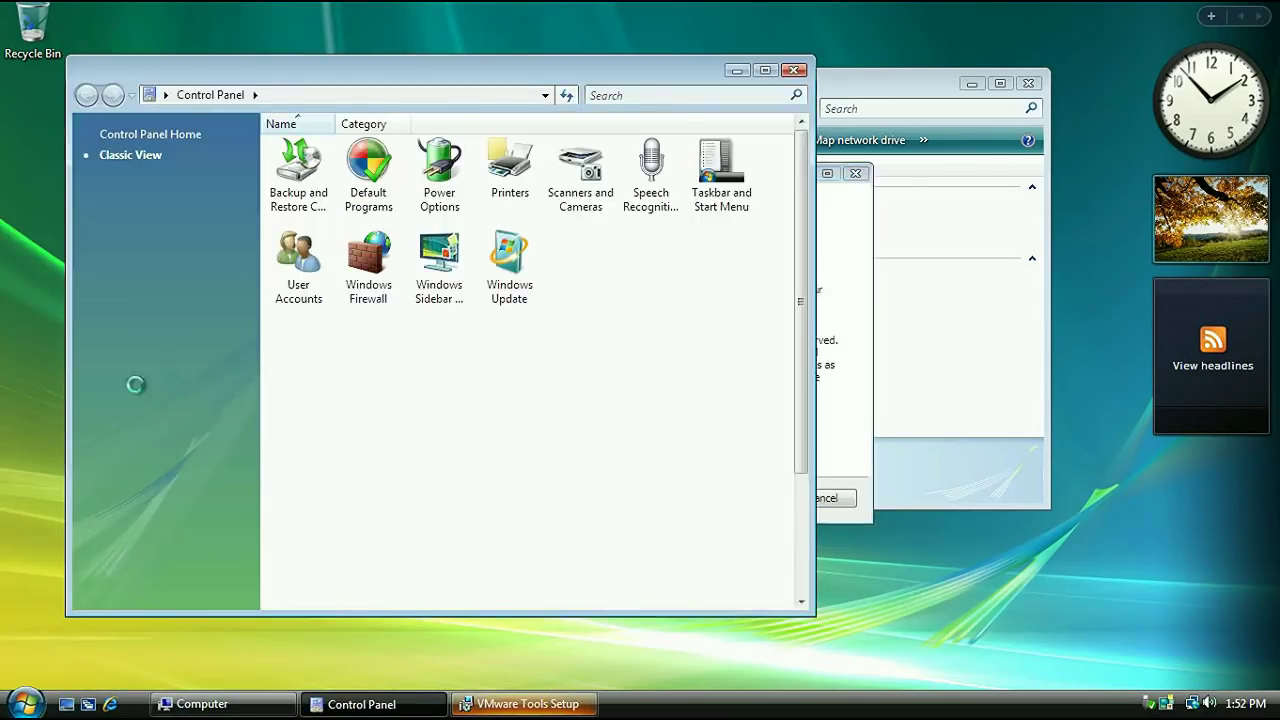
{"action": "double_click", "coordinate": [740, 372]}
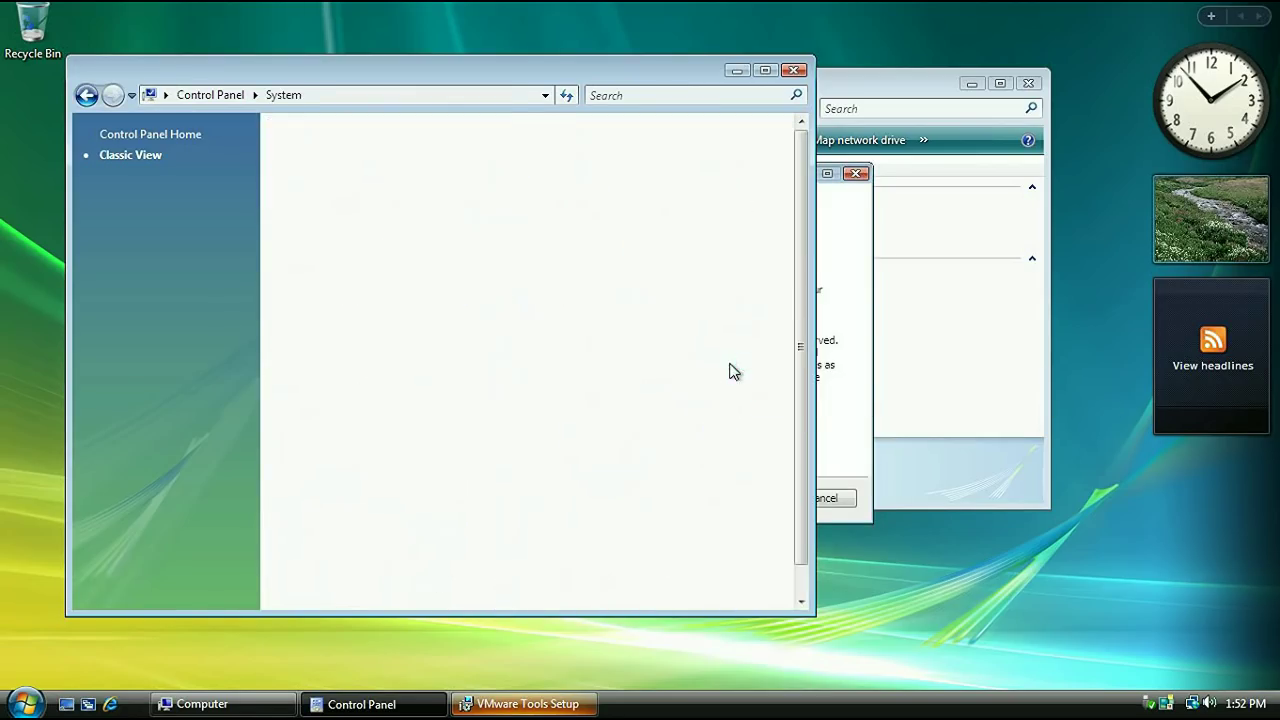
{"action": "left_click", "coordinate": [766, 70]}
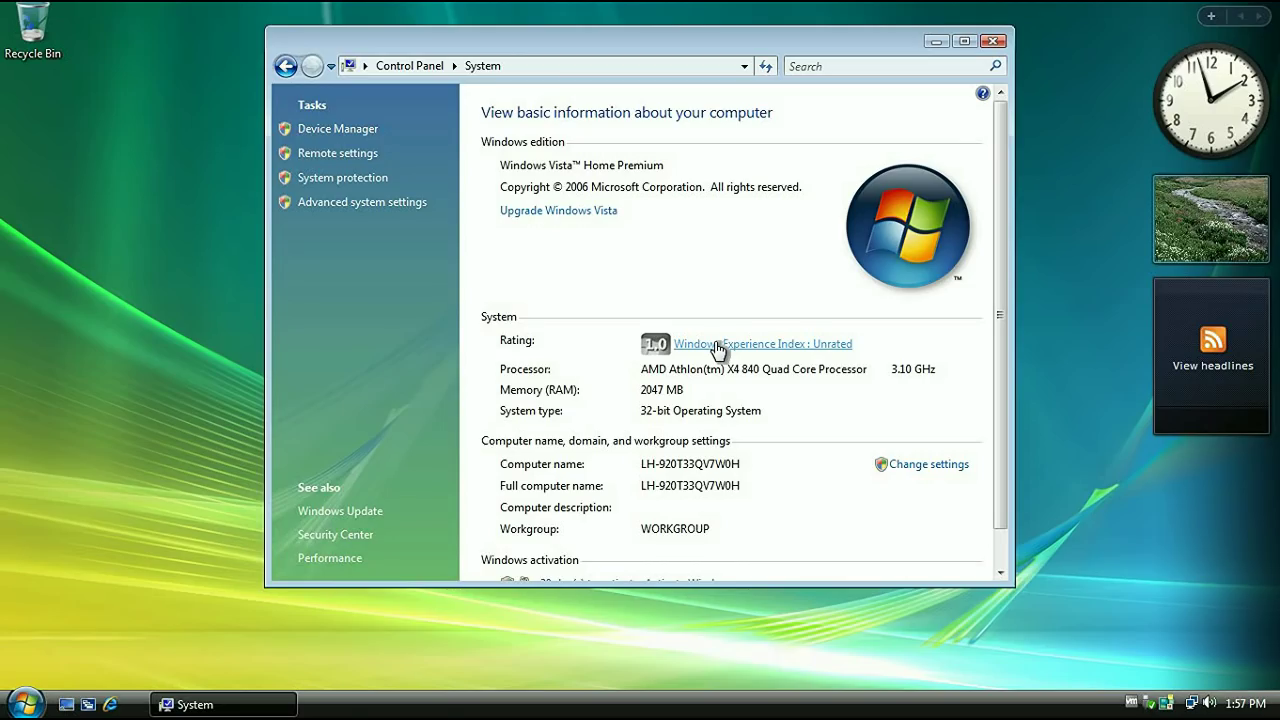
Refresh the Windows Experience Index score, permitting the Windows System Assessment Tool to run, and close the System window
{"action": "left_click", "coordinate": [717, 346]}
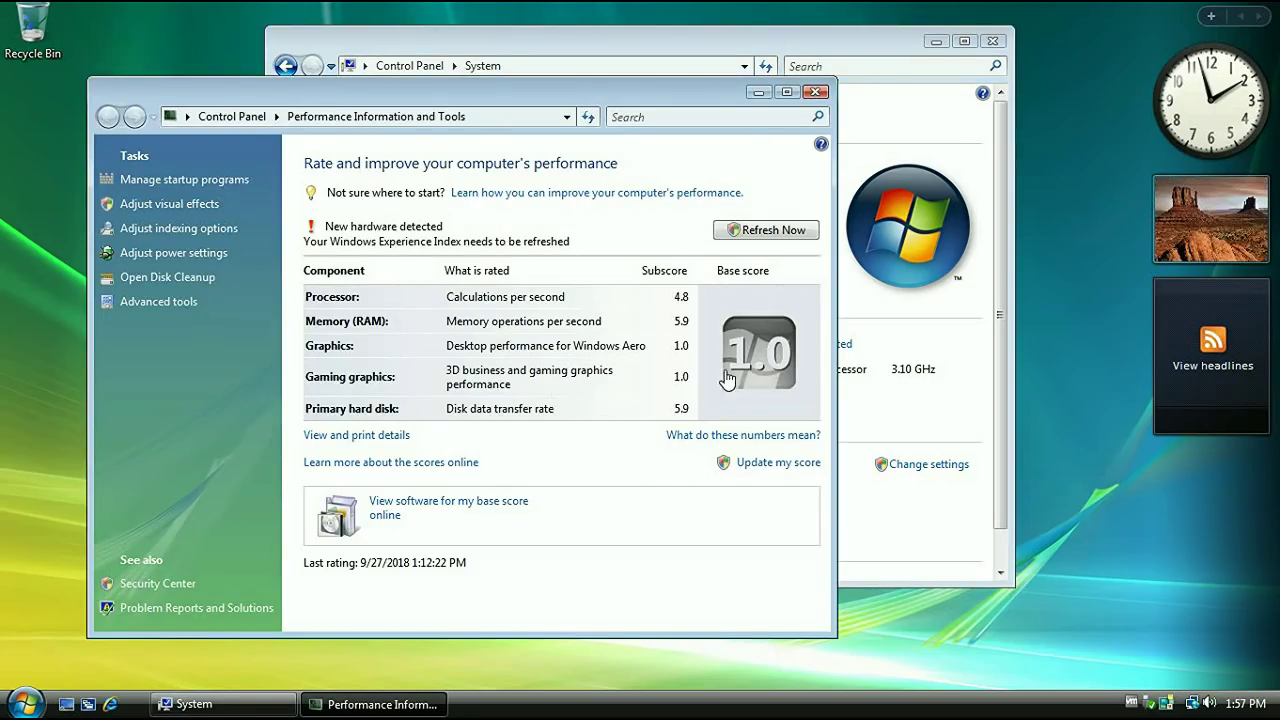
{"action": "left_click", "coordinate": [760, 233]}
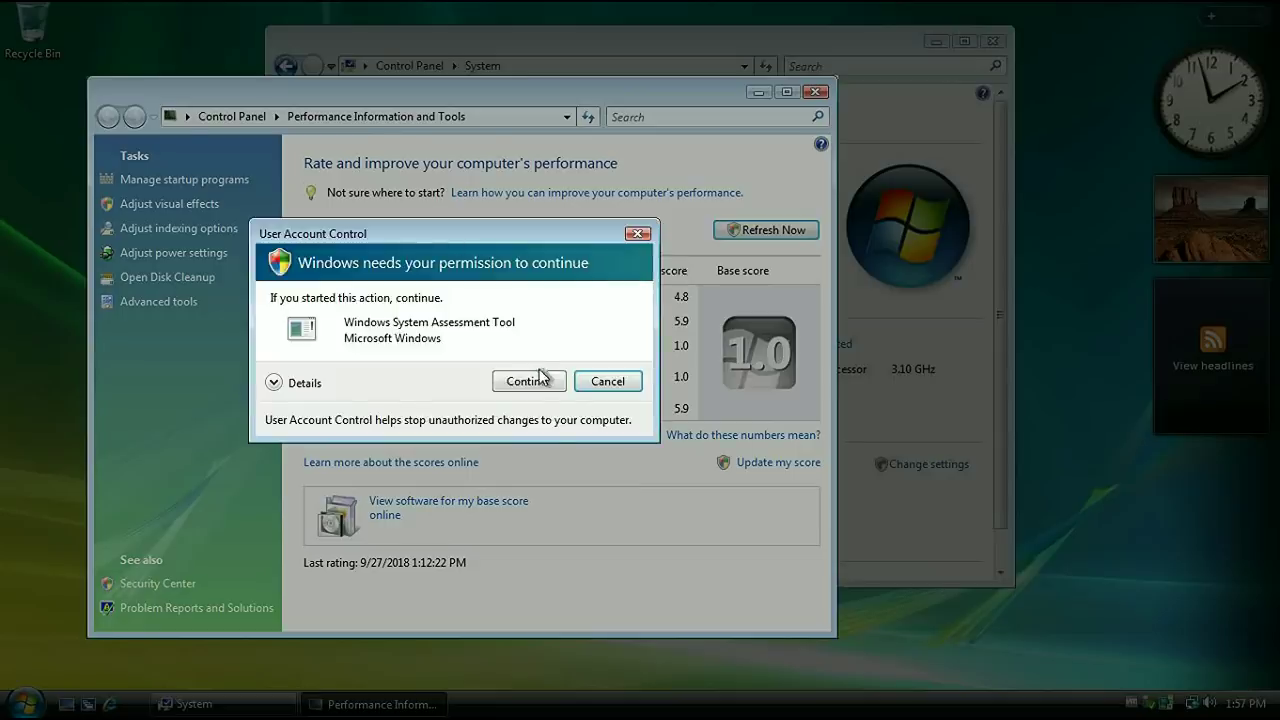
{"action": "left_click", "coordinate": [523, 457]}
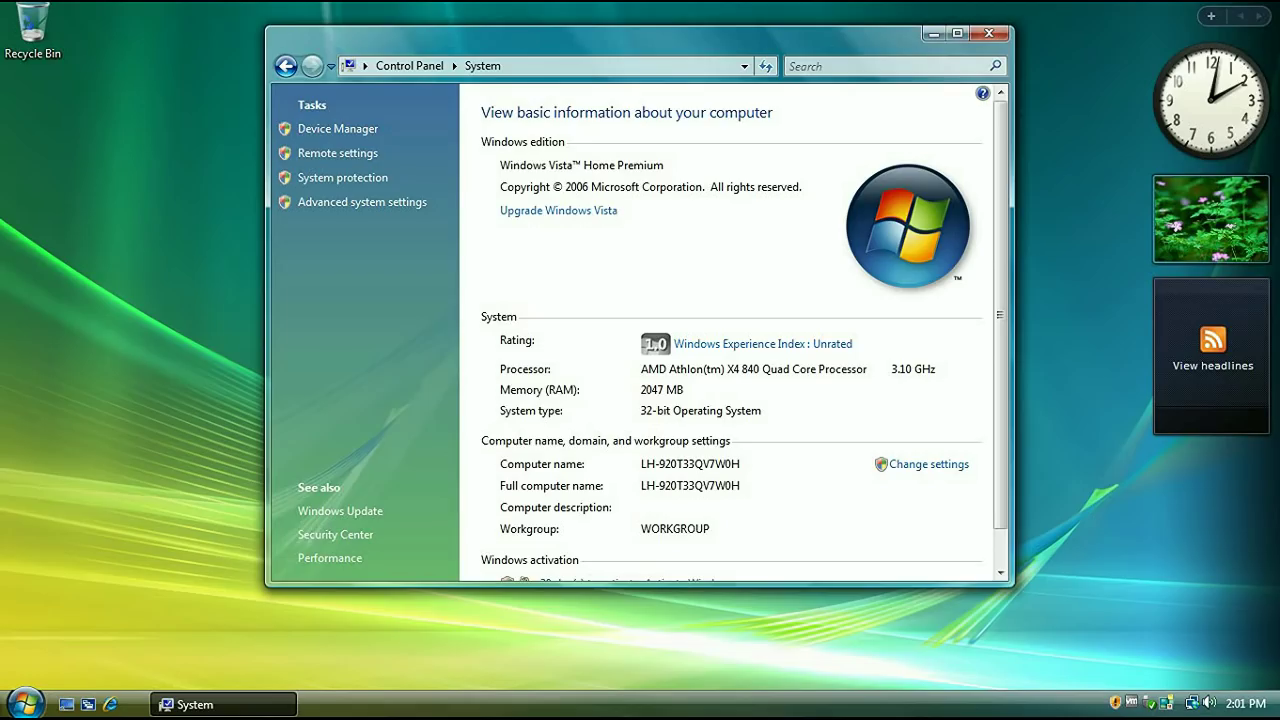
{"action": "left_click", "coordinate": [988, 34]}
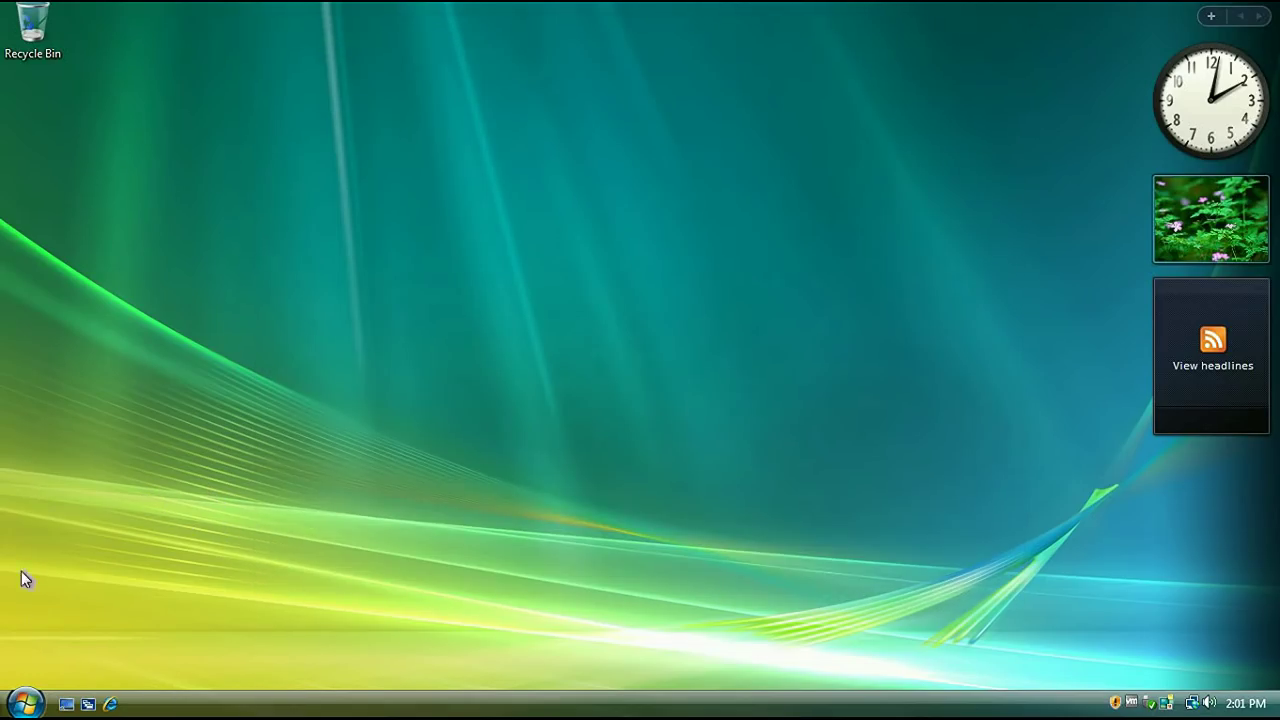
Switch to Internet Explorer and search the web for "firefox" from the MSN home page, turning AutoComplete on
{"action": "left_click", "coordinate": [111, 705]}
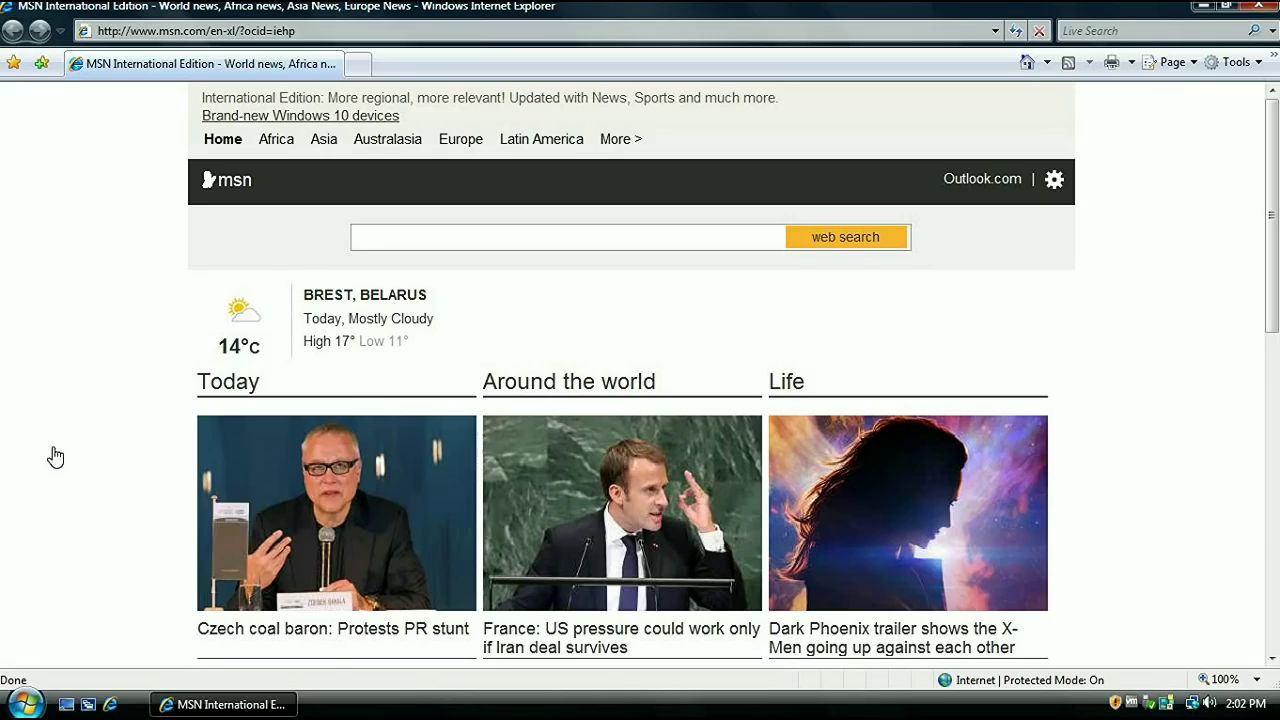
{"action": "left_click", "coordinate": [430, 237]}
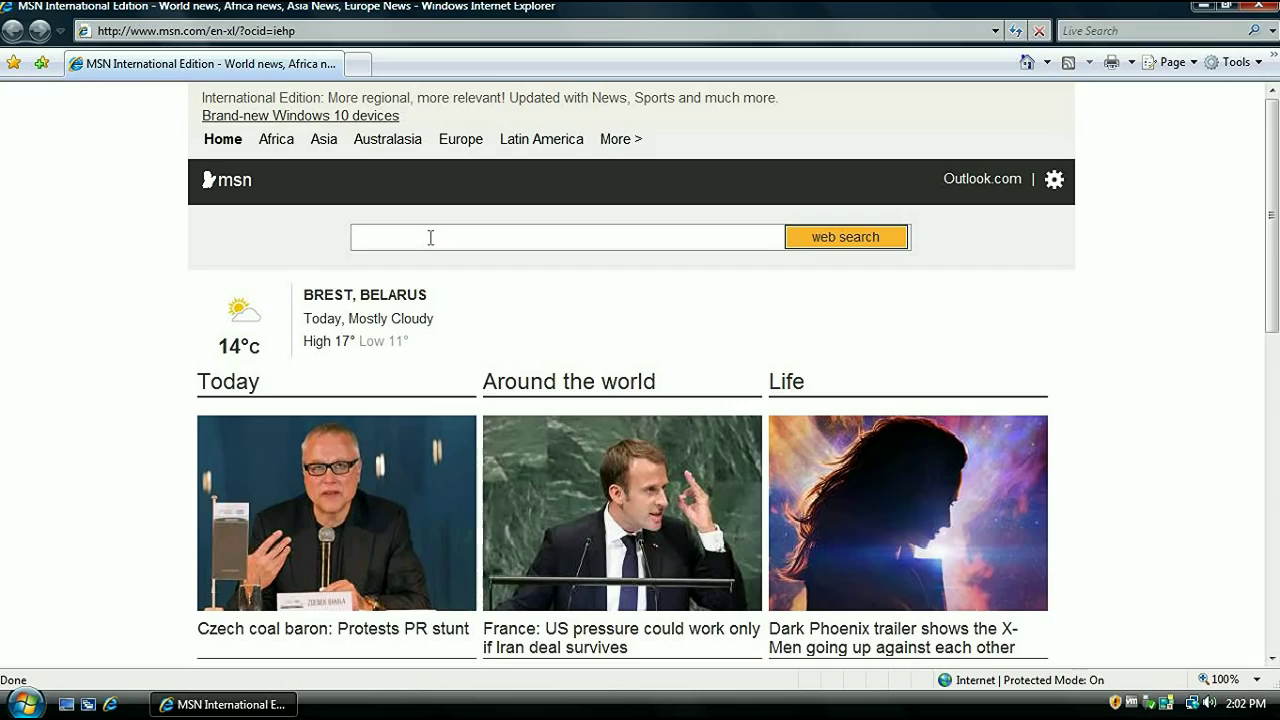
{"action": "type", "text": "firefox"}
{"action": "key", "text": "Return"}
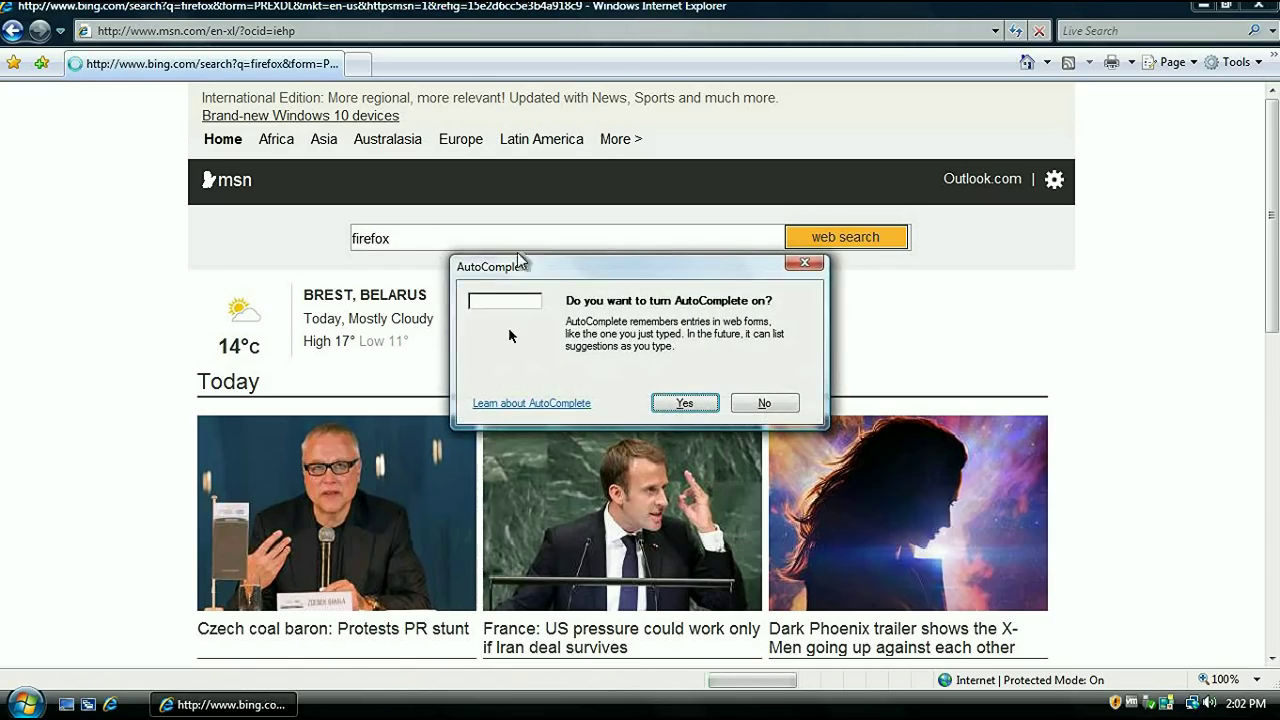
{"action": "left_click", "coordinate": [698, 405]}
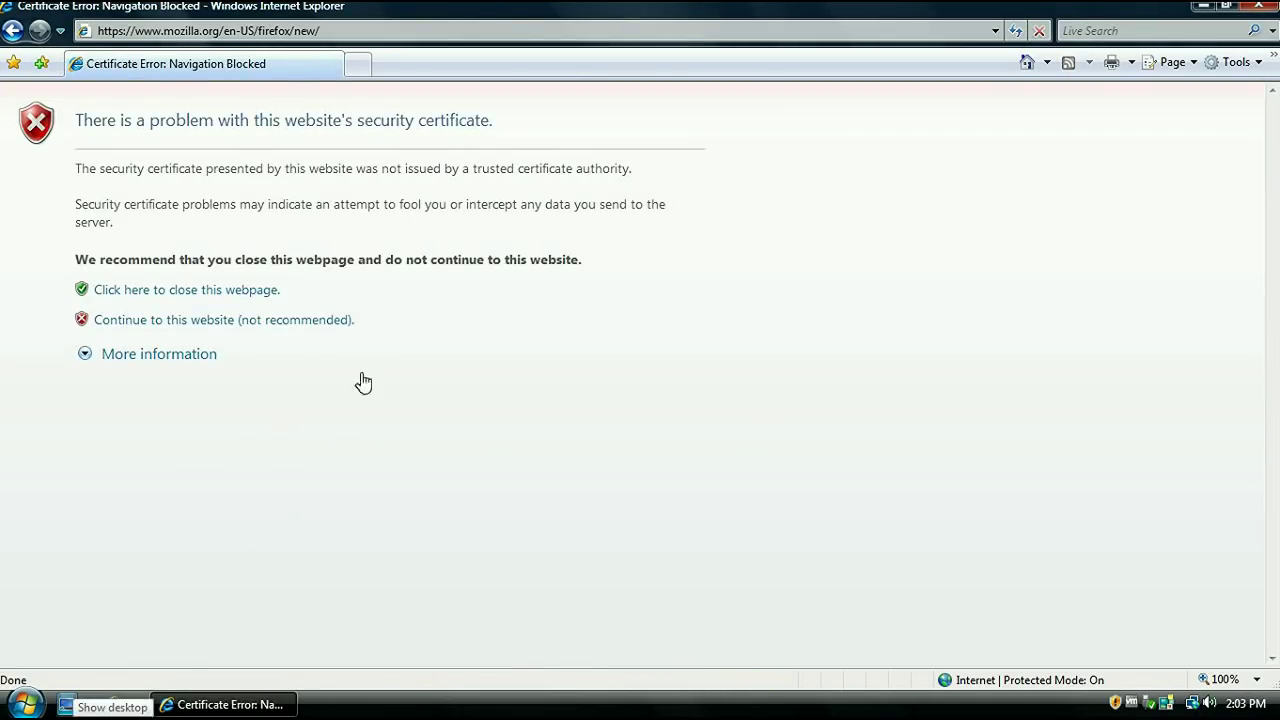
Try to download Firefox from mozilla.org despite the certificate warning, and Firefox 45.0.1 from OldVersion.com
{"action": "left_click", "coordinate": [296, 321]}
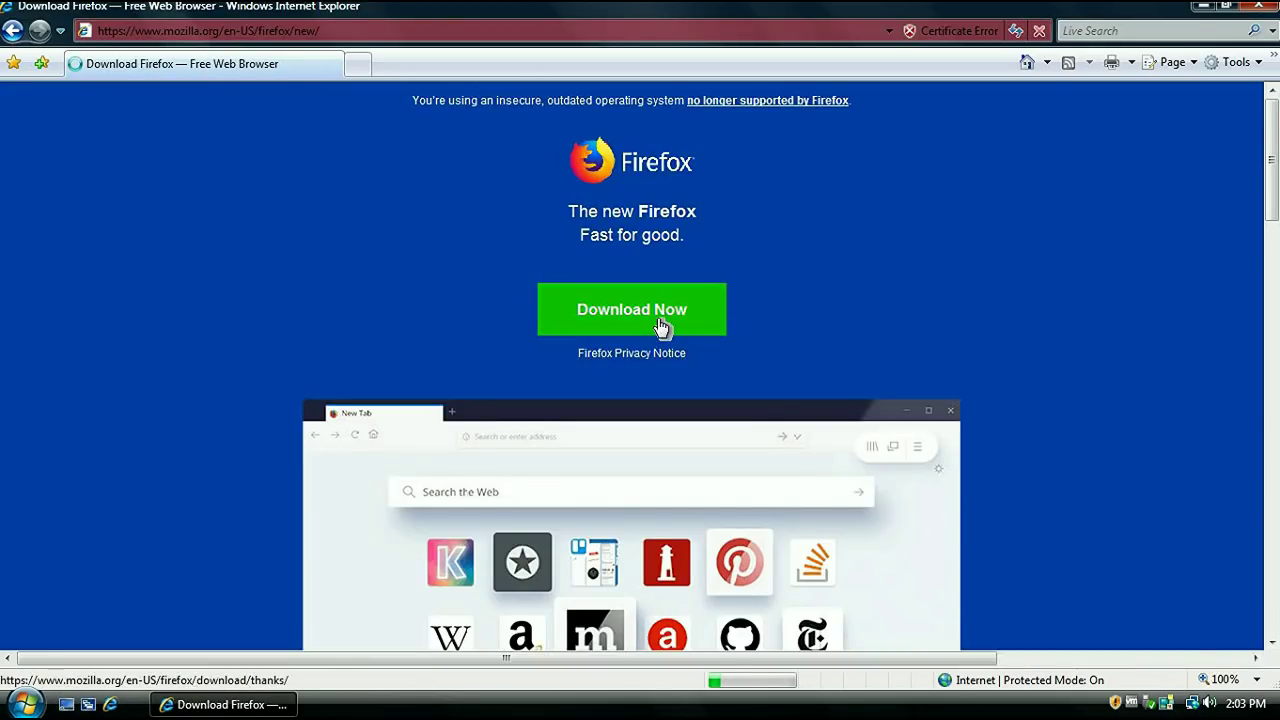
{"action": "left_click", "coordinate": [654, 326]}
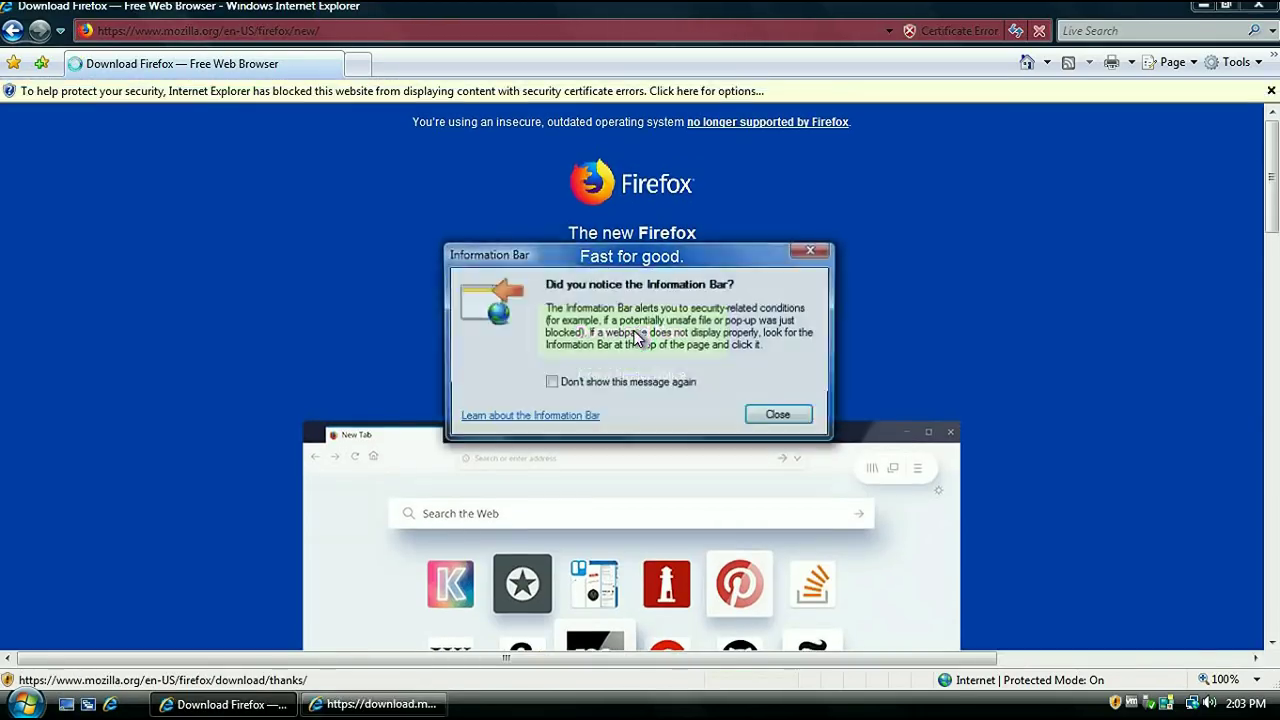
{"action": "left_click", "coordinate": [790, 420]}
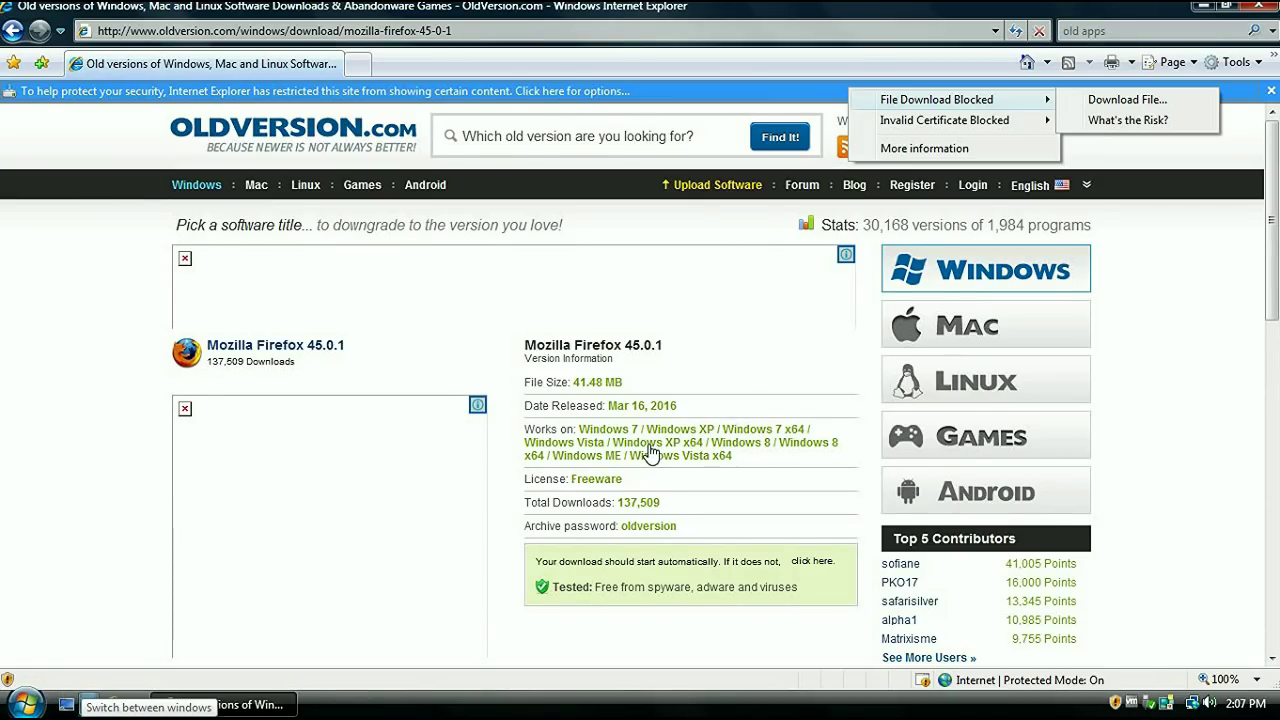
{"action": "left_click", "coordinate": [1127, 100]}
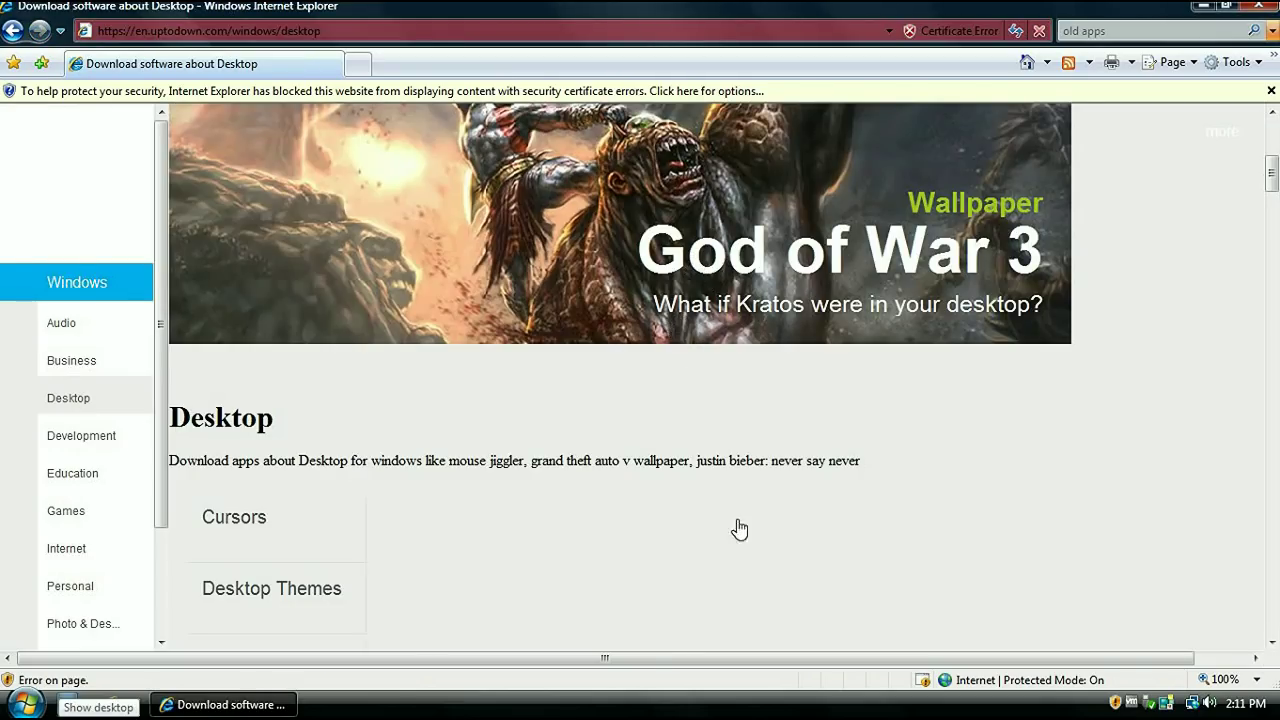
Look through the Desktop software categories and recently added apps on Uptodown's Windows page
{"action": "scroll", "coordinate": [816, 429], "scroll_direction": "down", "scroll_amount": 7}
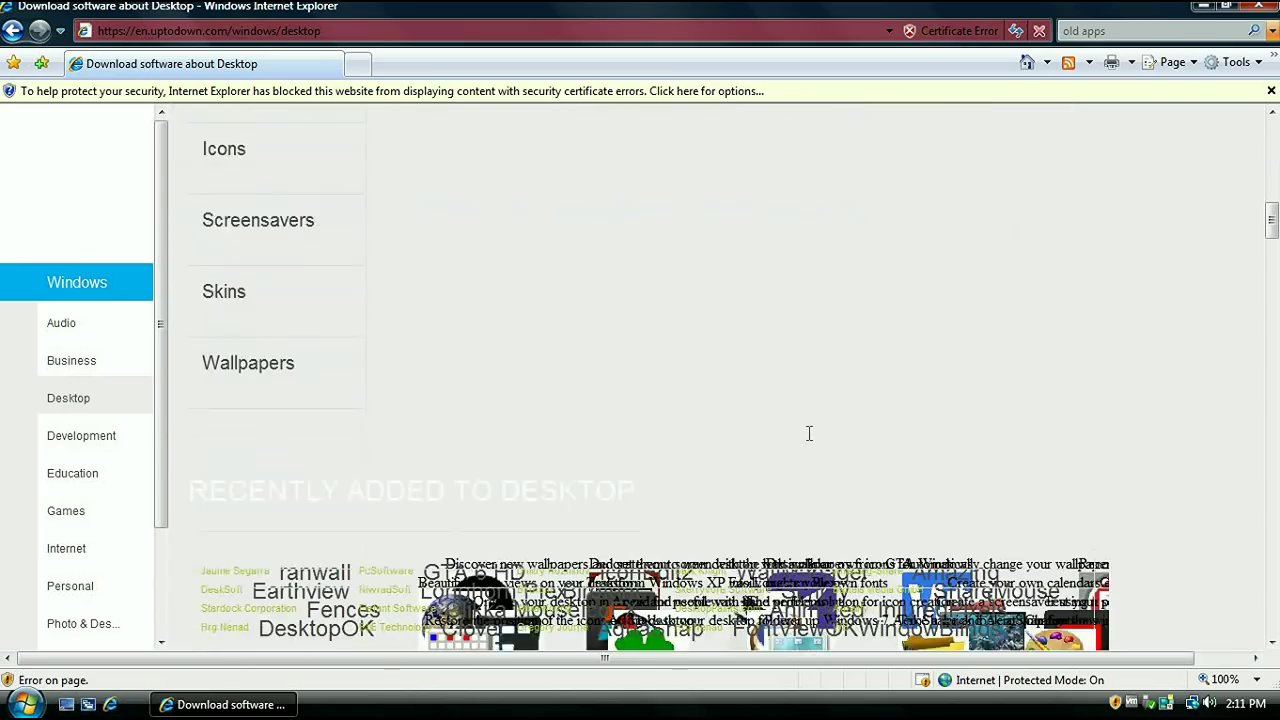
{"action": "scroll", "coordinate": [810, 454], "scroll_direction": "down", "scroll_amount": 5}
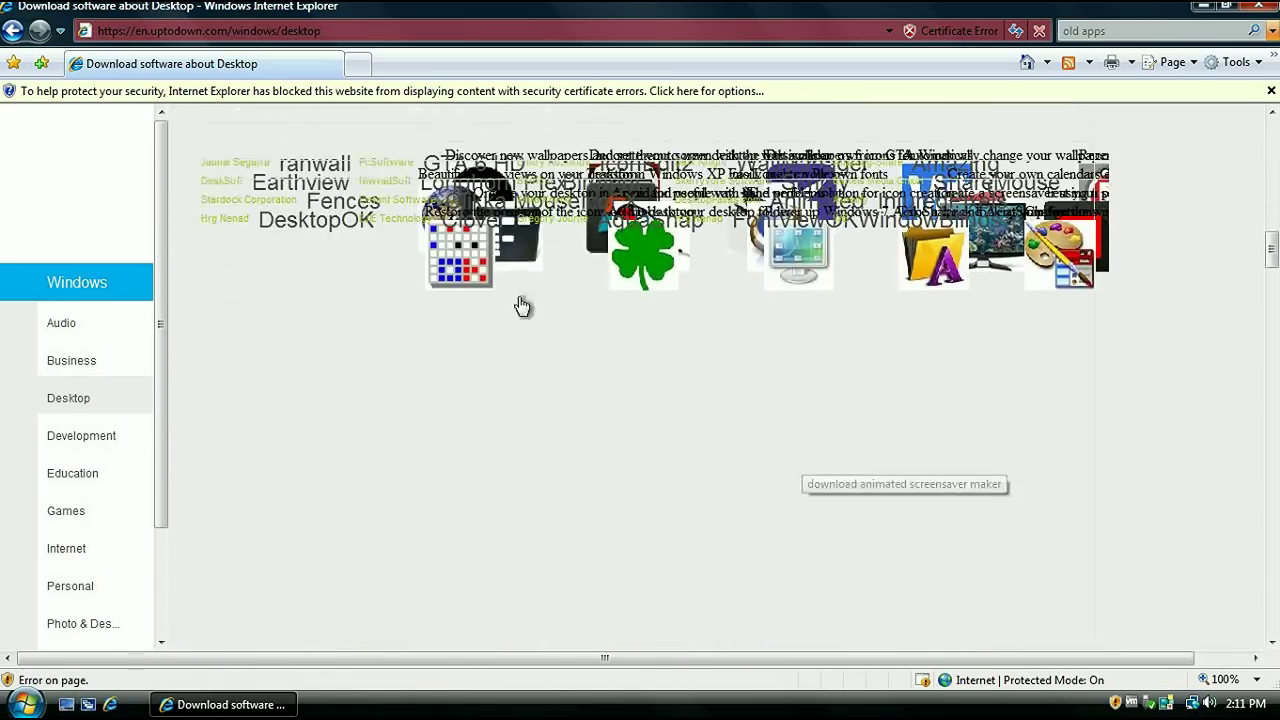
{"action": "scroll", "coordinate": [563, 387], "scroll_direction": "down", "scroll_amount": 5}
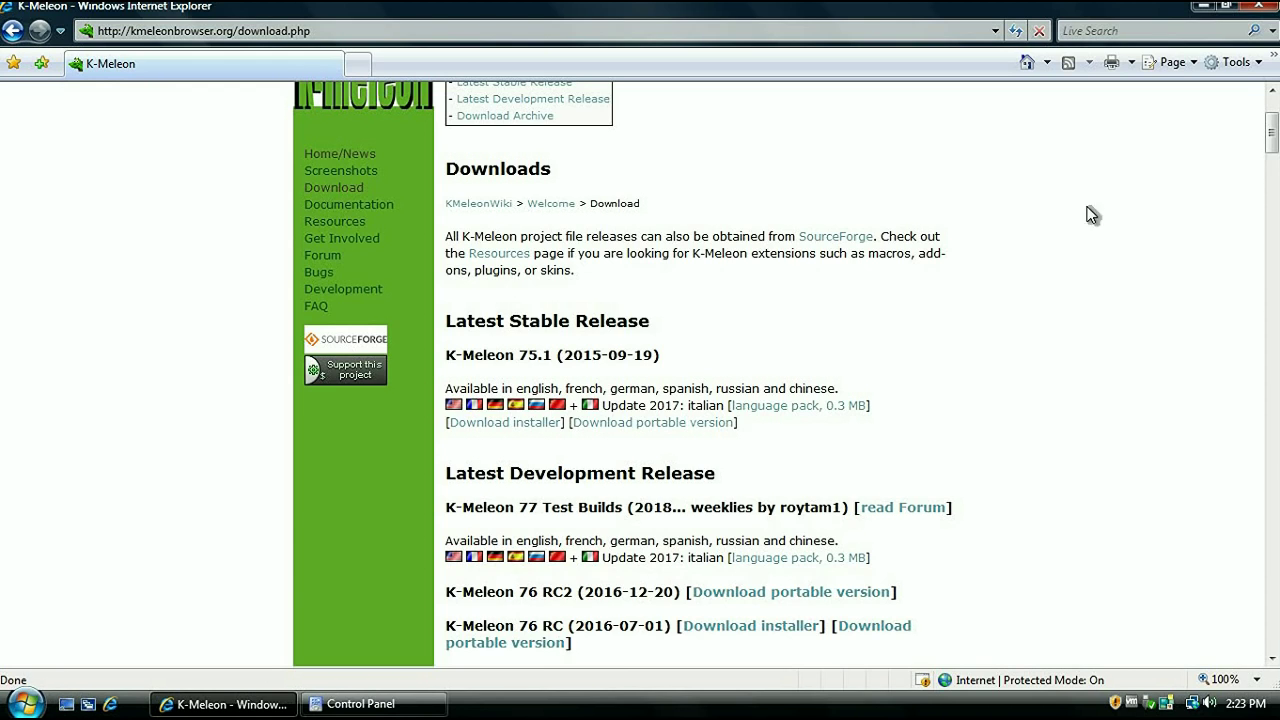
Try to download the K-Meleon 75.1 installer from the K-Meleon downloads page
{"action": "scroll", "coordinate": [1100, 200], "scroll_direction": "up", "scroll_amount": 3}
{"action": "scroll", "coordinate": [1063, 290], "scroll_direction": "down", "scroll_amount": 7}
{"action": "scroll", "coordinate": [1004, 343], "scroll_direction": "down", "scroll_amount": 5}
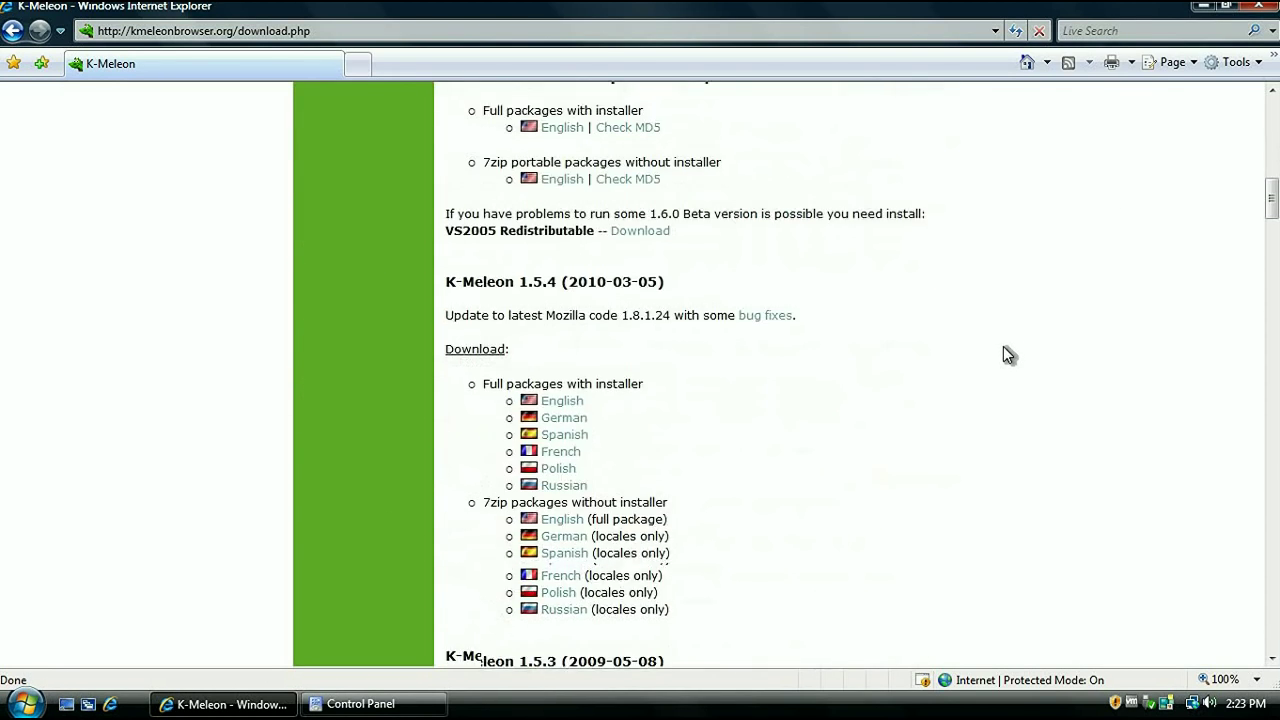
{"action": "scroll", "coordinate": [1004, 343], "scroll_direction": "up", "scroll_amount": 15}
{"action": "left_click", "coordinate": [505, 510]}
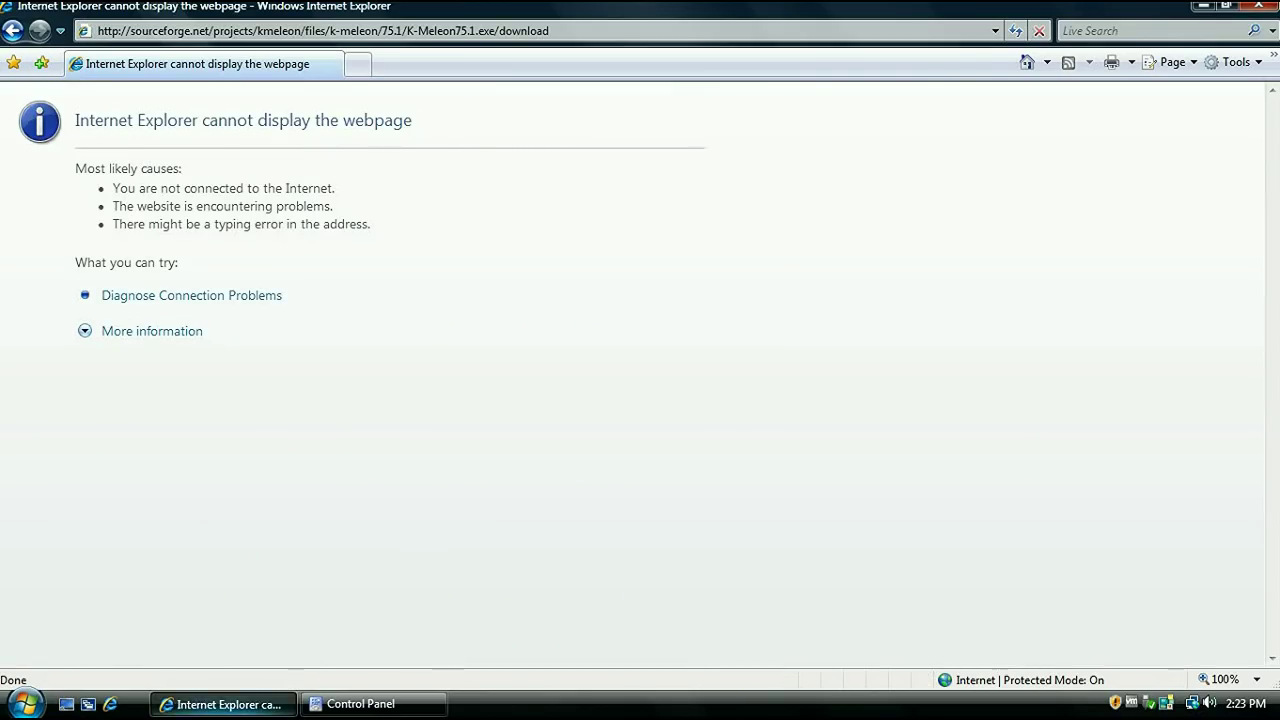
{"action": "mouse_move", "coordinate": [224, 704]}
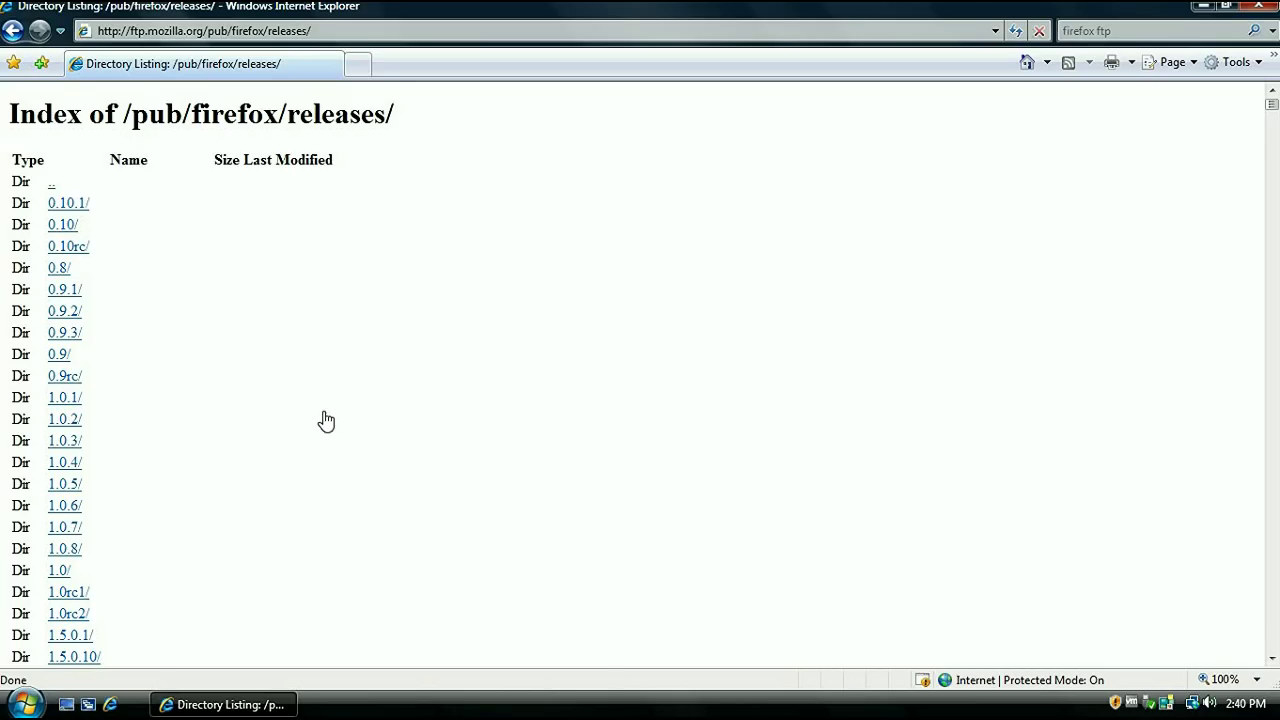
From the Mozilla releases listing, download and run the win32 en-GB installer "Firefox Setup 52.9.0esr.exe"
{"action": "scroll", "coordinate": [329, 420], "scroll_direction": "down", "scroll_amount": 15}
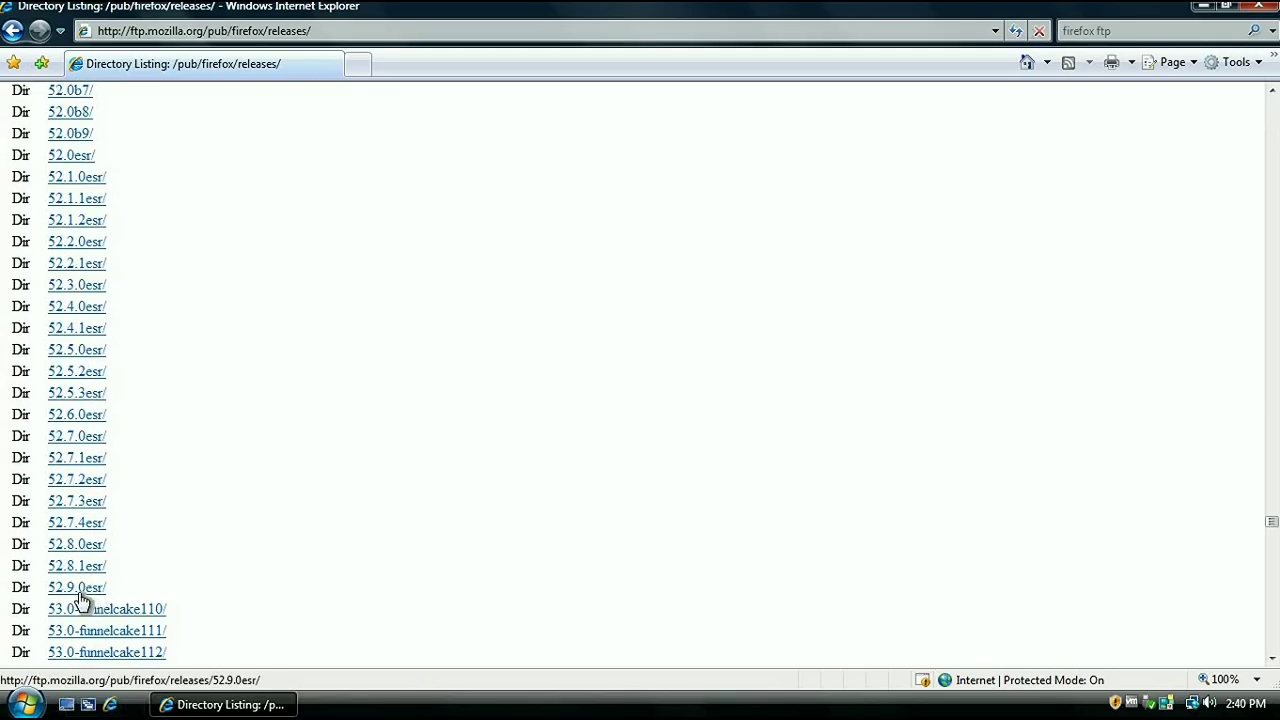
{"action": "left_click", "coordinate": [75, 592]}
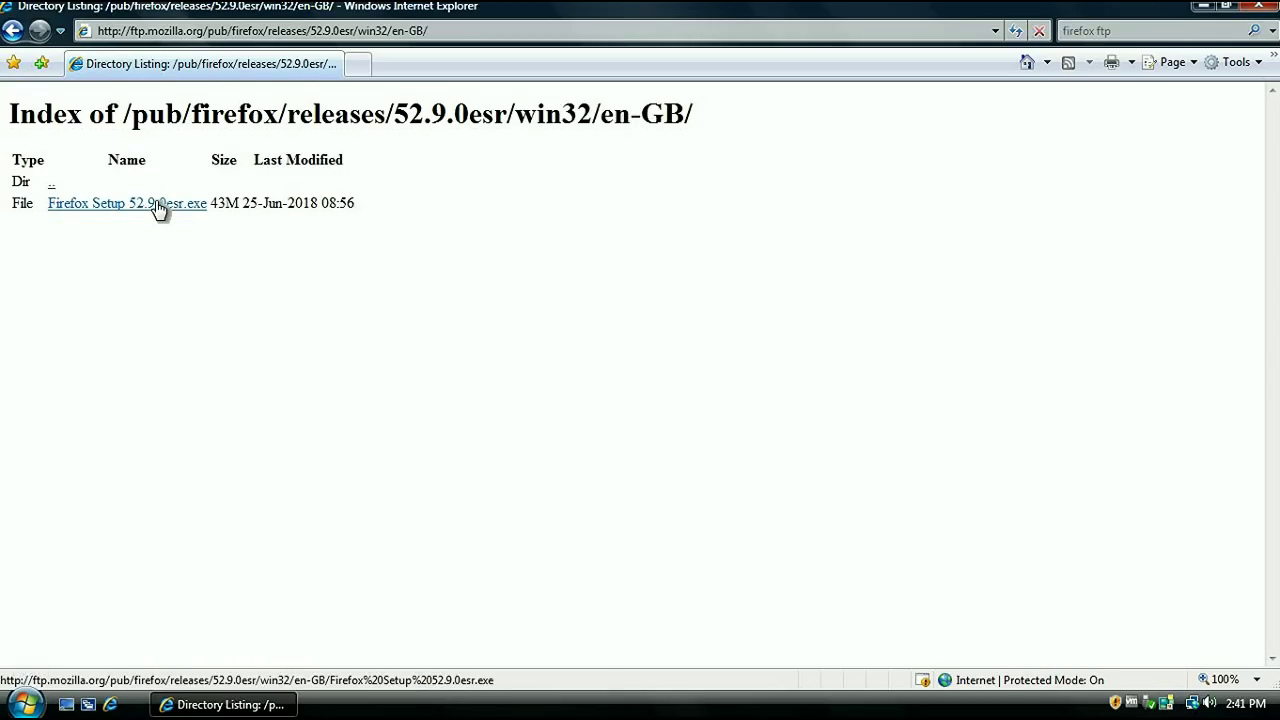
{"action": "left_click", "coordinate": [160, 208]}
{"action": "left_click", "coordinate": [608, 360]}
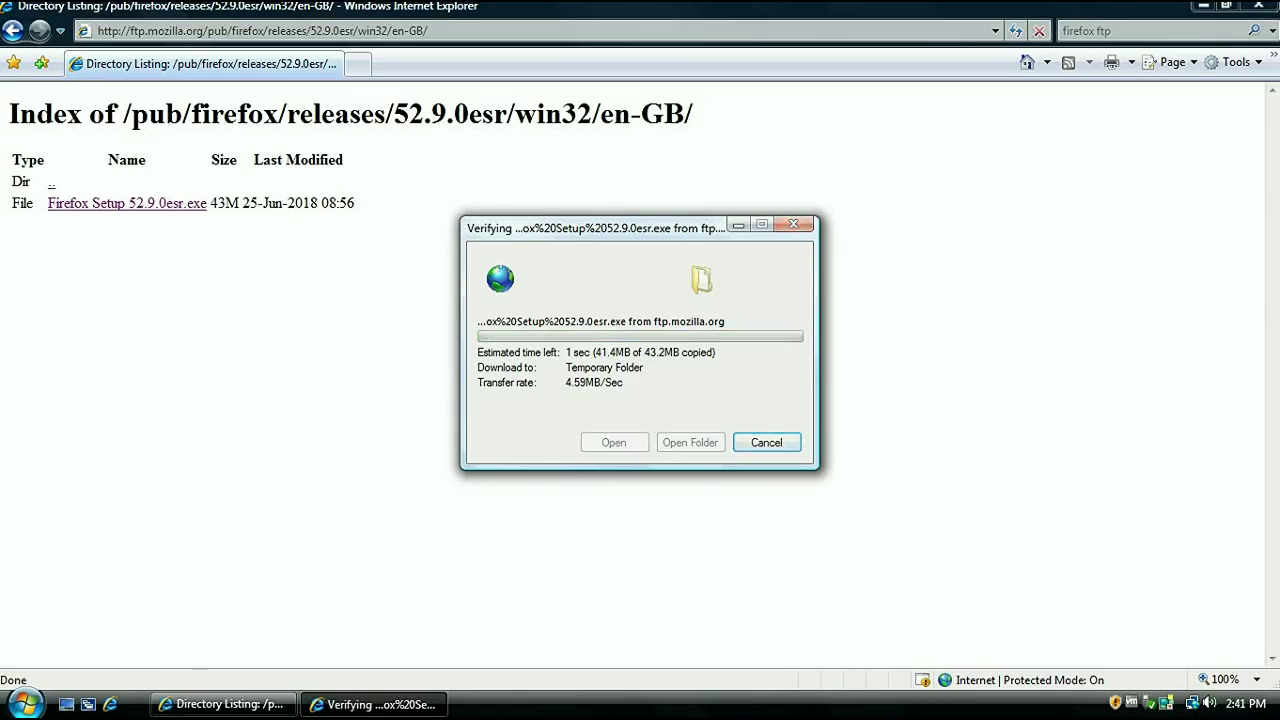
{"action": "left_click", "coordinate": [680, 332]}
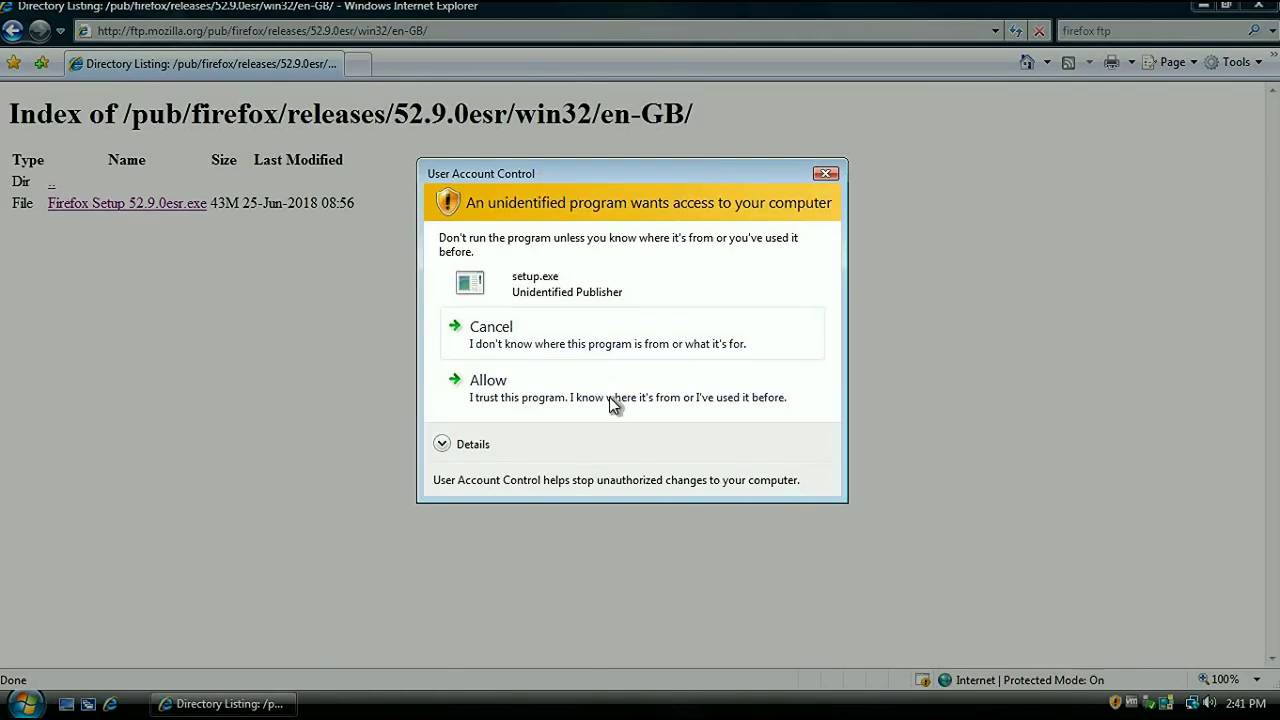
Allow the Firefox setup, install it with the preselected options, and choose to import data from Microsoft Internet Explorer
{"action": "left_click", "coordinate": [598, 397]}
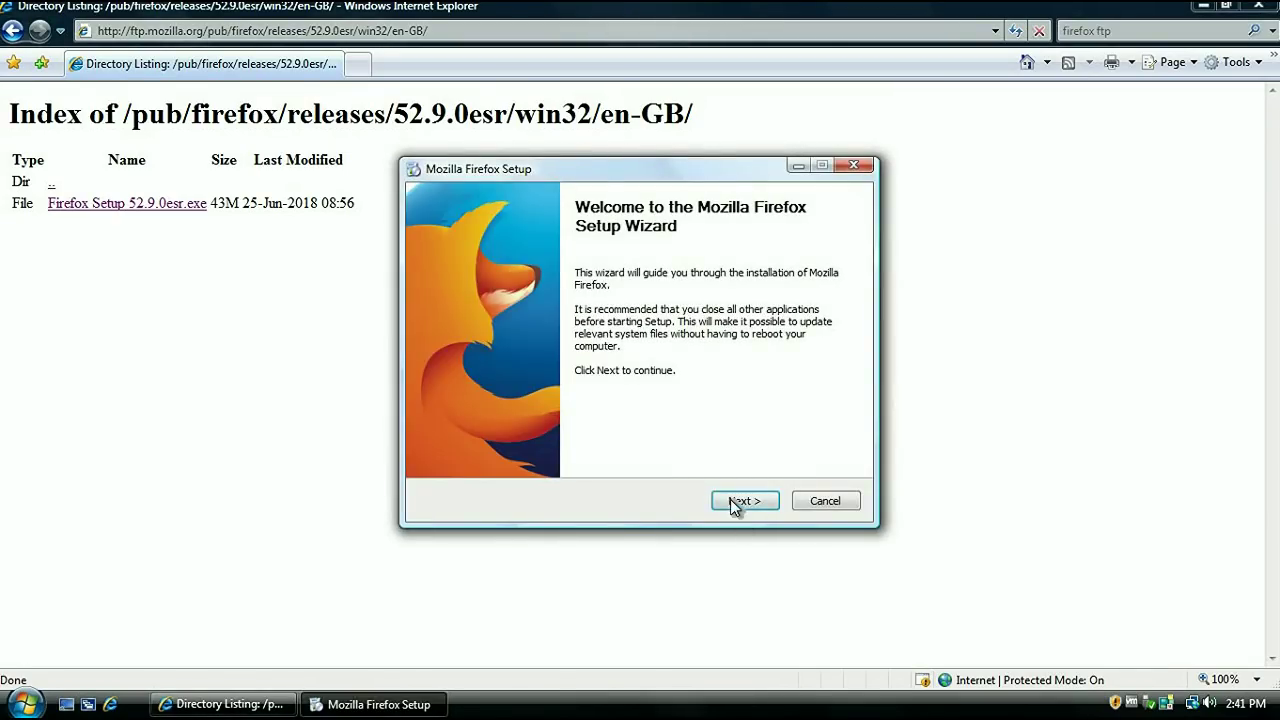
{"action": "left_click", "coordinate": [730, 499]}
{"action": "left_click", "coordinate": [737, 501]}
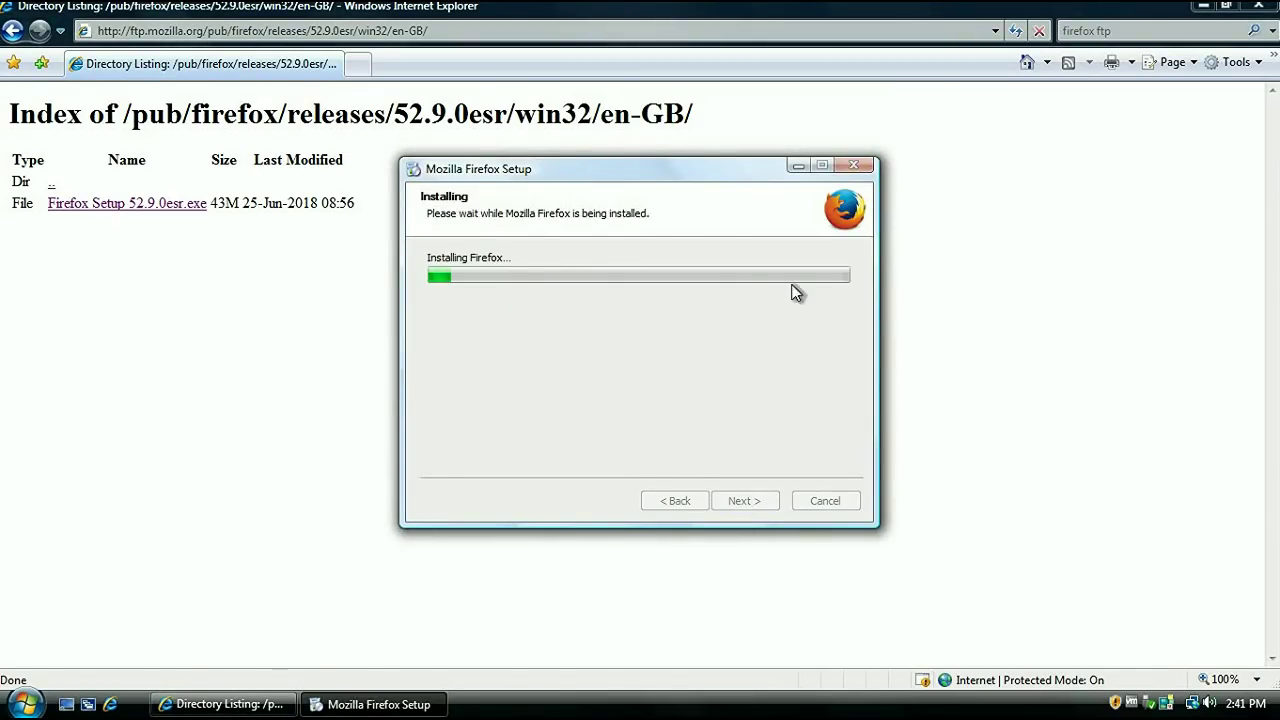
{"action": "left_click", "coordinate": [745, 500]}
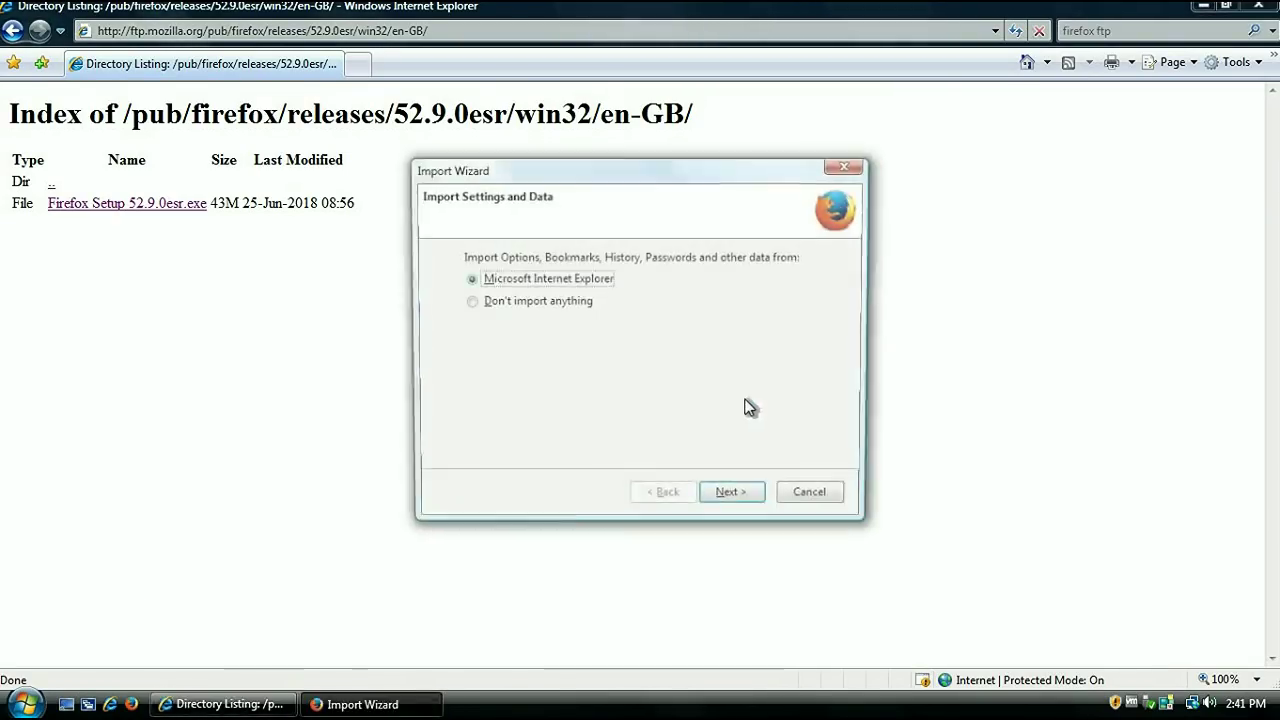
{"action": "left_click", "coordinate": [735, 498]}
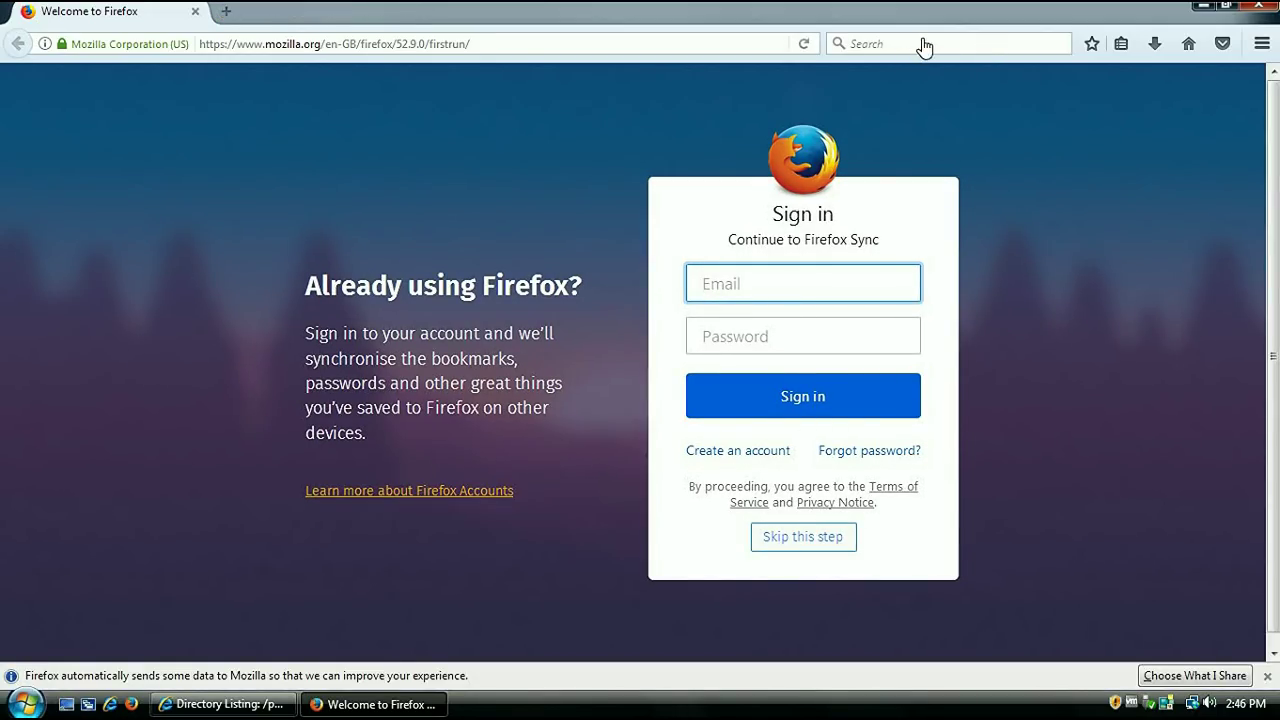
Search for "vlc" in Firefox and download VLC 3.0.4 for Windows from the VideoLAN site
{"action": "left_click", "coordinate": [958, 46]}
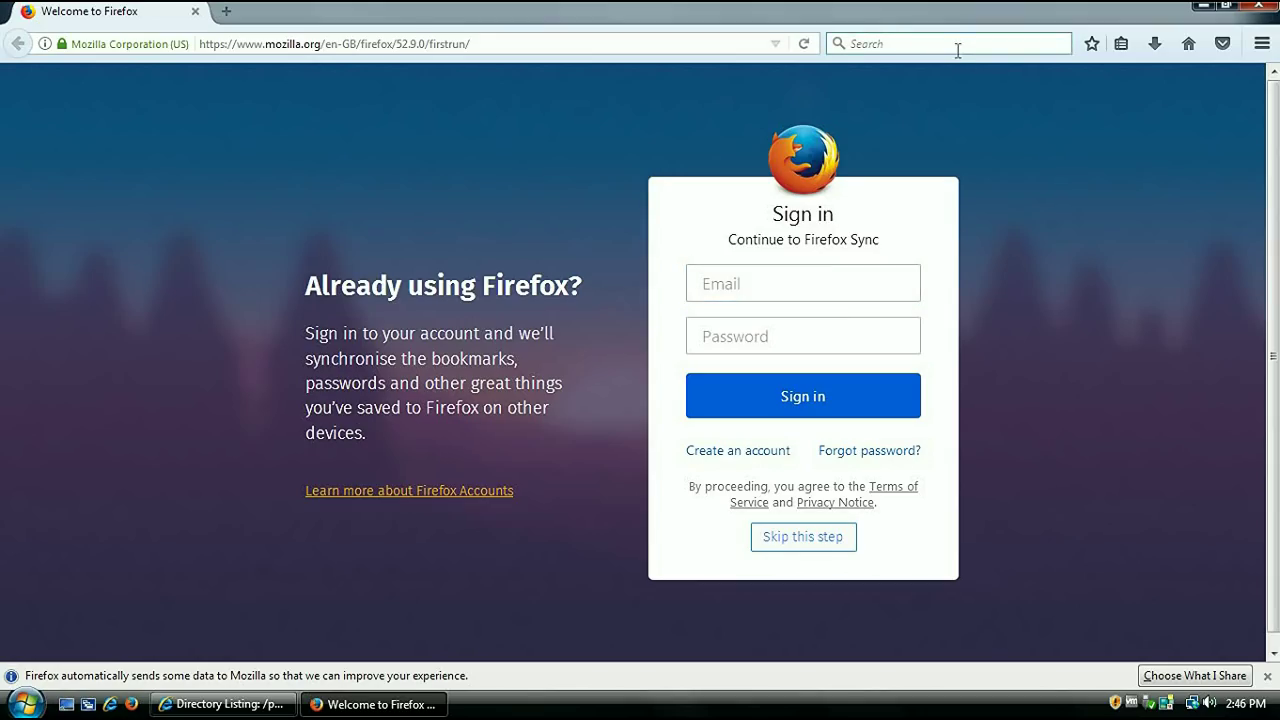
{"action": "type", "text": "vlc"}
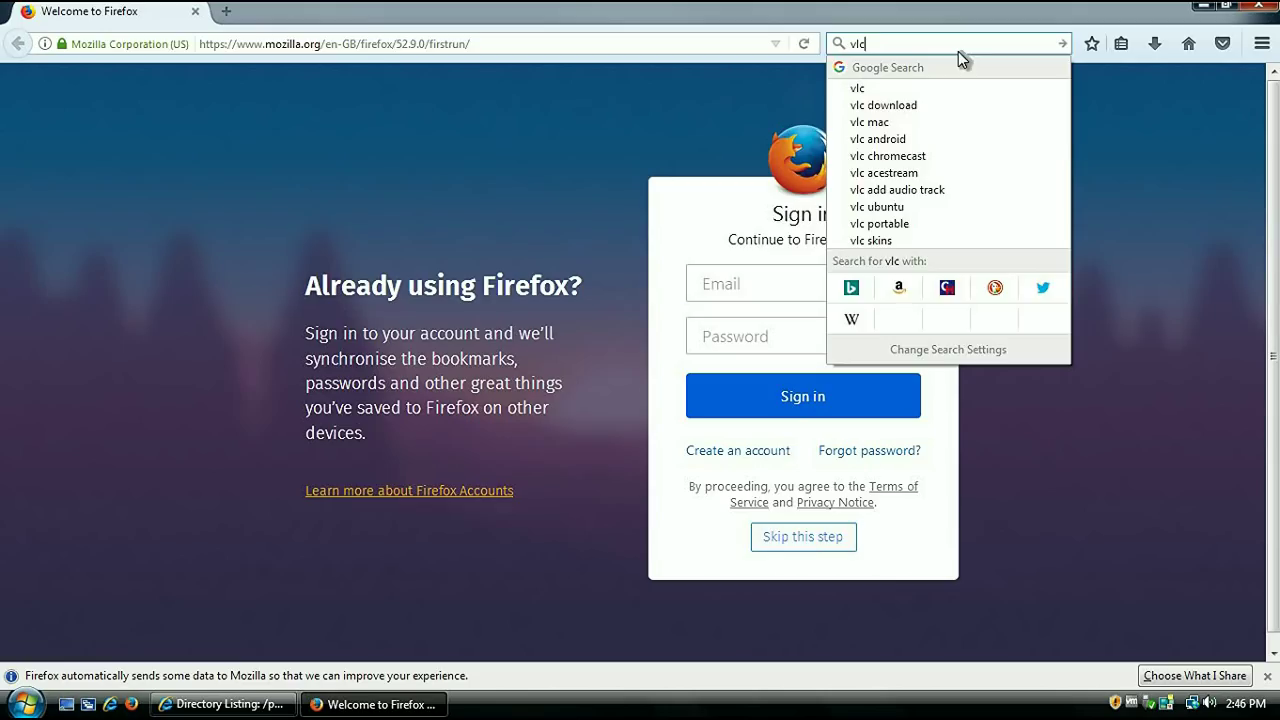
{"action": "key", "text": "Return"}
{"action": "left_click", "coordinate": [276, 322]}
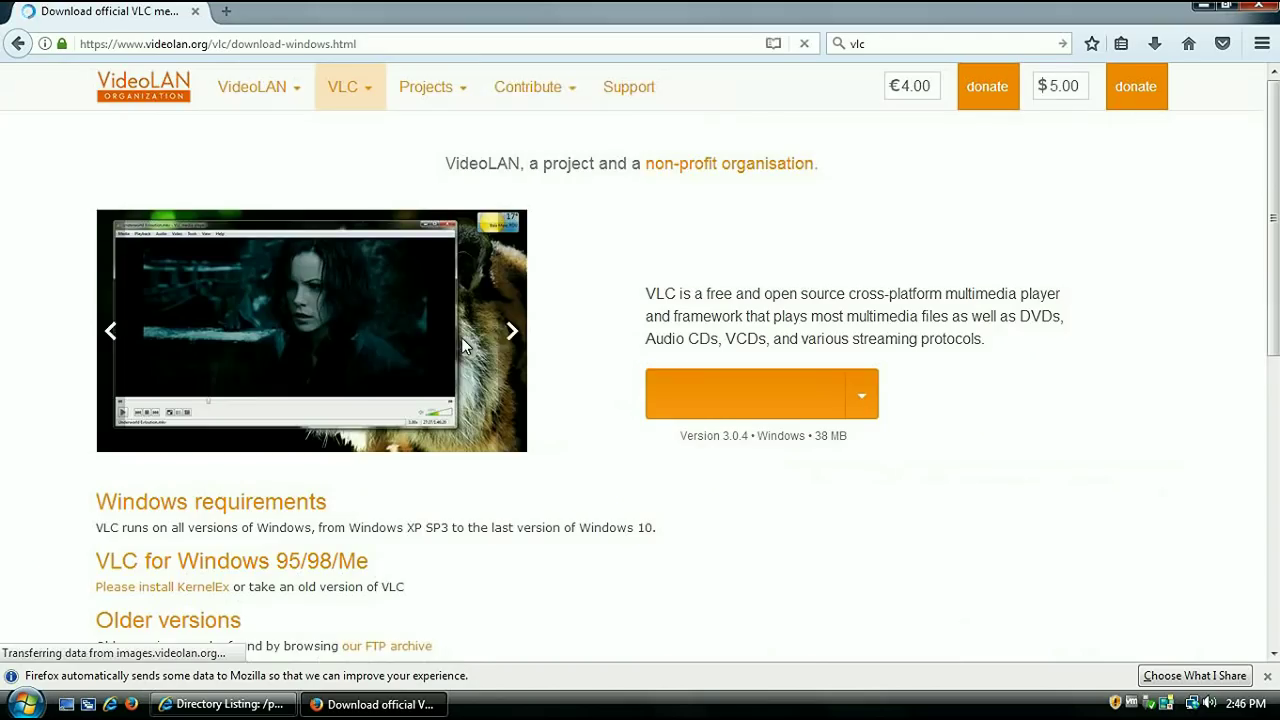
{"action": "left_click", "coordinate": [750, 386]}
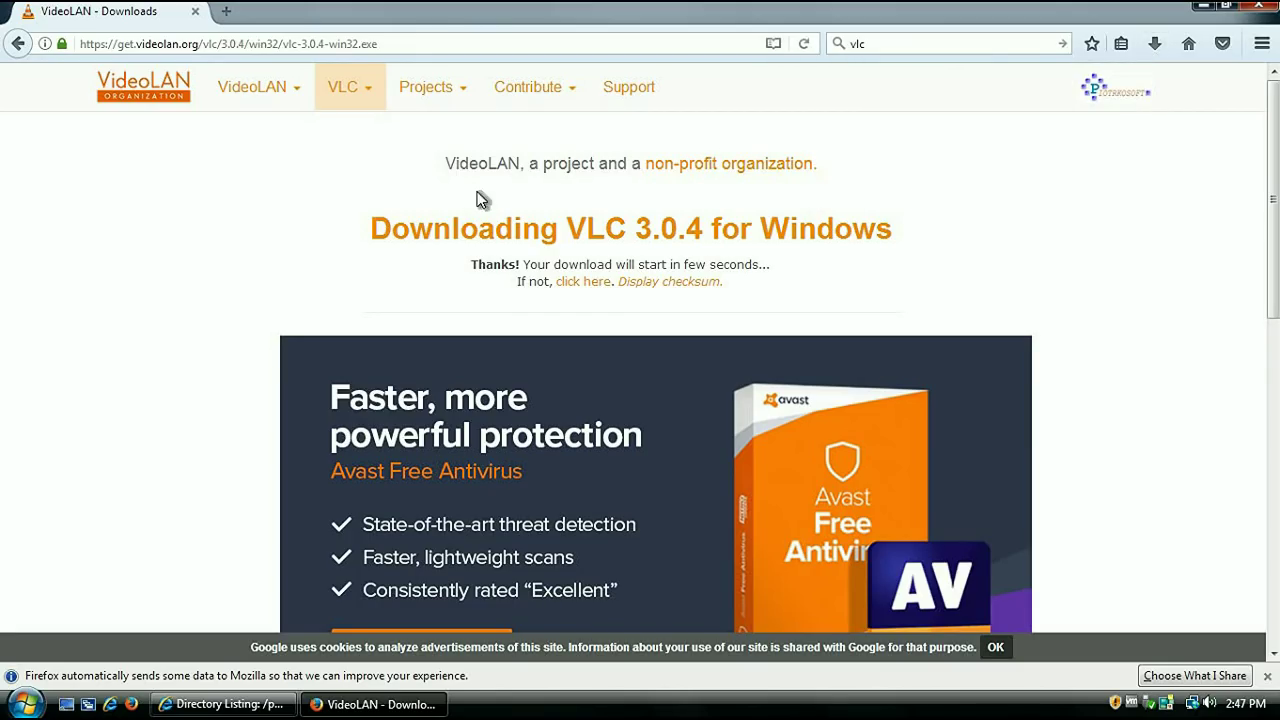
Show the downloaded vlc-3.0.4-win32 file in the Downloads folder and unblock it through its properties
{"action": "left_click", "coordinate": [1149, 52]}
{"action": "left_click", "coordinate": [894, 94]}
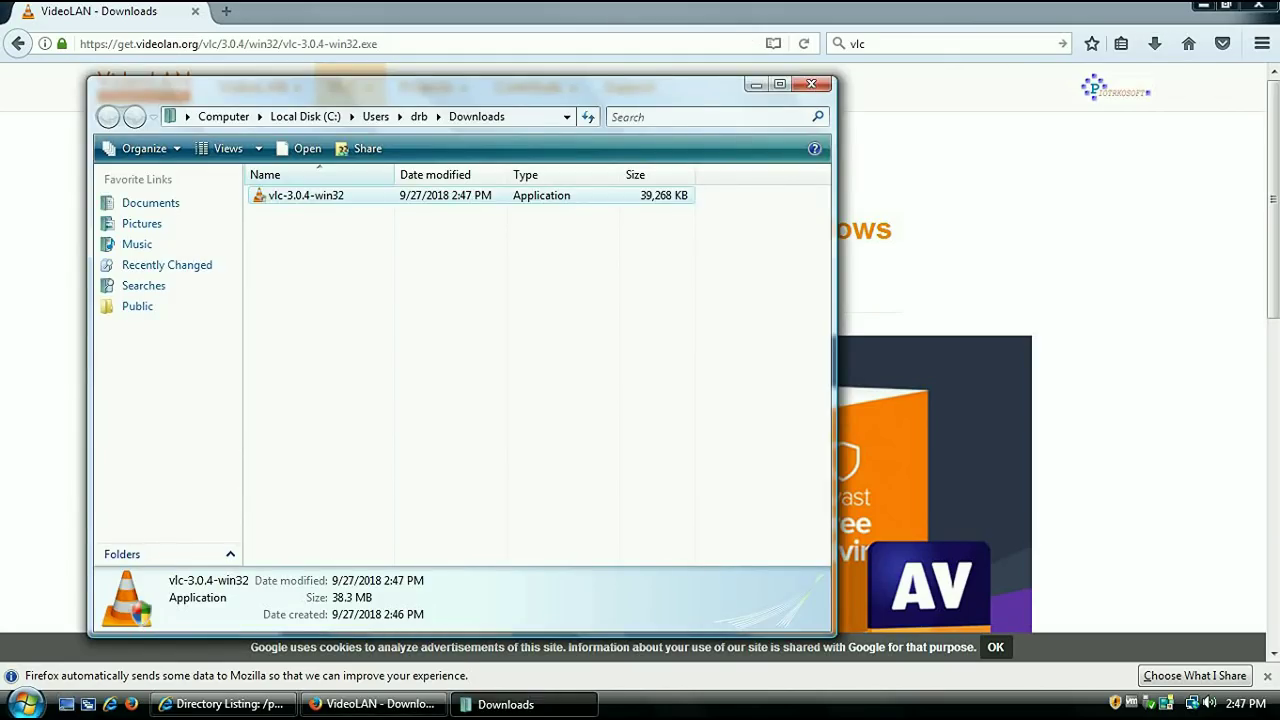
{"action": "key", "text": "alt+Return"}
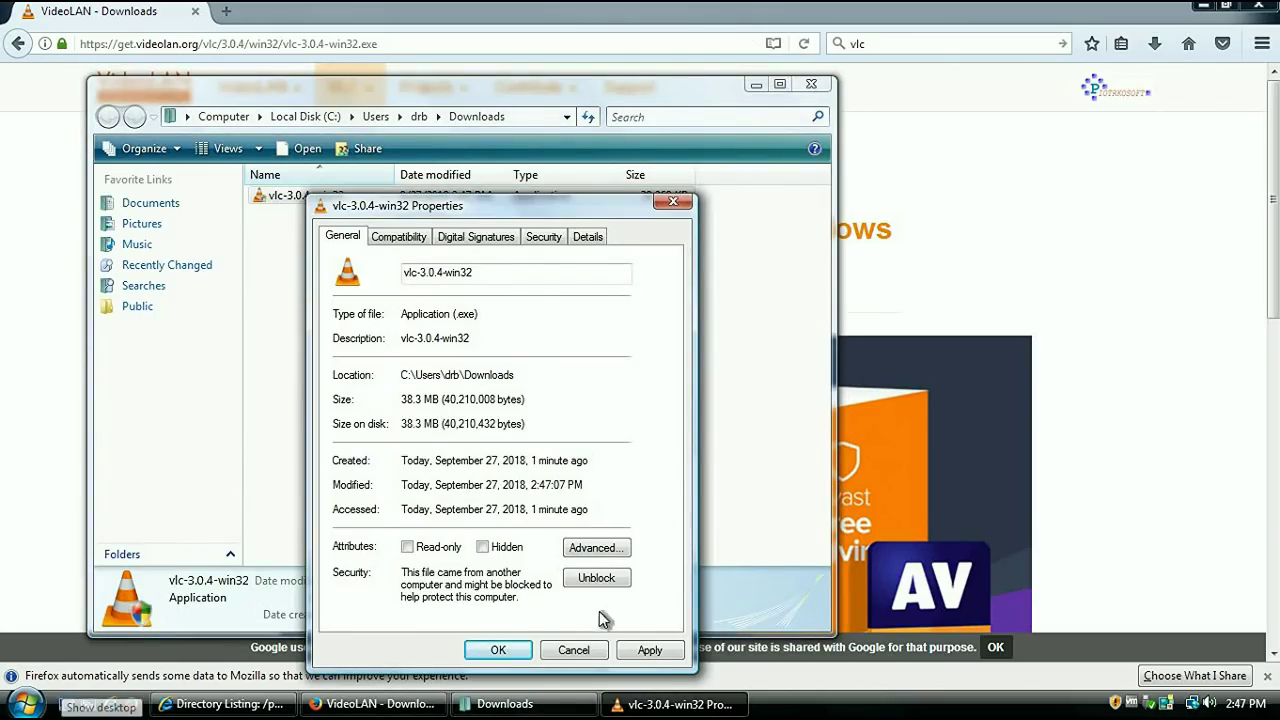
{"action": "left_click", "coordinate": [598, 580]}
{"action": "left_click", "coordinate": [645, 651]}
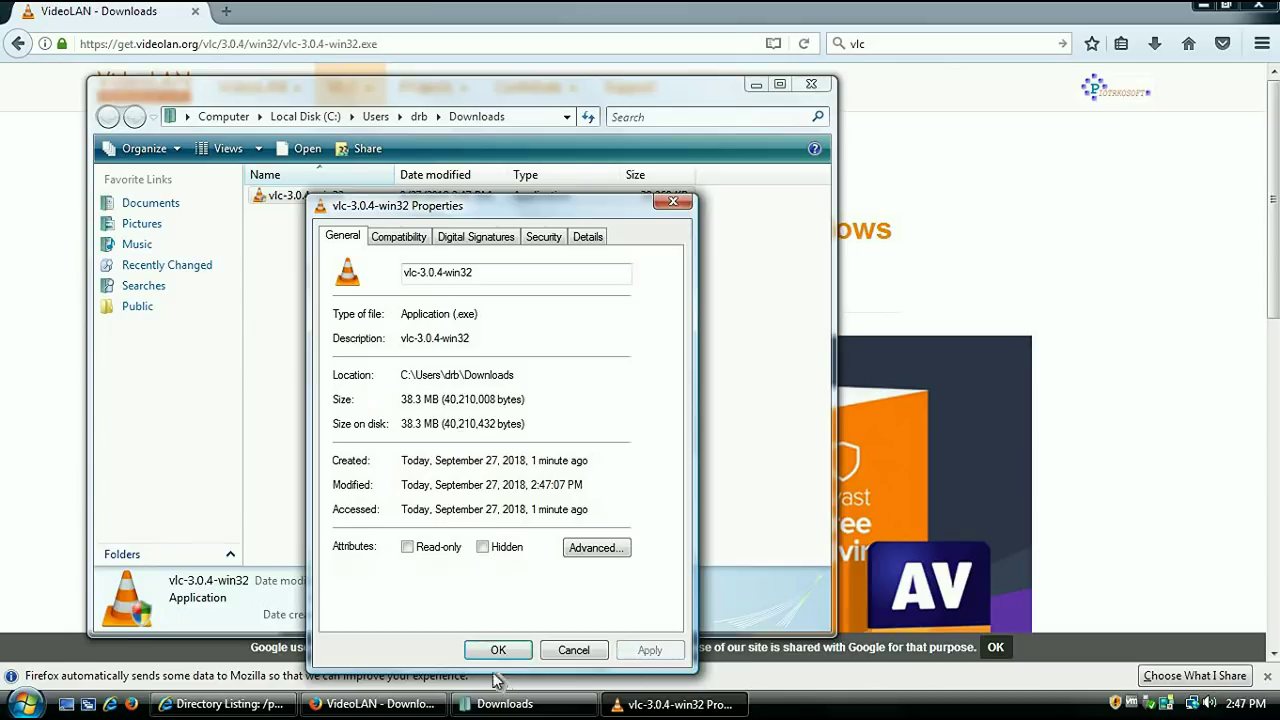
{"action": "left_click", "coordinate": [497, 652]}
Run the vlc-3.0.4-win32 installer, allow it access, and install VLC media player with the preselected components
{"action": "double_click", "coordinate": [290, 197]}
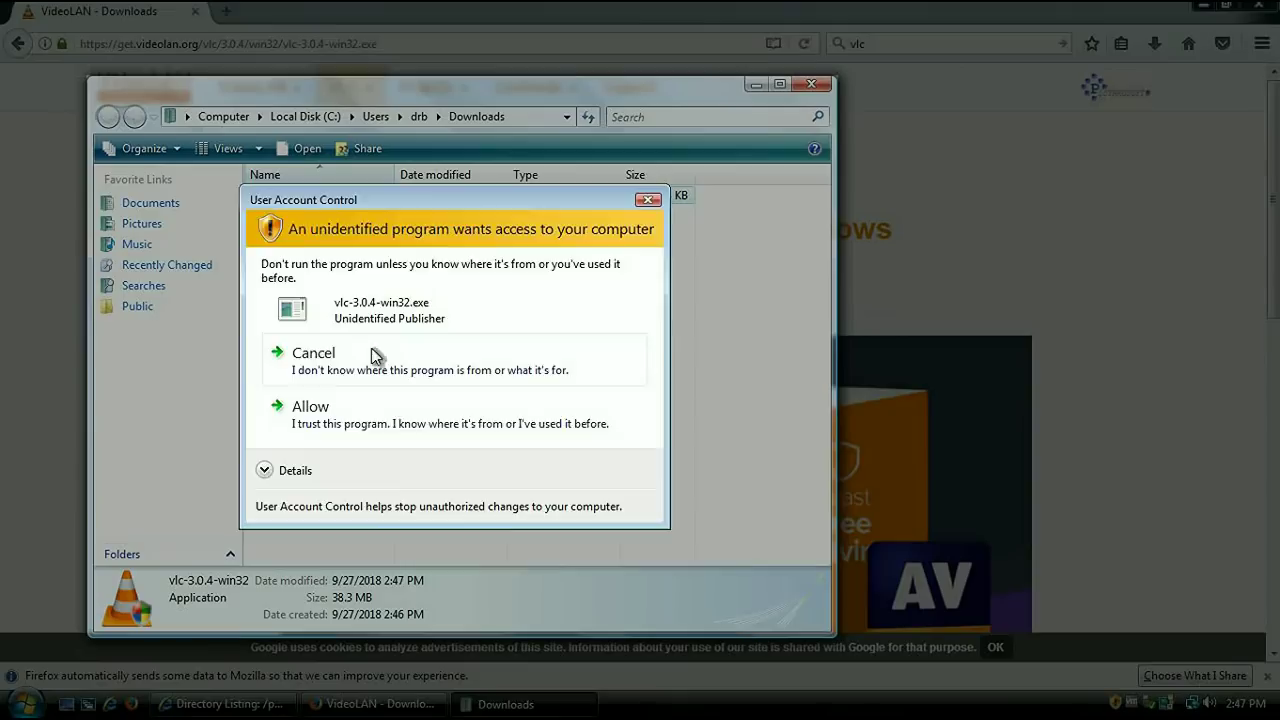
{"action": "left_click", "coordinate": [342, 414]}
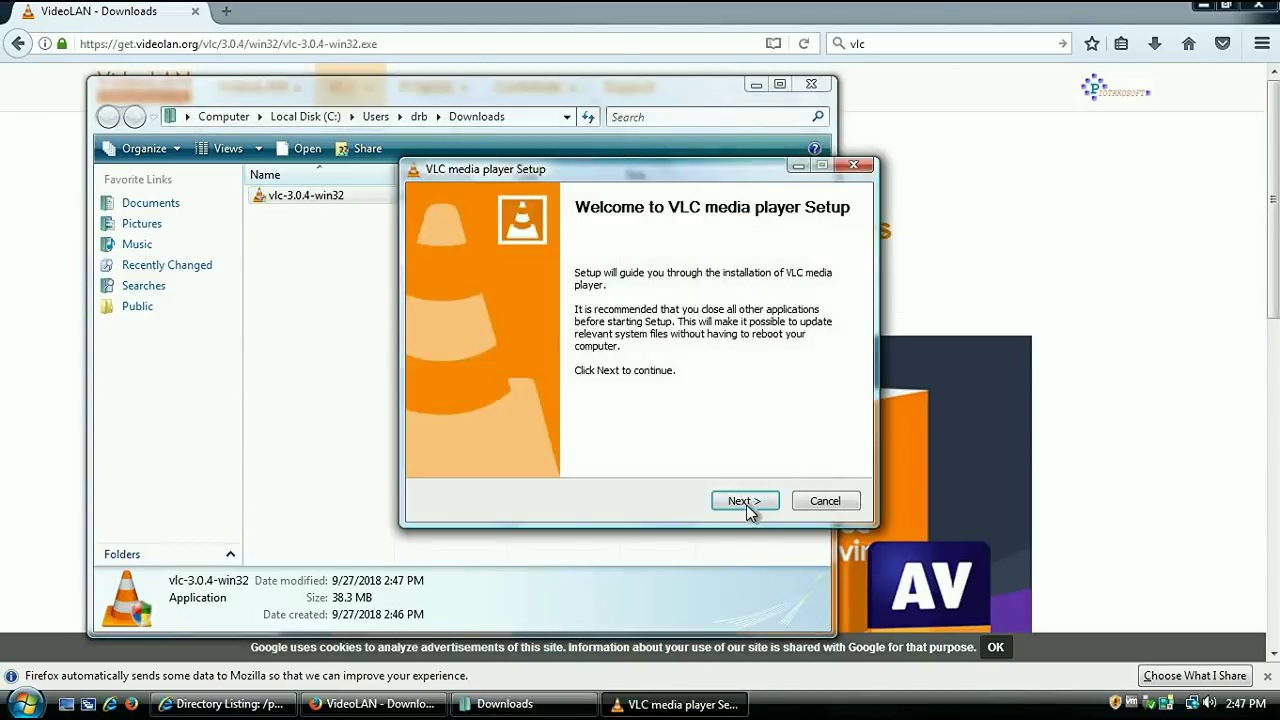
{"action": "left_click", "coordinate": [748, 505]}
{"action": "left_click", "coordinate": [752, 503]}
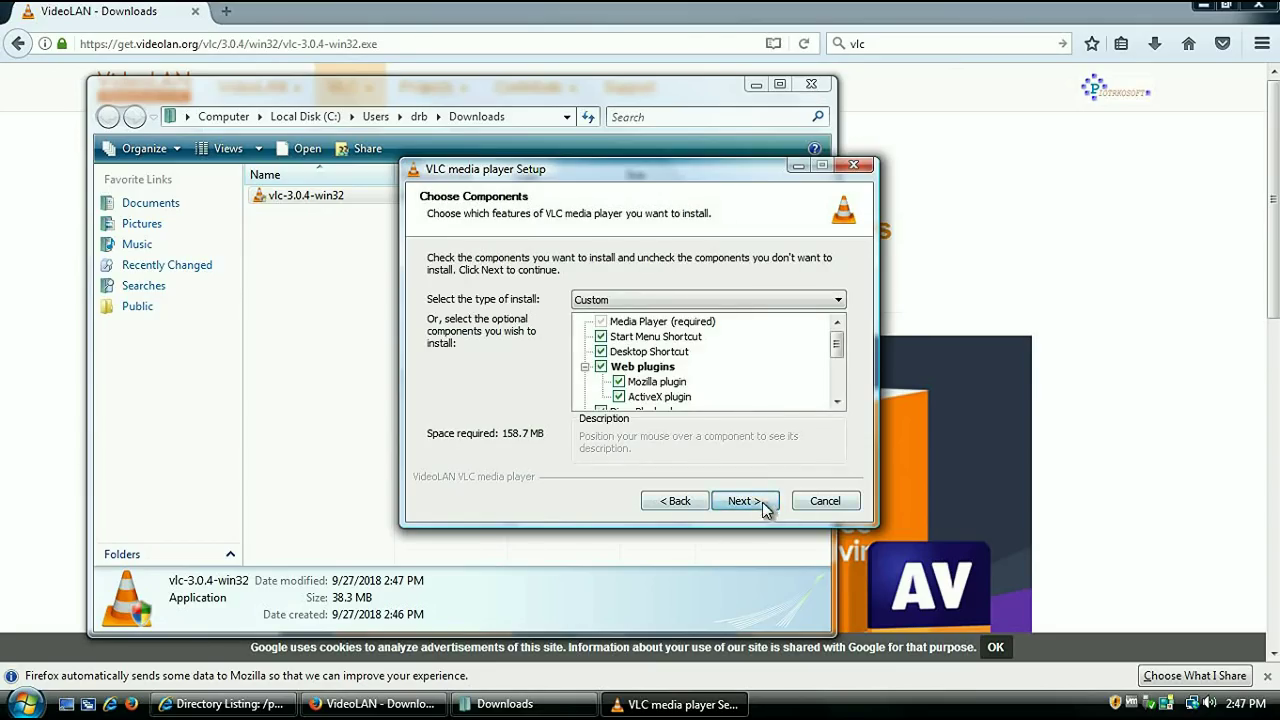
{"action": "left_click", "coordinate": [764, 504]}
{"action": "left_click", "coordinate": [751, 497]}
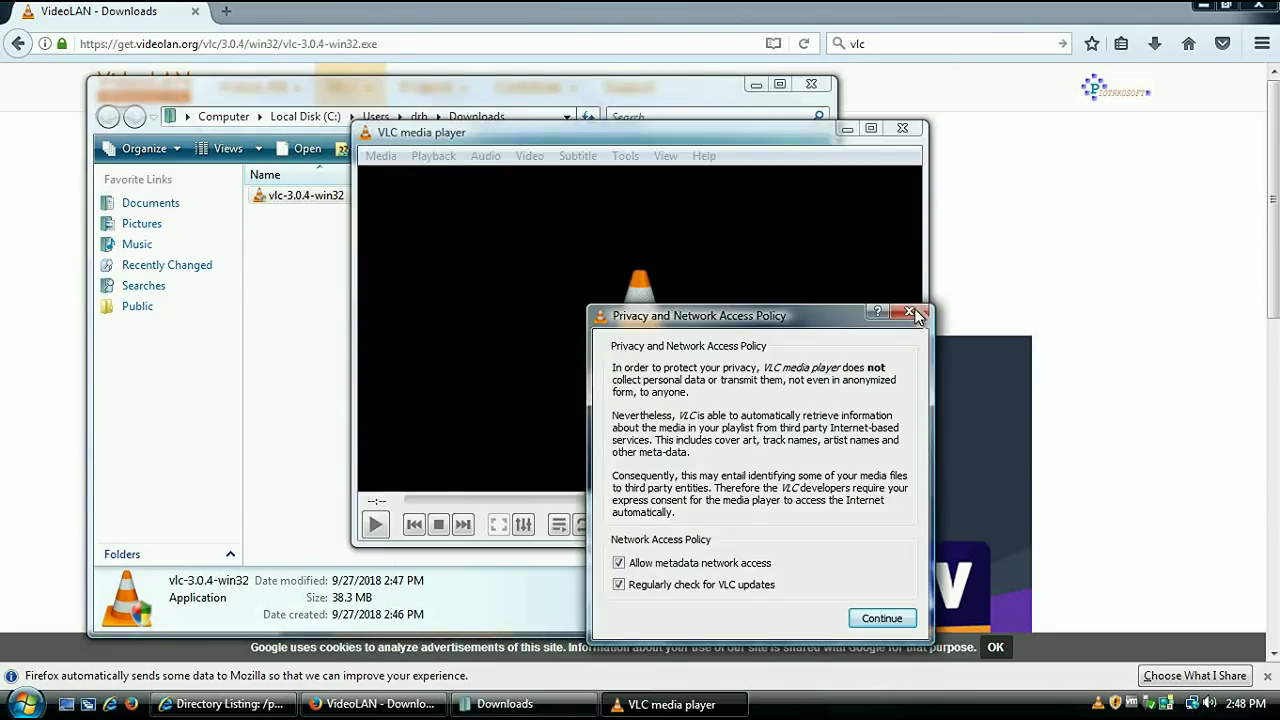
Accept VLC's privacy and network access policy, check its About information, and close VLC and the Downloads folder
{"action": "key", "text": "Return"}
{"action": "left_click", "coordinate": [706, 155]}
{"action": "left_click", "coordinate": [720, 225]}
{"action": "left_click_drag", "start_coordinate": [637, 149], "coordinate": [846, 225]}
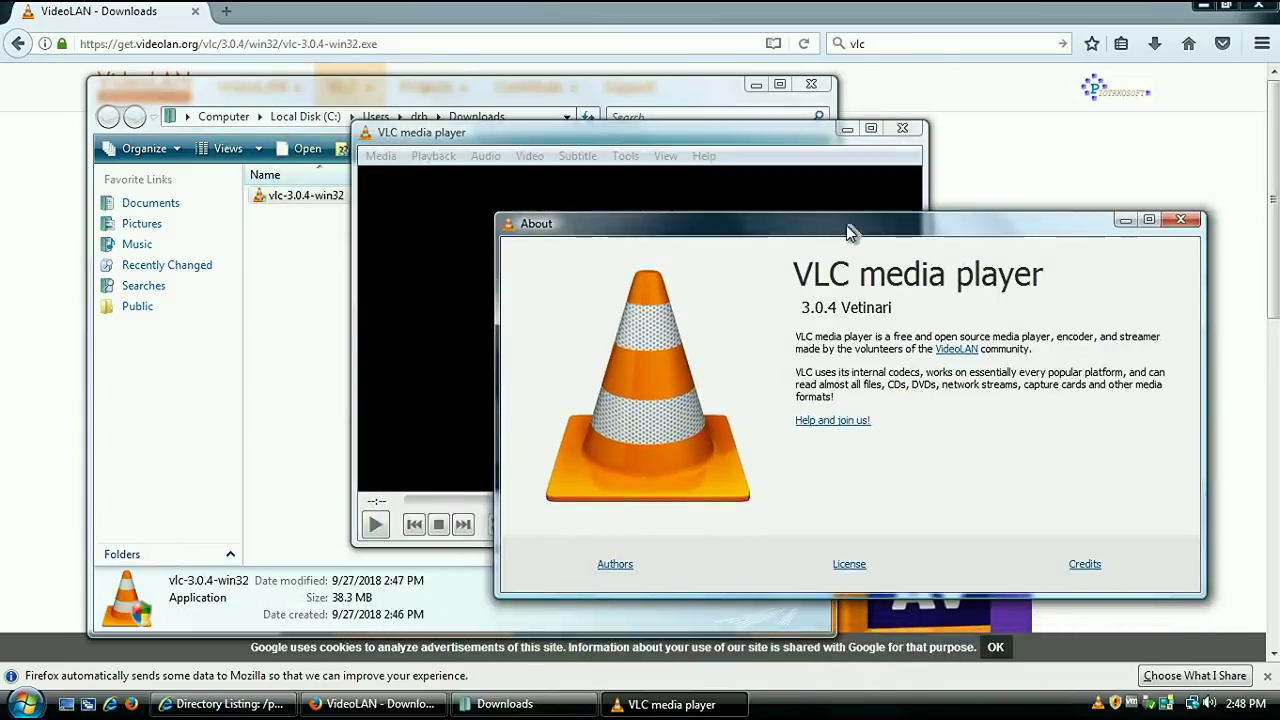
{"action": "left_click", "coordinate": [1176, 224]}
{"action": "left_click", "coordinate": [902, 128]}
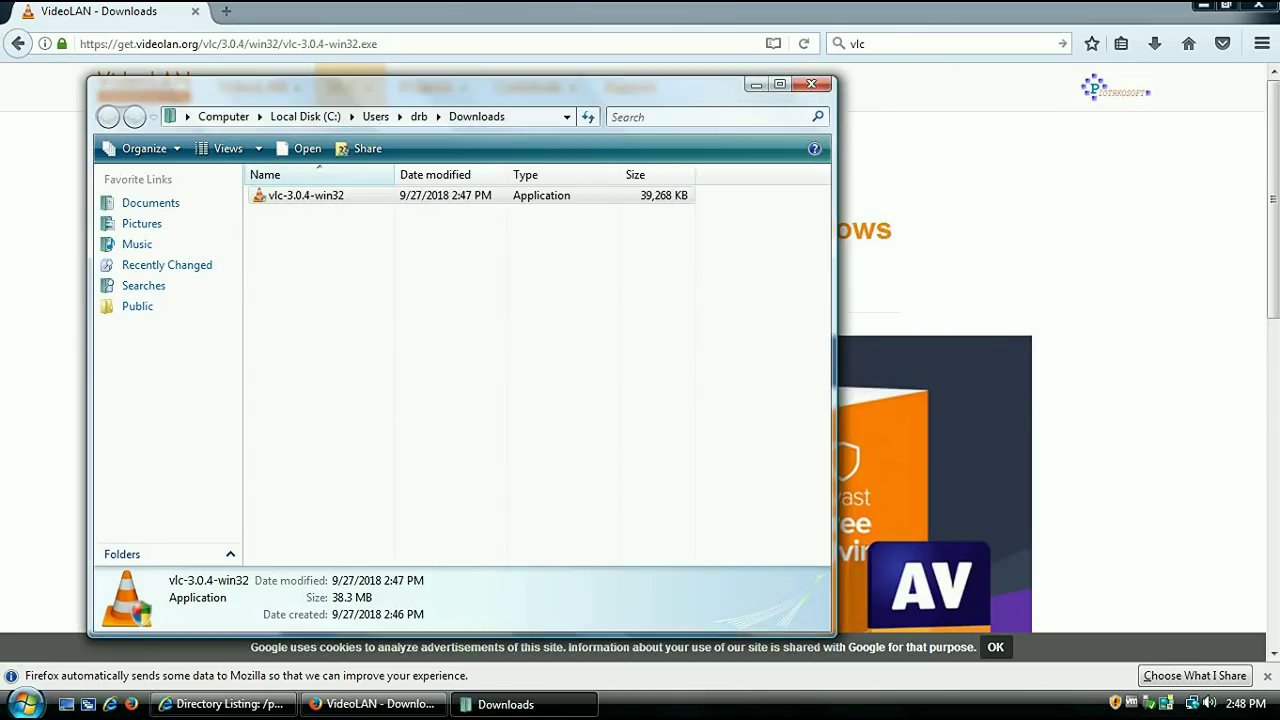
{"action": "key", "text": "alt+F4"}
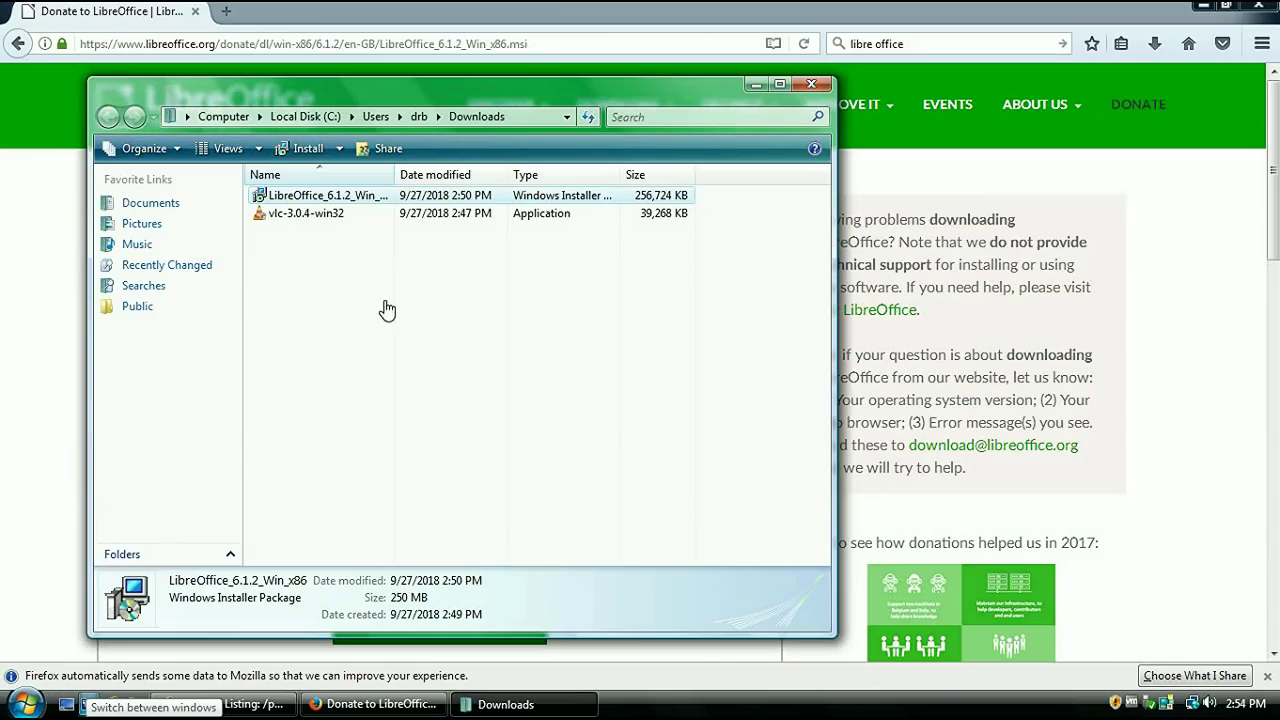
Unblock the LibreOffice_6.1.2_Win_x86 package through its properties, try to install it, and exit the installation wizard
{"action": "right_click", "coordinate": [373, 197]}
{"action": "left_click", "coordinate": [423, 475]}
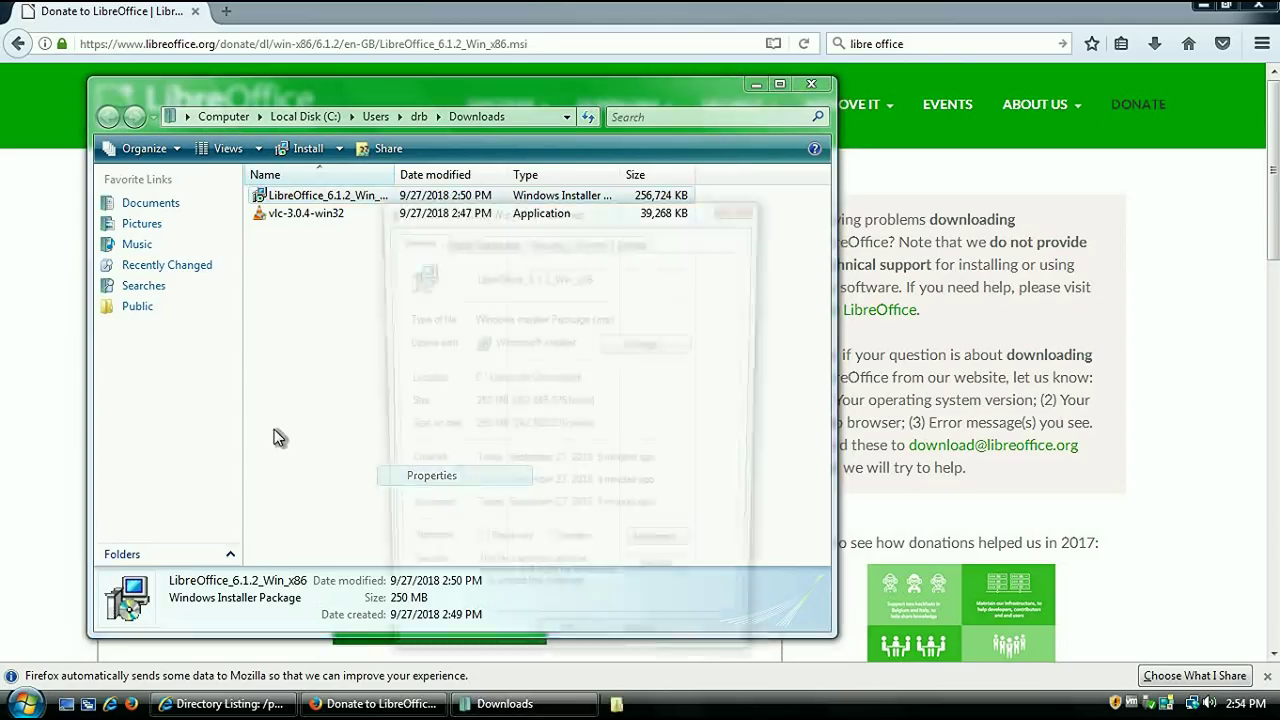
{"action": "left_click", "coordinate": [664, 582]}
{"action": "left_click", "coordinate": [566, 654]}
{"action": "key", "text": "Return"}
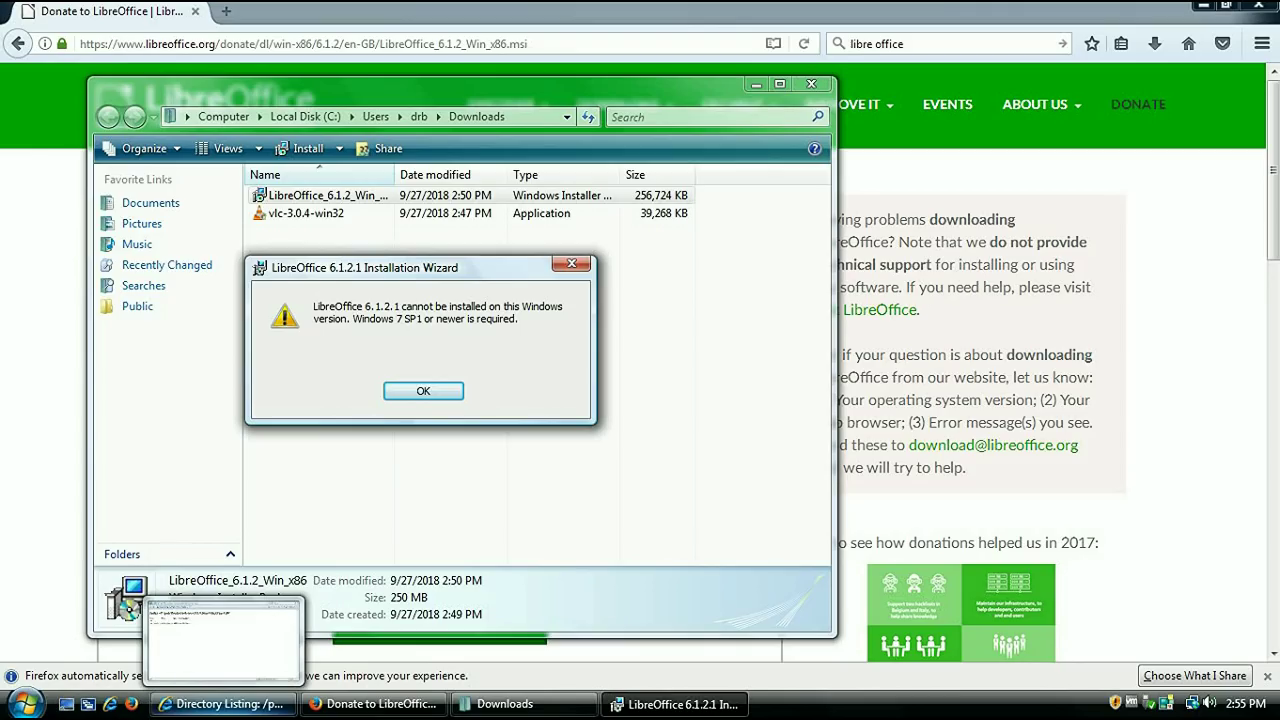
{"action": "key", "text": "Return"}
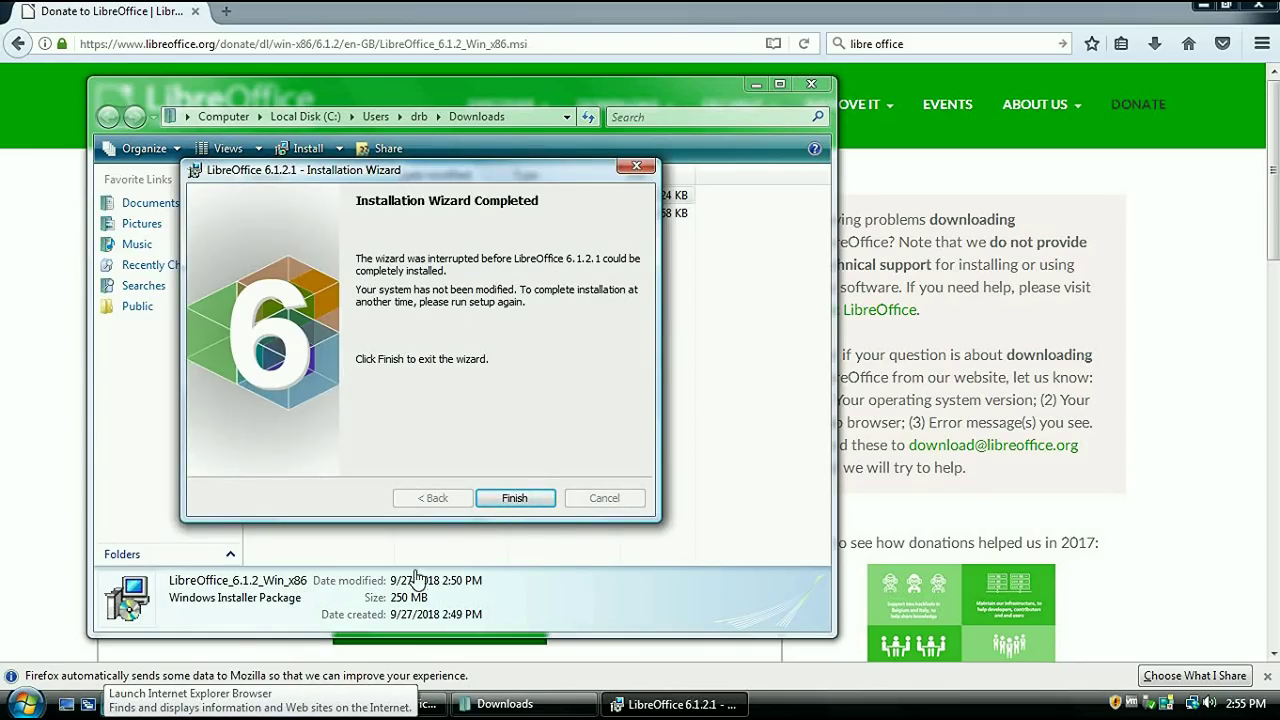
{"action": "left_click", "coordinate": [515, 500]}
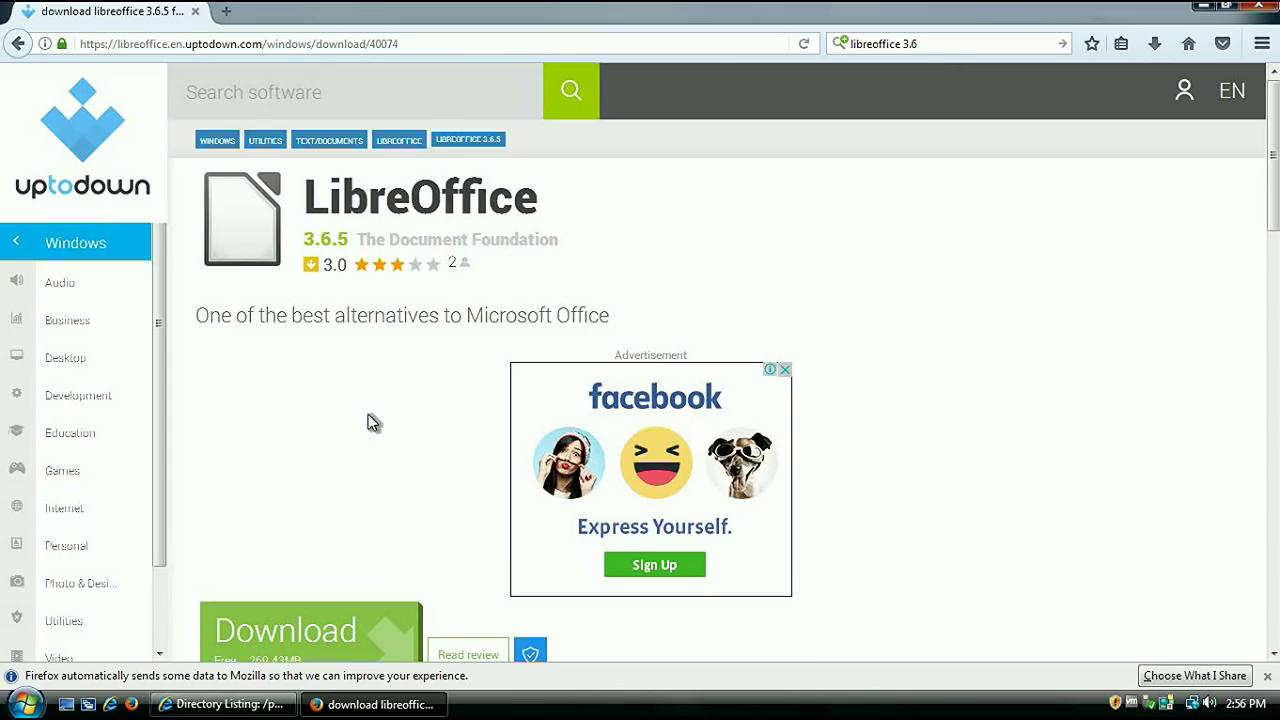
Download LibreOffice 3.6.5 for Windows from its Uptodown page
{"action": "scroll", "coordinate": [846, 477], "scroll_direction": "down", "scroll_amount": 3}
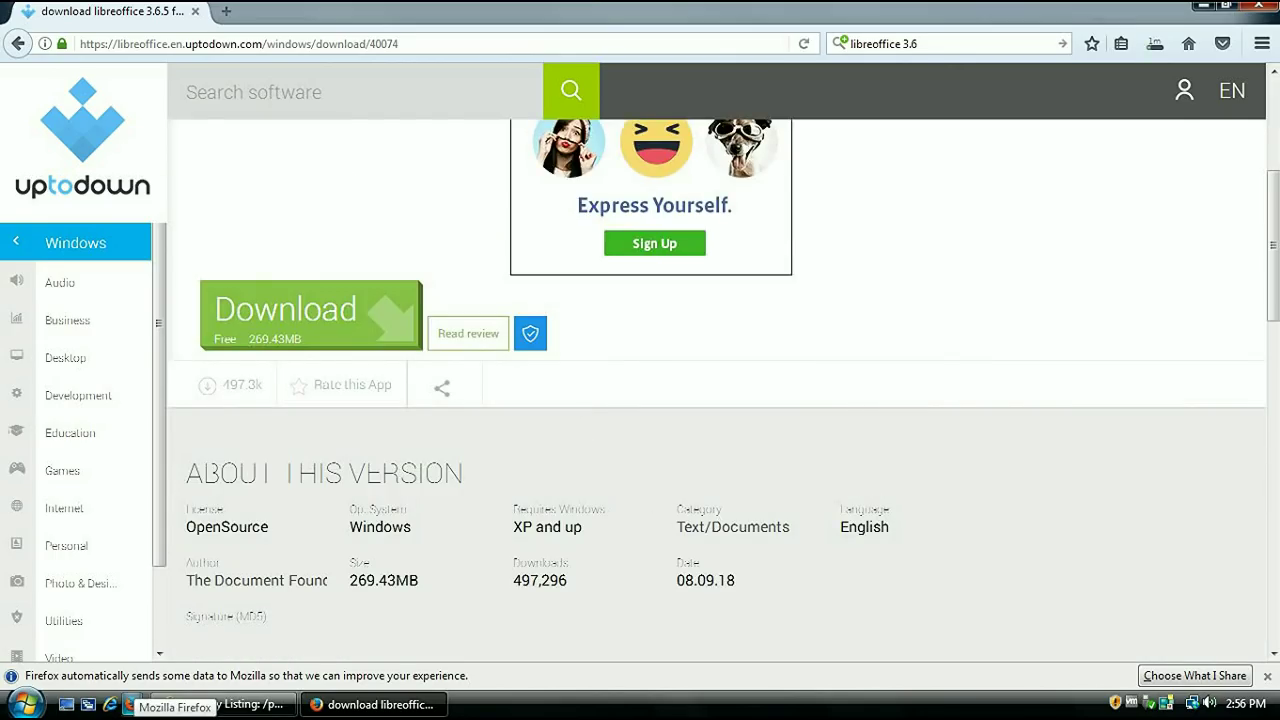
Search for "aimp" in Firefox and download AIMP v4.51, build 2080 from the official AIMP site
{"action": "left_click", "coordinate": [903, 42]}
{"action": "type", "text": "aimp"}
{"action": "key", "text": "Return"}
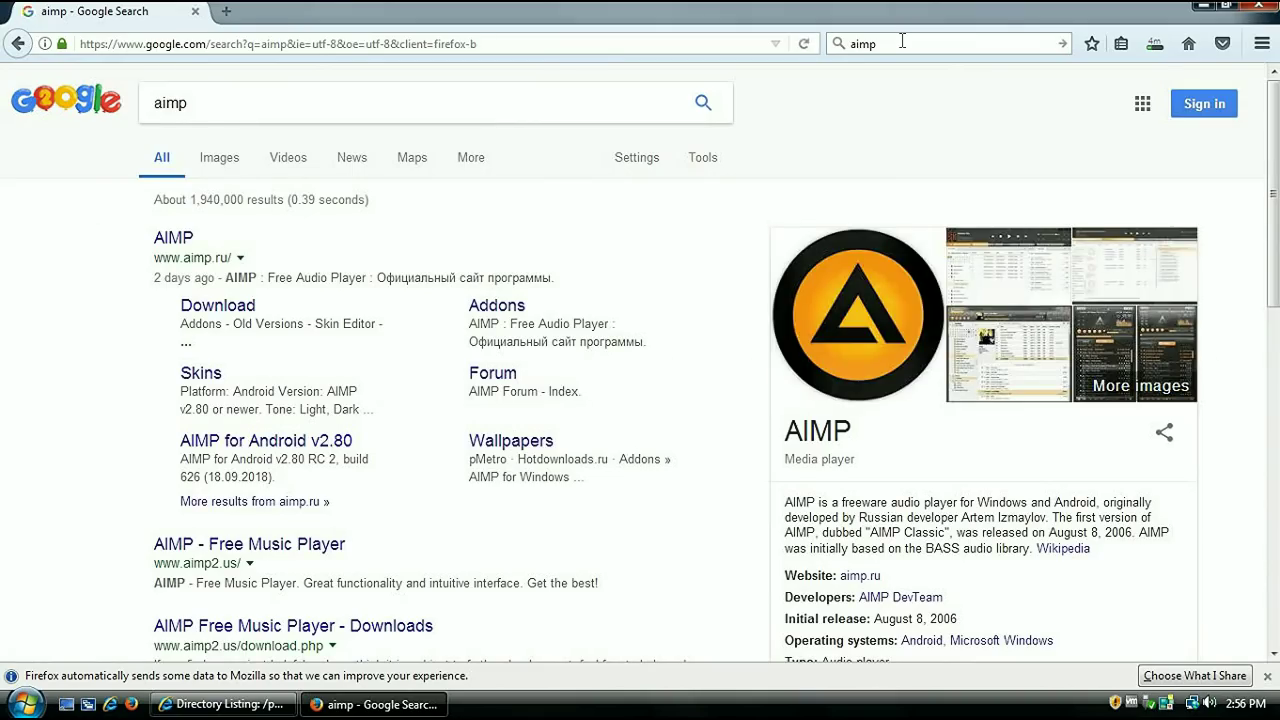
{"action": "left_click", "coordinate": [212, 310]}
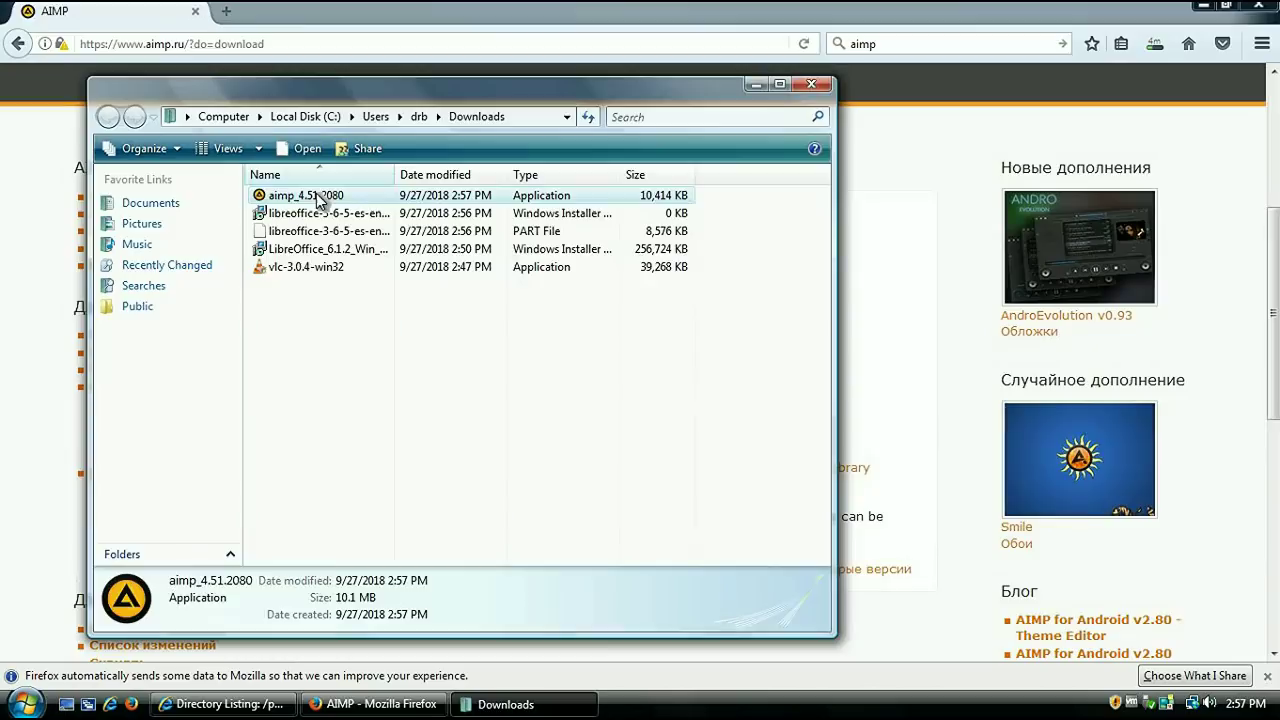
Run the aimp_4.51.2080 installer, allow it access, agree to the licence terms, and install AIMP with the preselected integration options
{"action": "left_click", "coordinate": [315, 195]}
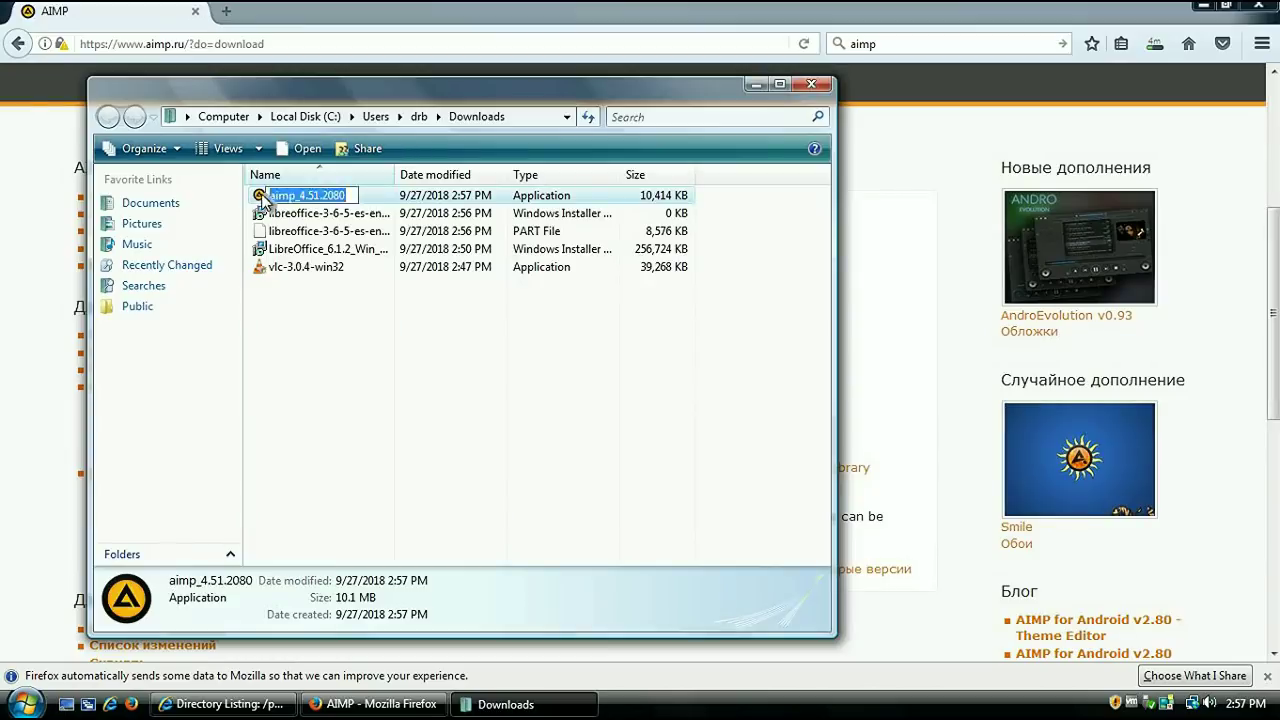
{"action": "double_click", "coordinate": [262, 197]}
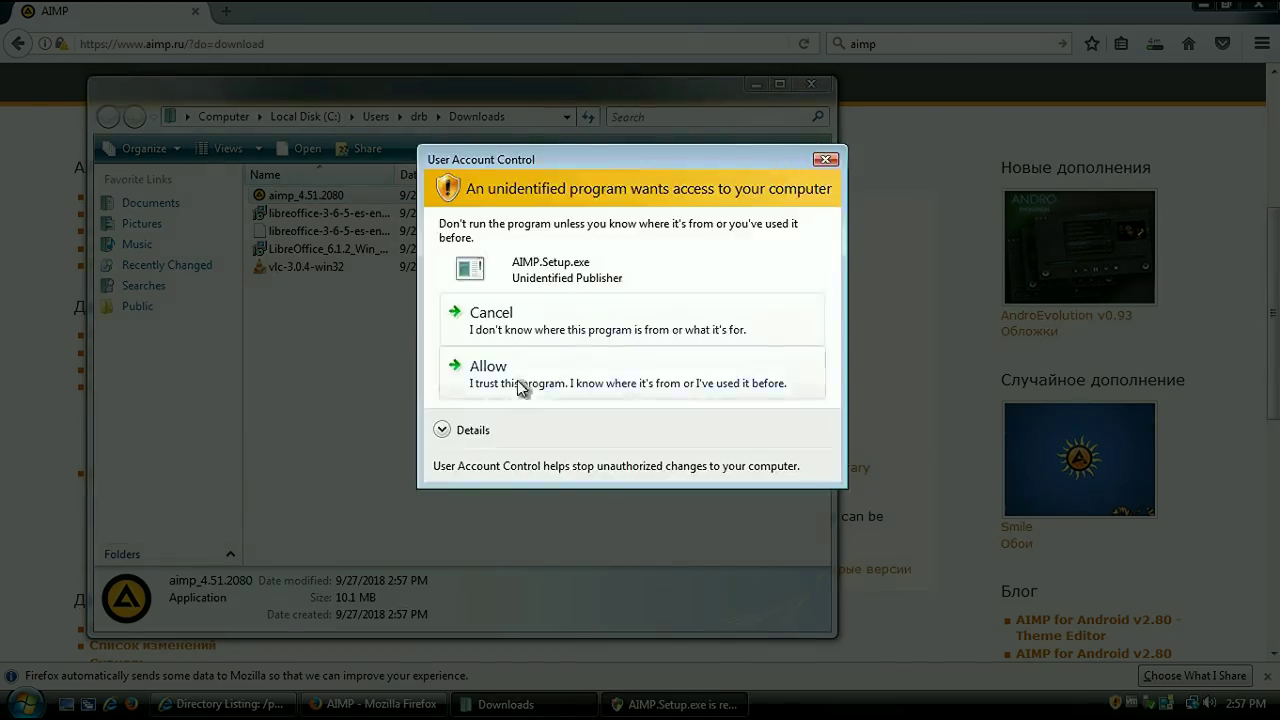
{"action": "left_click", "coordinate": [520, 387]}
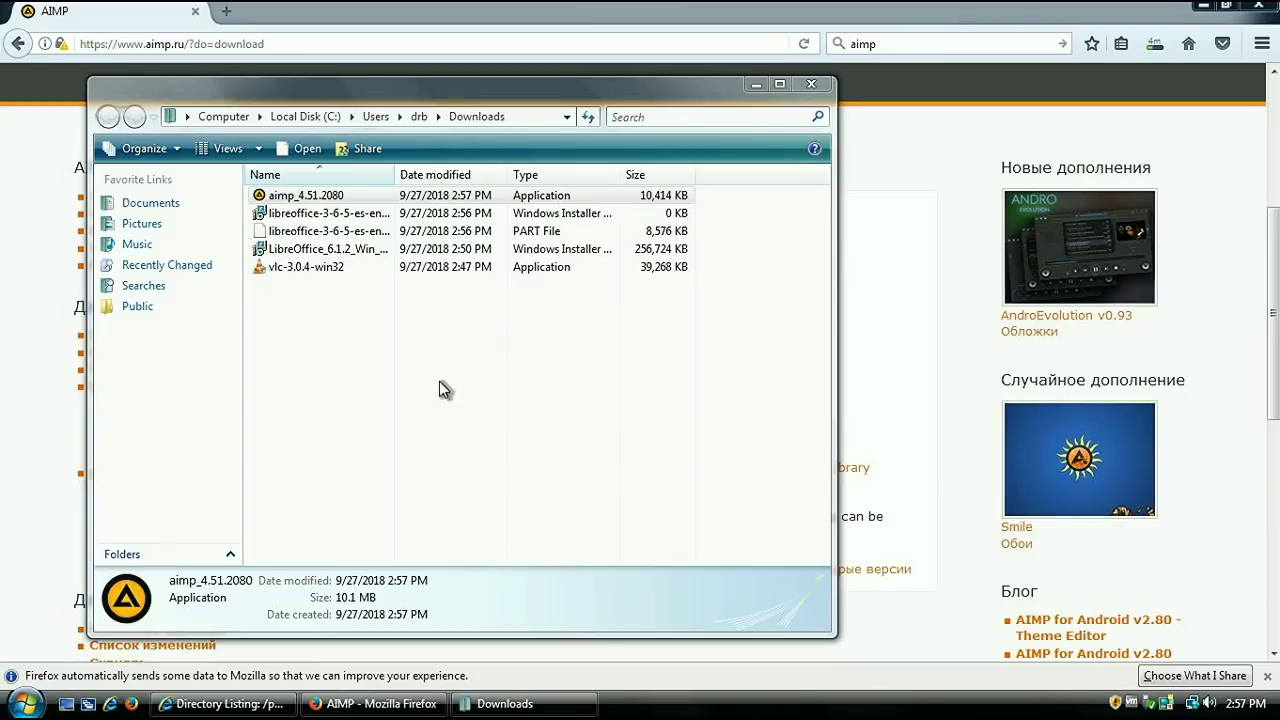
{"action": "left_click", "coordinate": [872, 558]}
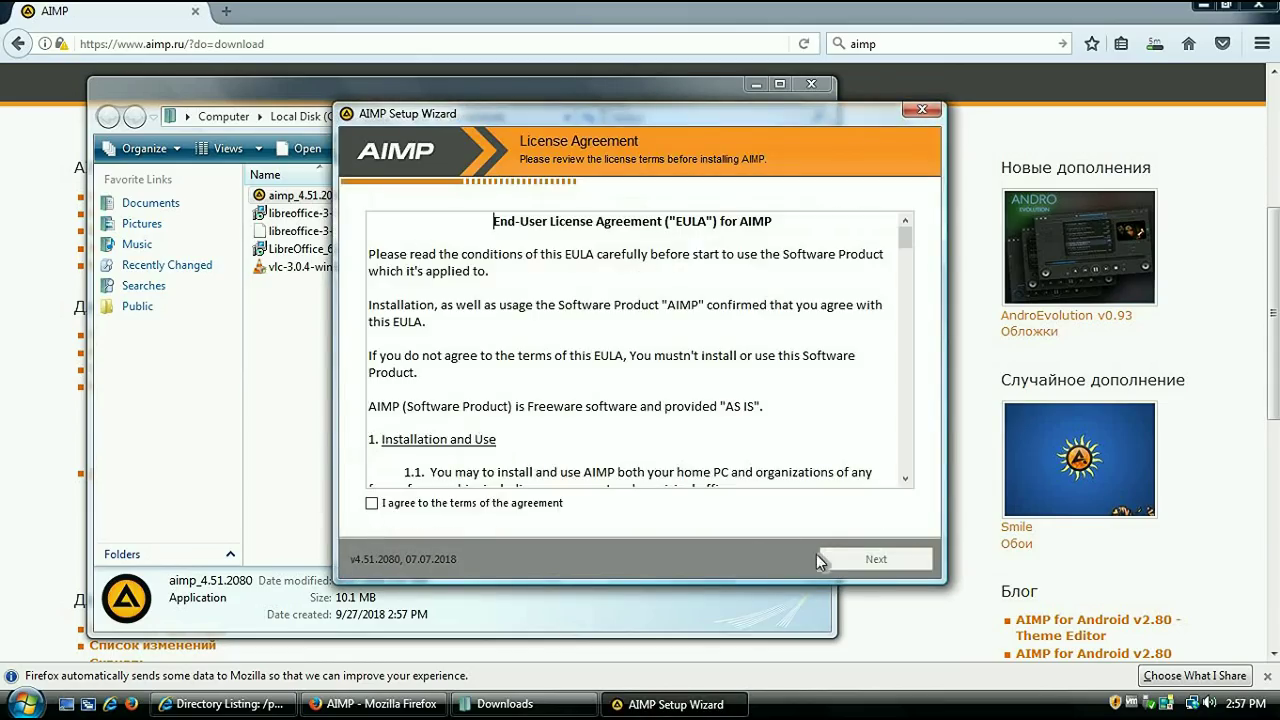
{"action": "left_click", "coordinate": [459, 503]}
{"action": "key", "text": "Return"}
{"action": "left_click", "coordinate": [870, 566]}
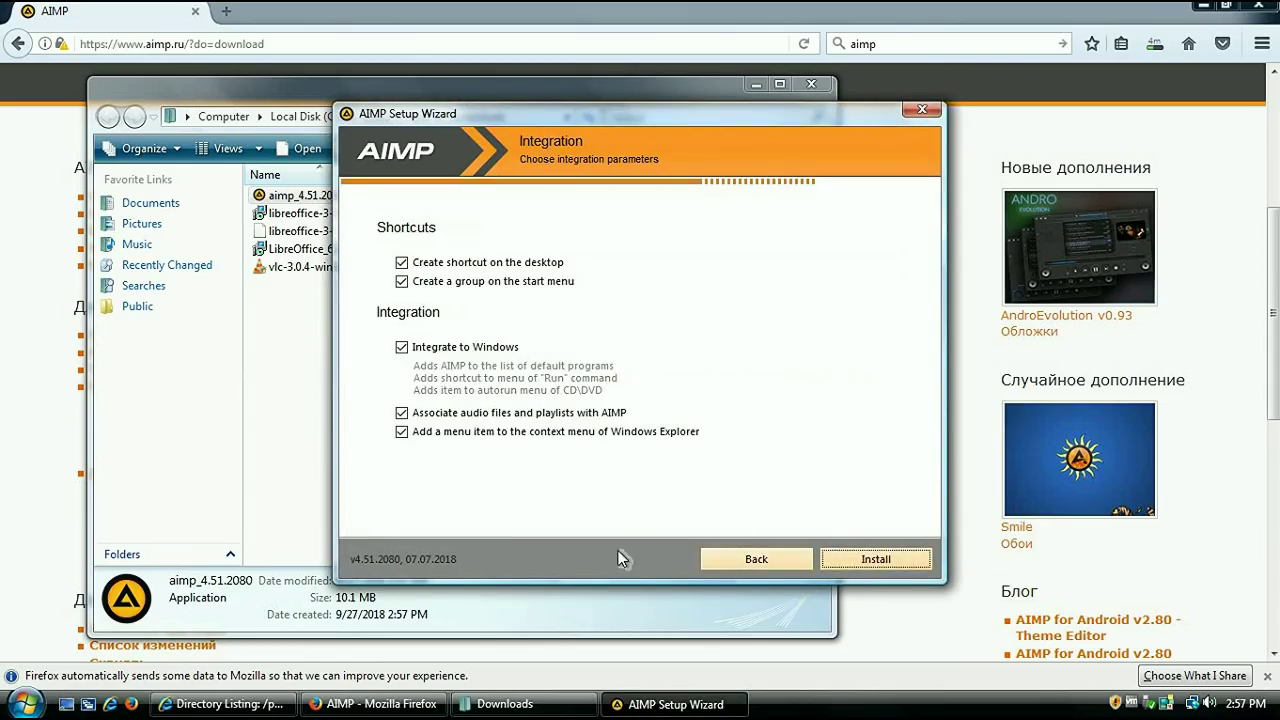
{"action": "left_click", "coordinate": [866, 560]}
{"action": "left_click", "coordinate": [886, 562]}
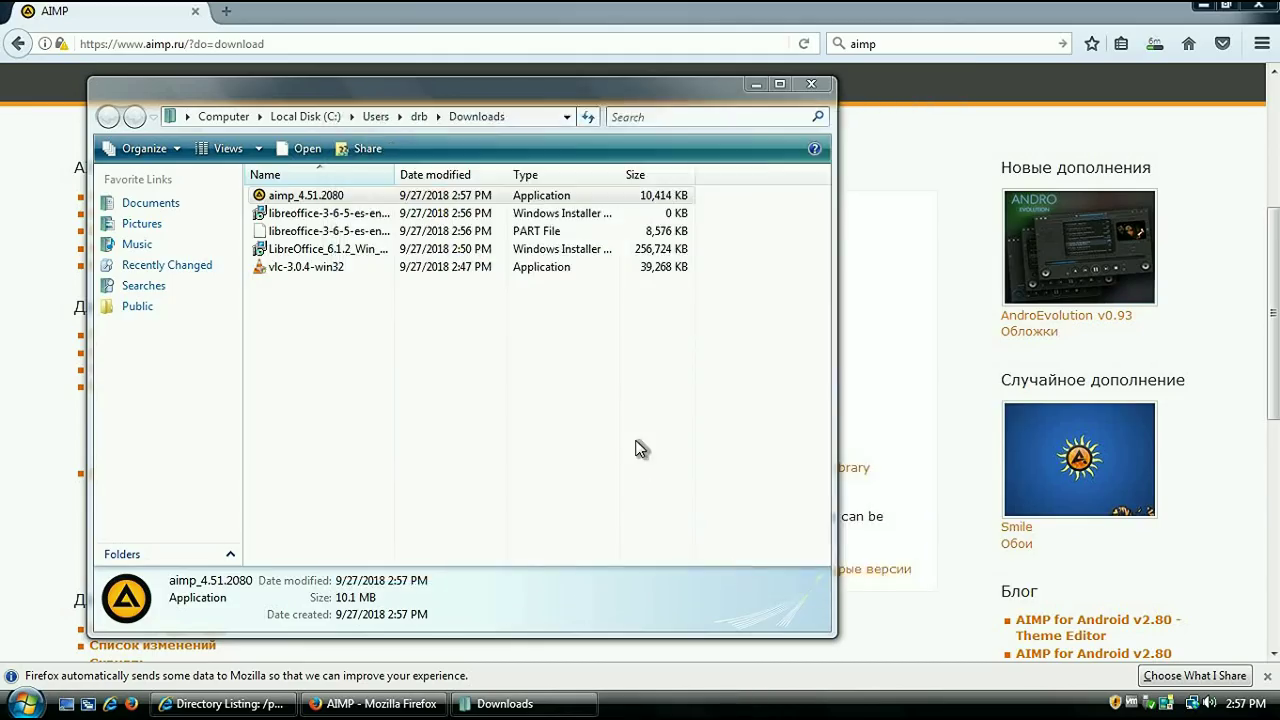
{"action": "left_click_drag", "start_coordinate": [402, 158], "coordinate": [363, 171]}
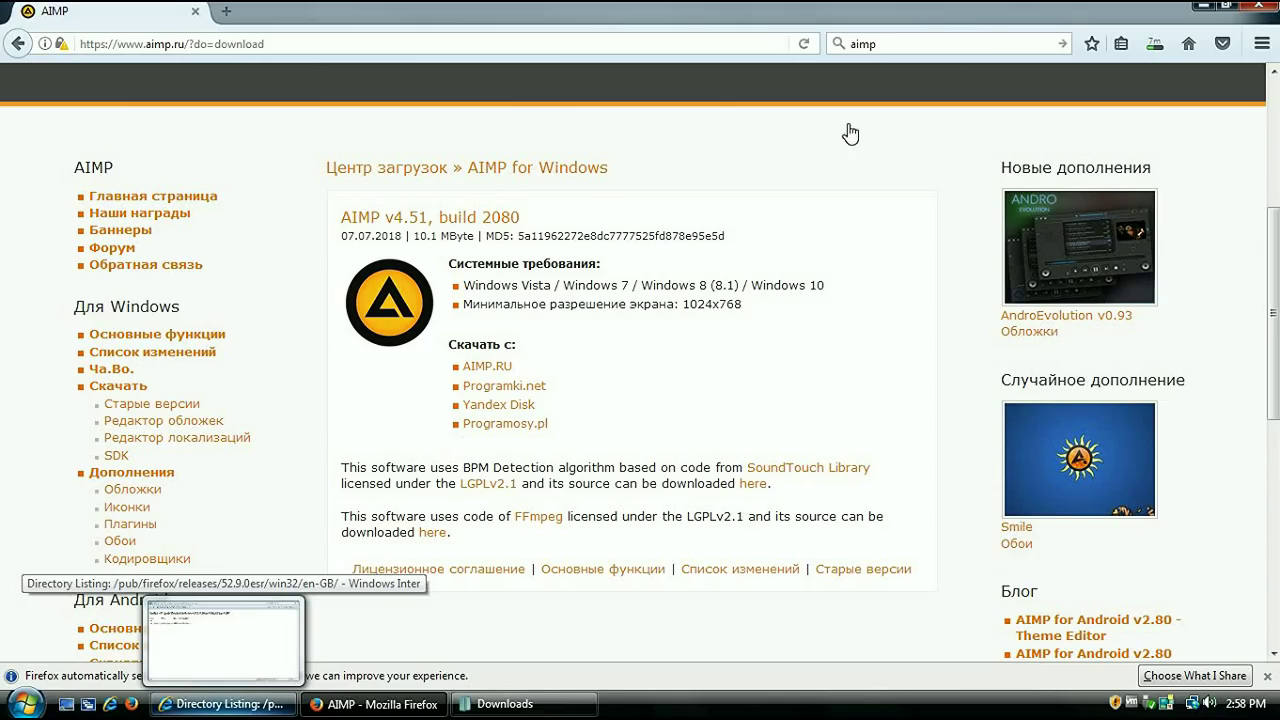
Search for "gimp" in Firefox and look over the results
{"action": "left_click", "coordinate": [841, 44]}
{"action": "left_click", "coordinate": [841, 44]}
{"action": "type", "text": "gim"}
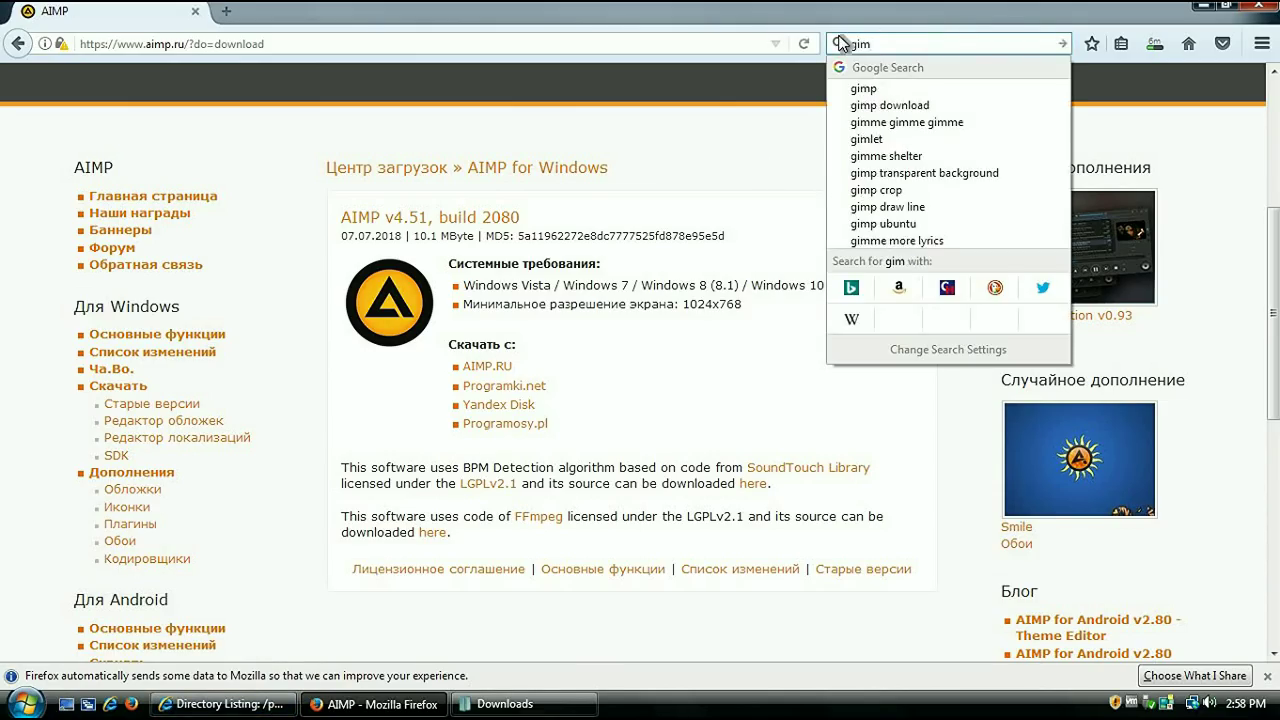
{"action": "type", "text": "p"}
{"action": "key", "text": "Return"}
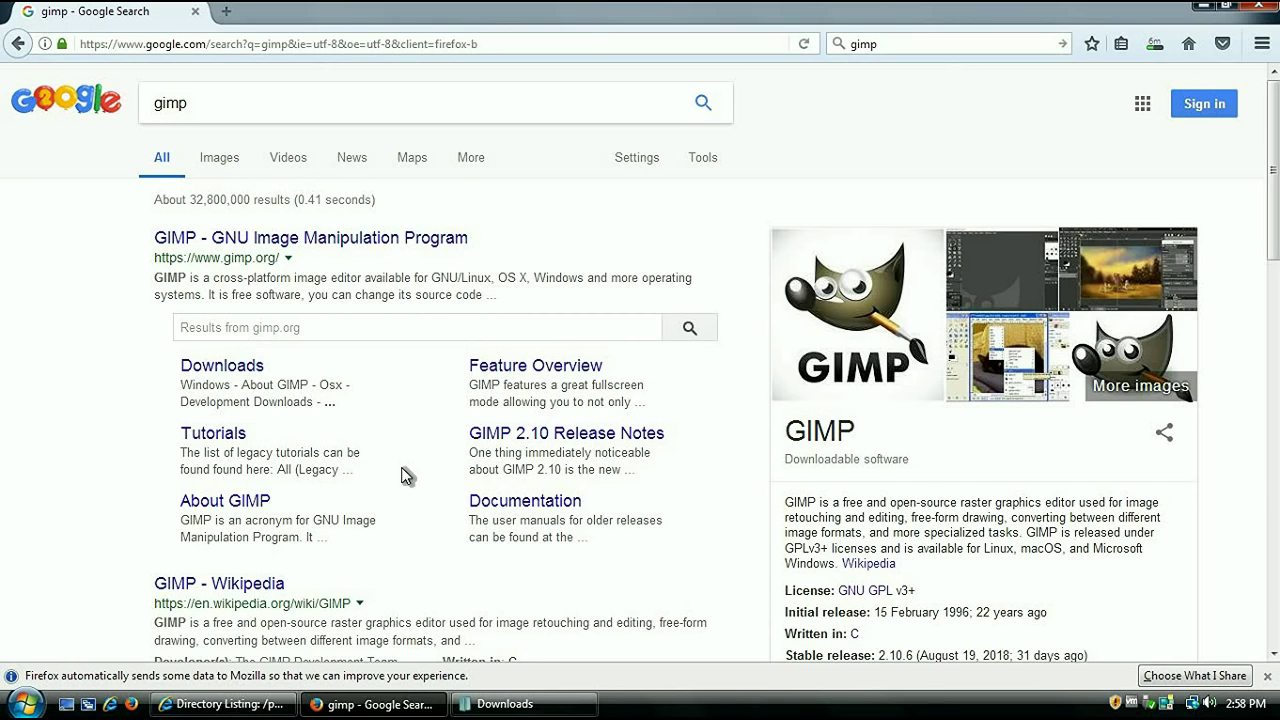
{"action": "scroll", "coordinate": [405, 475], "scroll_direction": "down", "scroll_amount": 2}
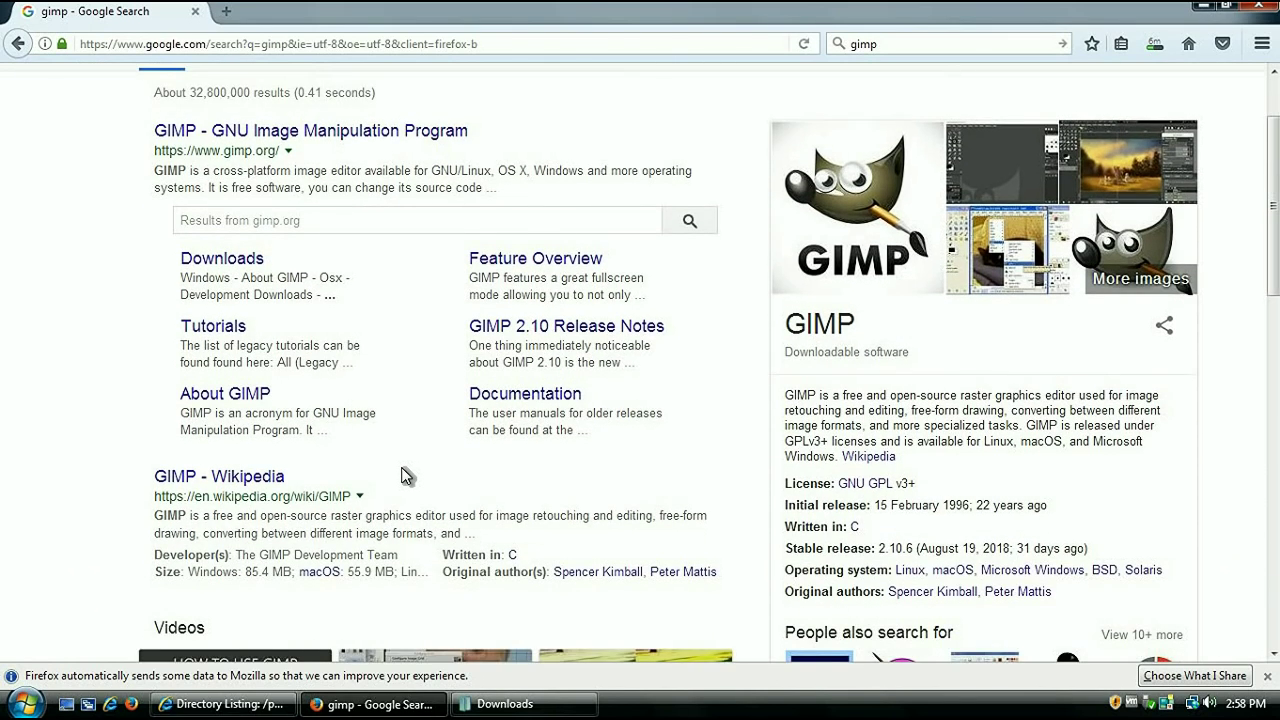
{"action": "scroll", "coordinate": [405, 475], "scroll_direction": "up", "scroll_amount": 2}
Add "2.6" to the GIMP search, and download gimp-2.6.1-i686-setup from the v2.6 Windows directory on download.gimp.org
{"action": "left_click", "coordinate": [226, 104]}
{"action": "type", "text": "2.6"}
{"action": "key", "text": "Return"}
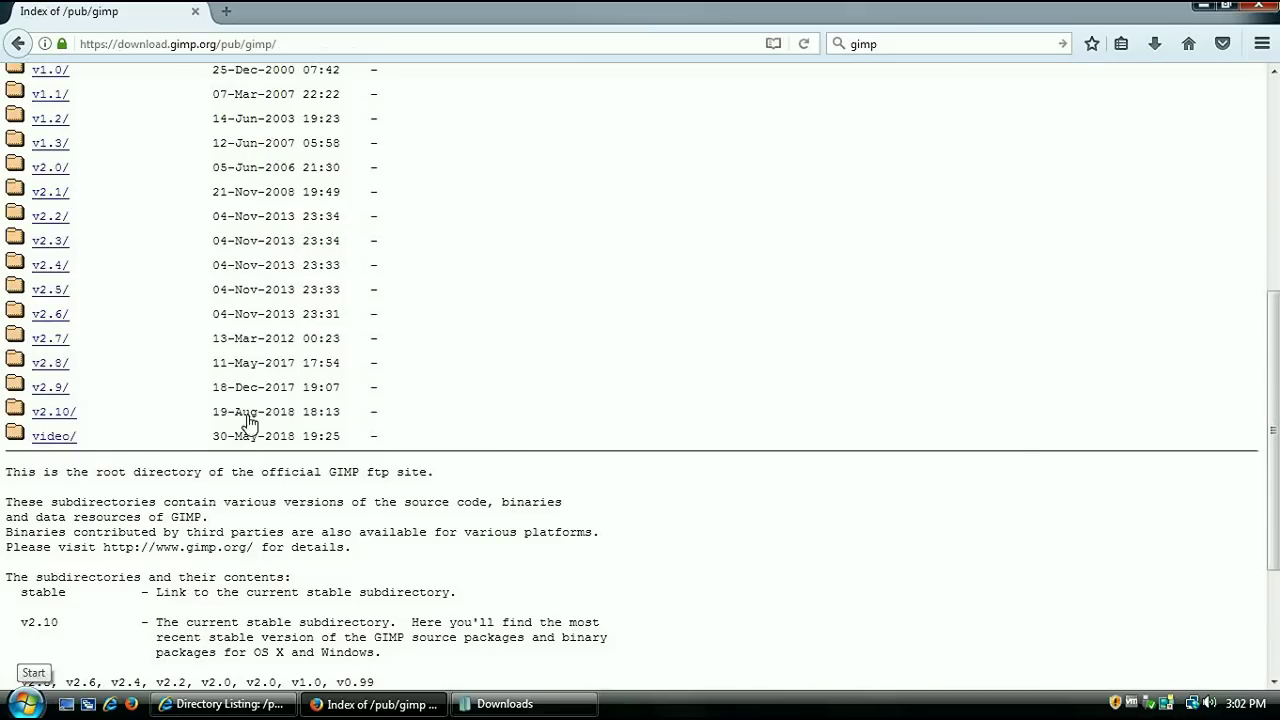
{"action": "left_click", "coordinate": [42, 318]}
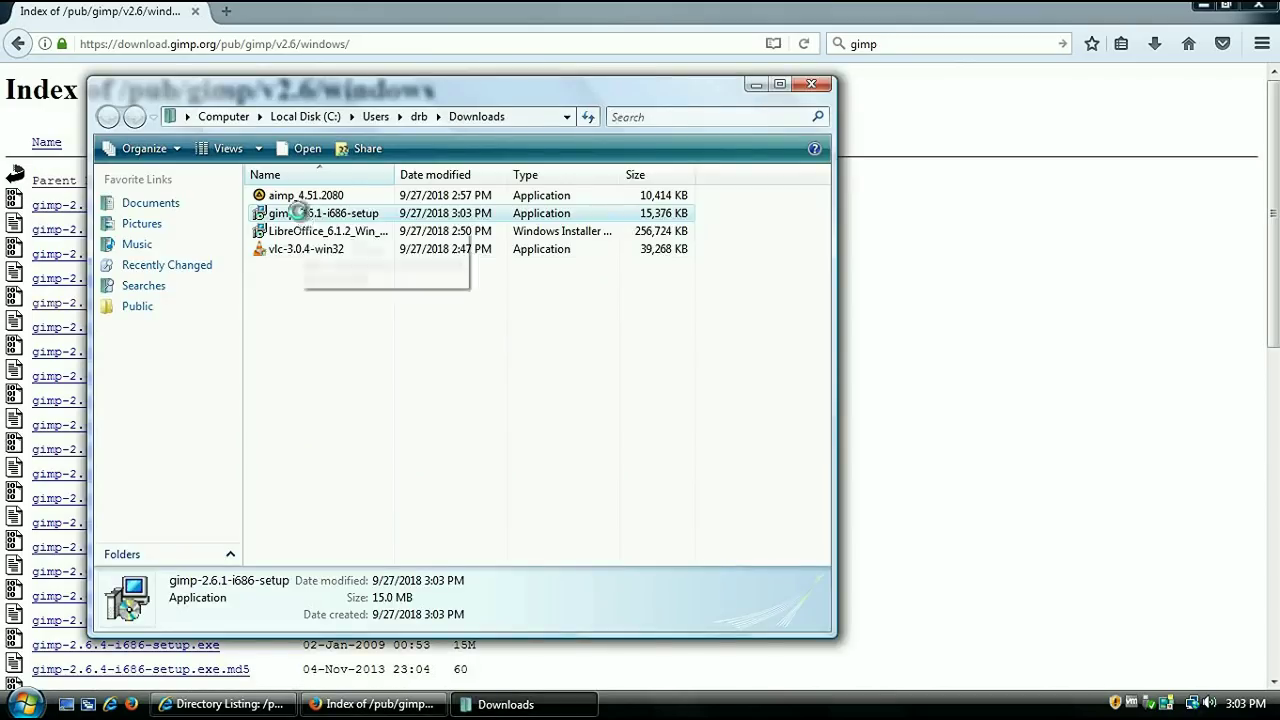
Run gimp-2.6.1-i686-setup from the Downloads folder and grant it permission to continue
{"action": "right_click", "coordinate": [298, 214]}
{"action": "left_click", "coordinate": [366, 232]}
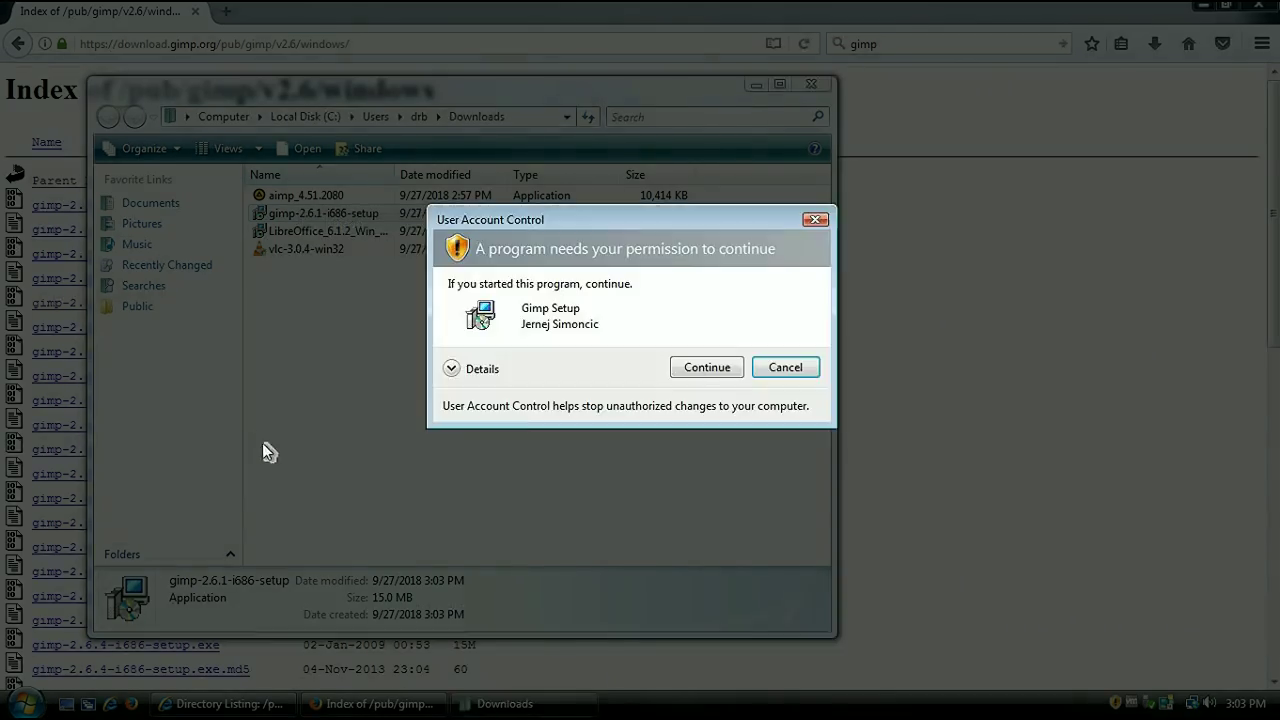
{"action": "left_click", "coordinate": [751, 369]}
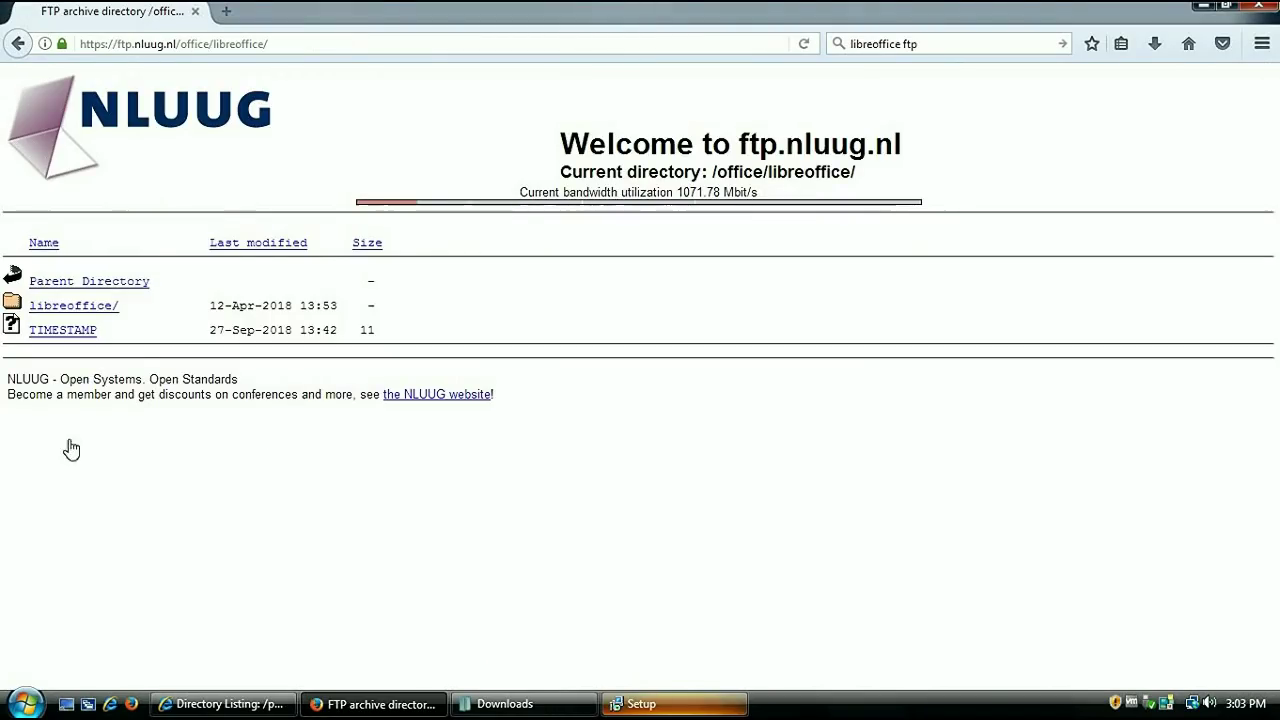
Check the stable releases directory in the LibreOffice archive on ftp.nluug.nl and go back to its parent directory
{"action": "left_click", "coordinate": [73, 307]}
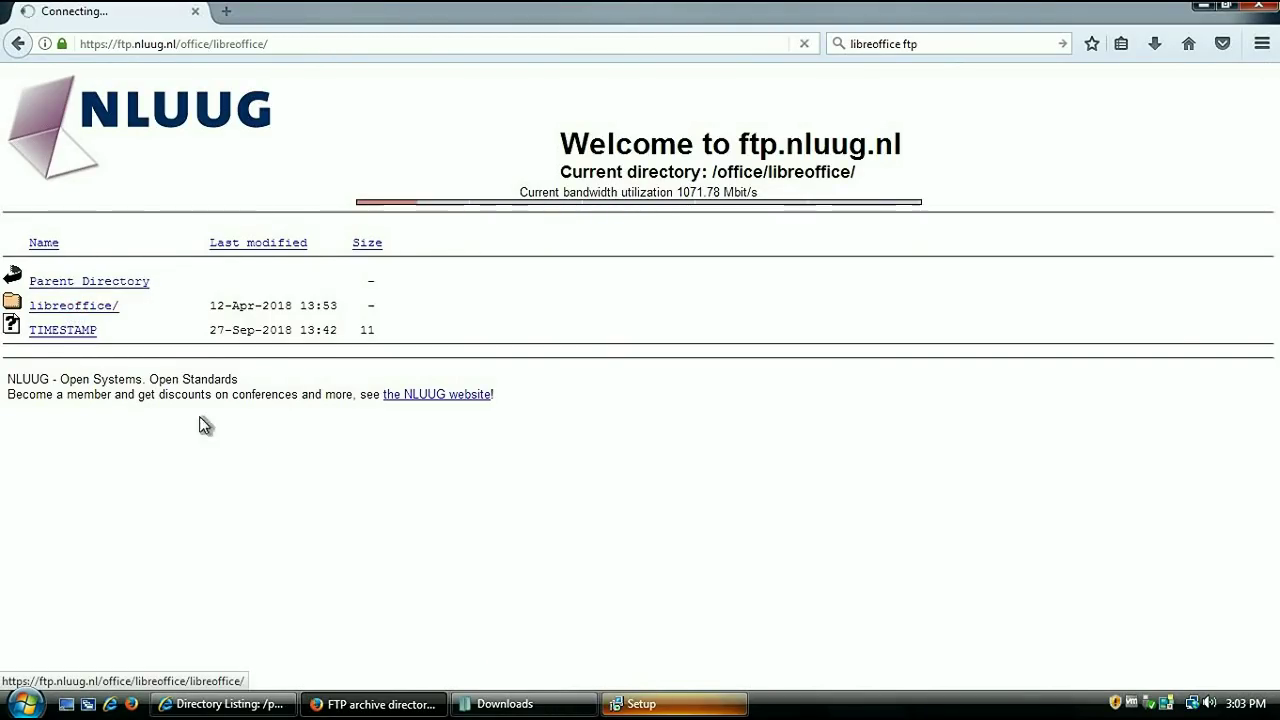
{"action": "left_click", "coordinate": [82, 432]}
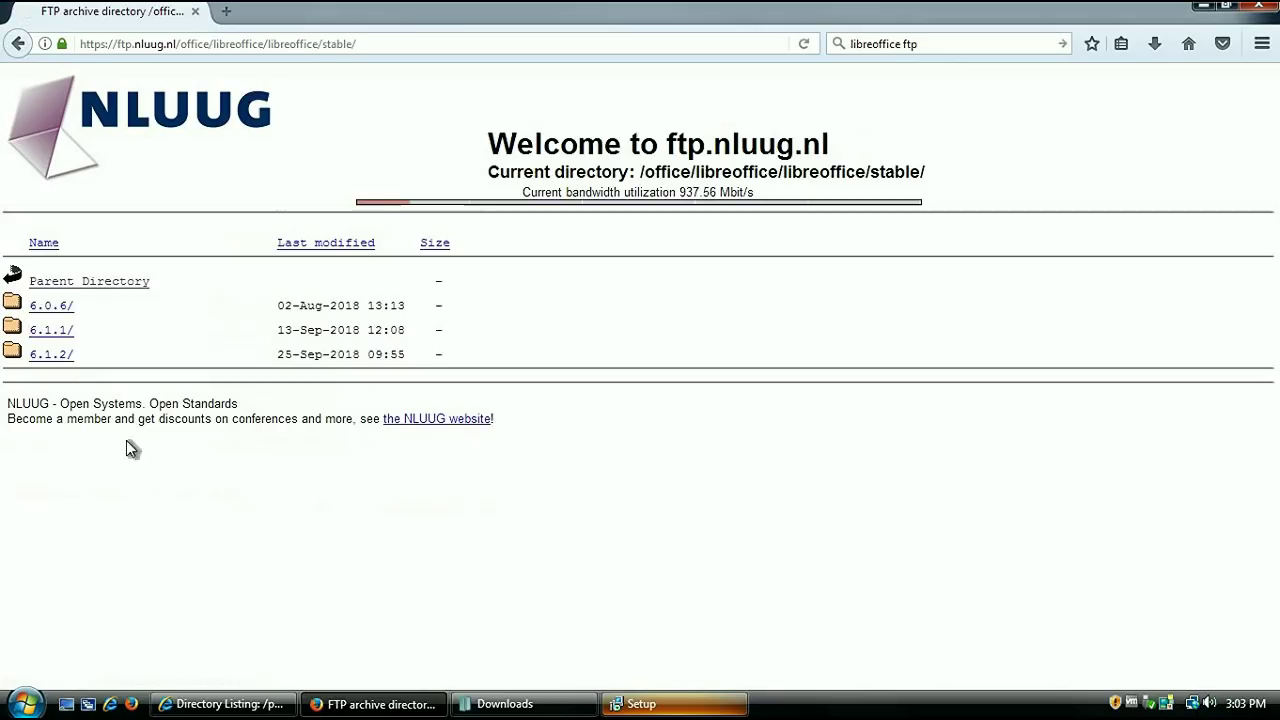
{"action": "key", "text": "alt+Left"}
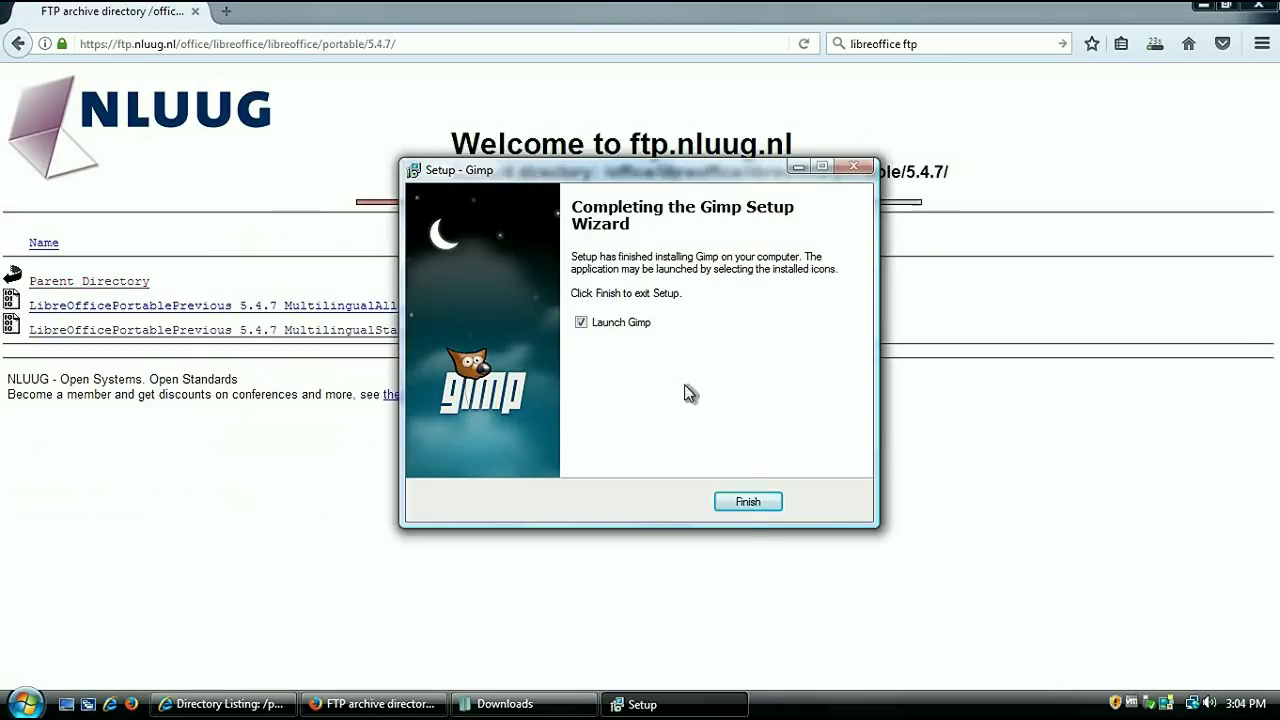
Finish the GIMP setup with the option to launch GIMP enabled
{"action": "left_click", "coordinate": [747, 501]}
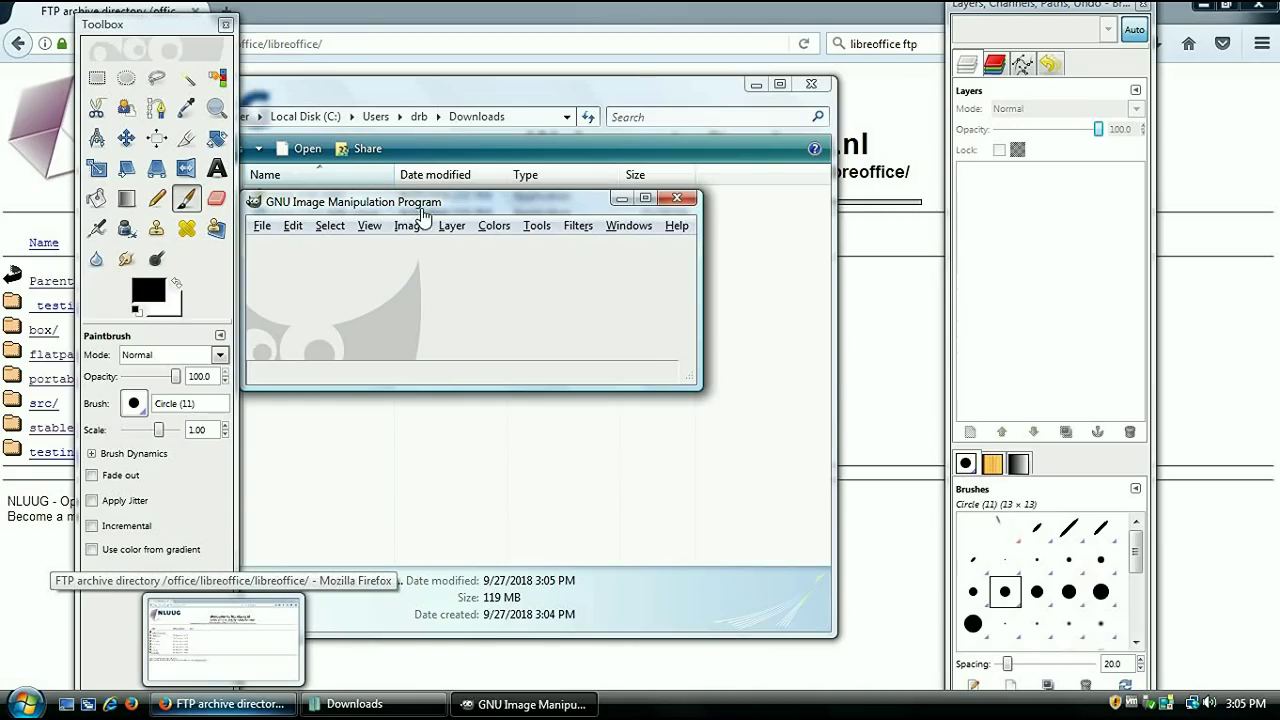
{"action": "left_click_drag", "start_coordinate": [439, 204], "coordinate": [543, 186]}
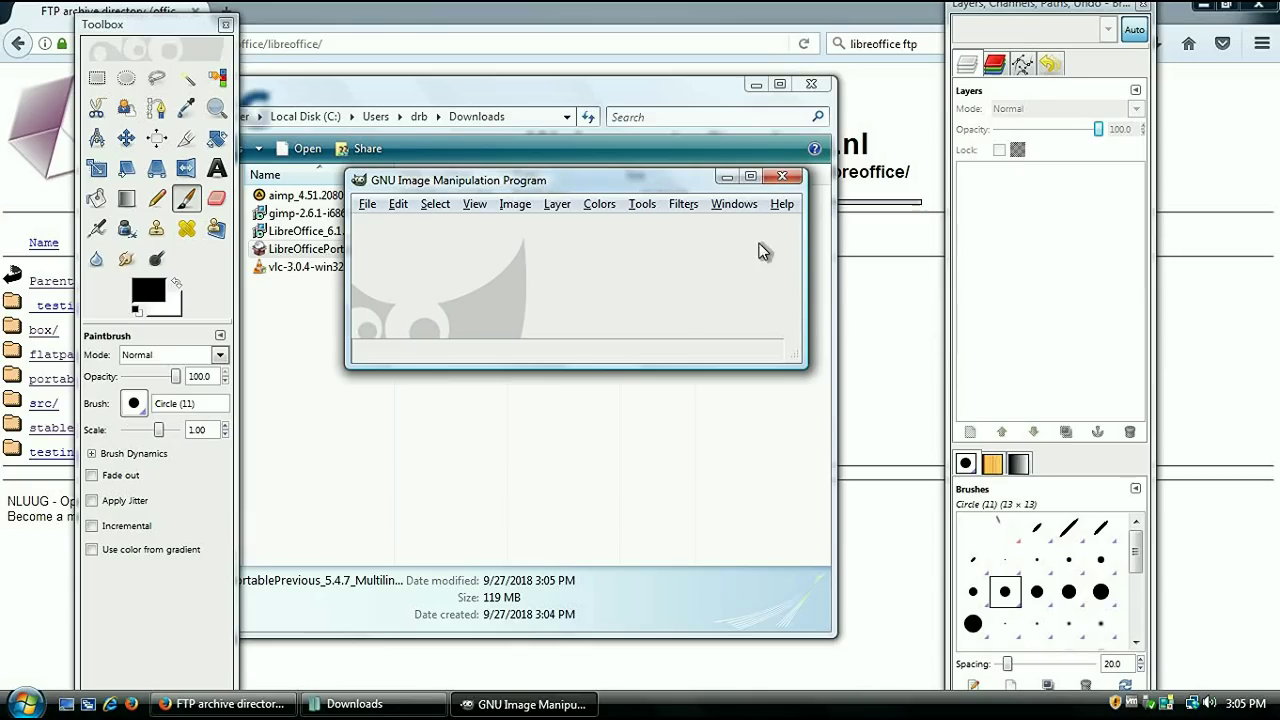
{"action": "left_click_drag", "start_coordinate": [473, 187], "coordinate": [459, 305]}
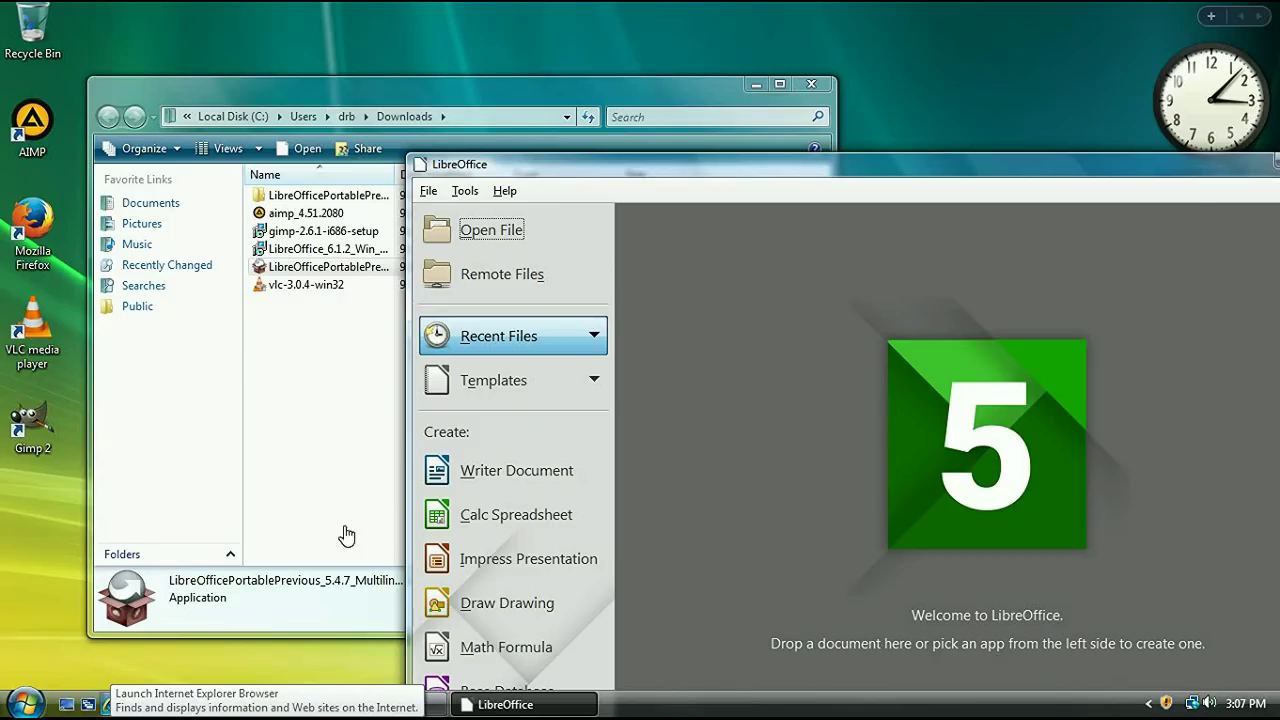
Create a new Writer document in the portable LibreOffice and open the About LibreOffice information
{"action": "left_click", "coordinate": [370, 103]}
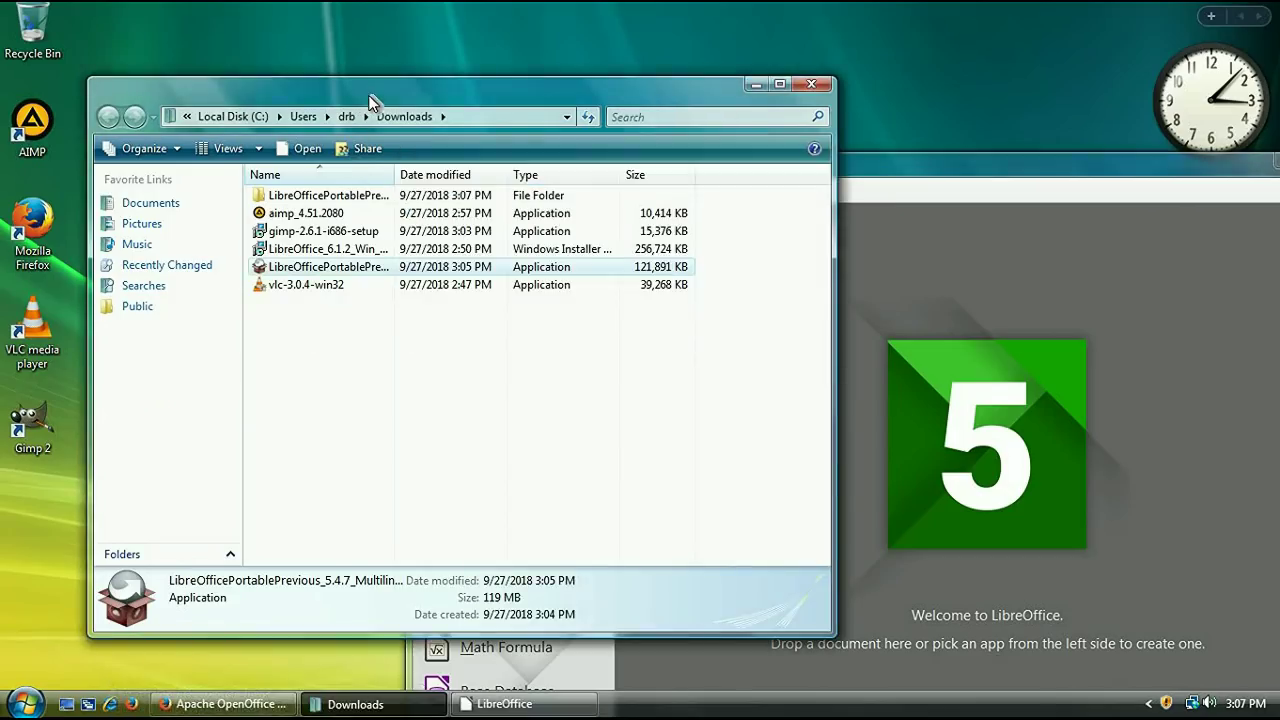
{"action": "left_click", "coordinate": [912, 176]}
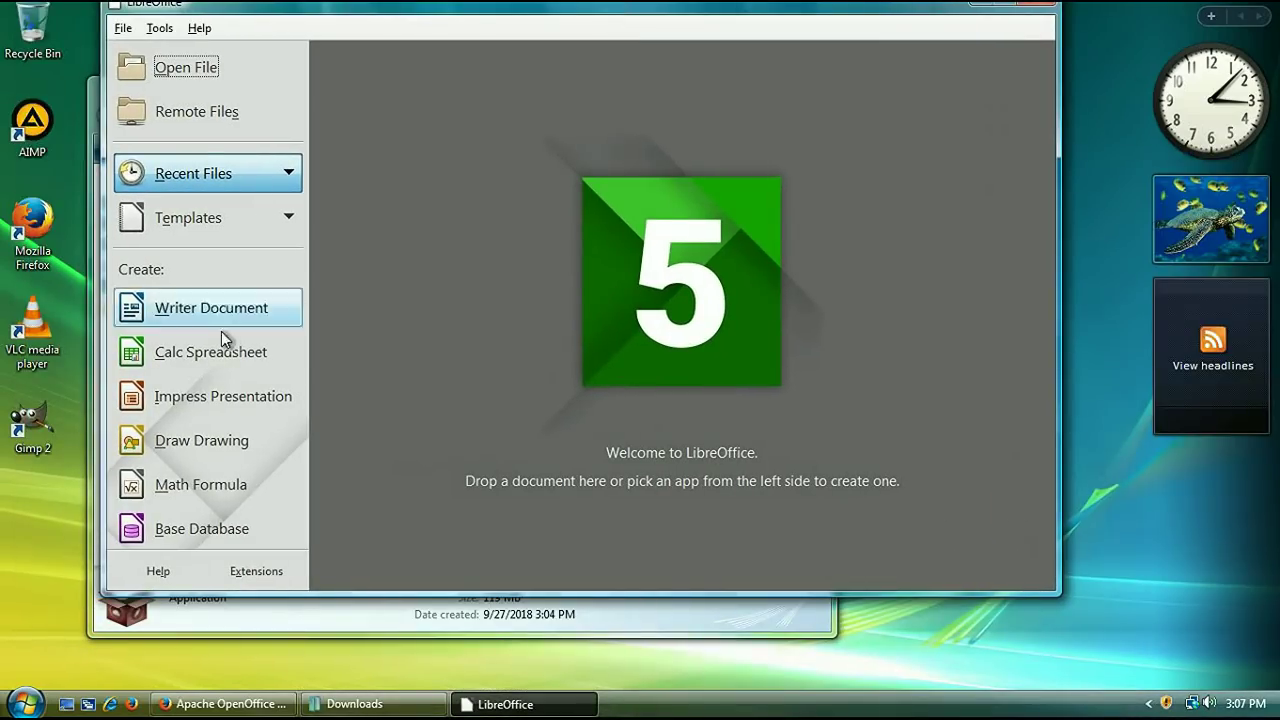
{"action": "left_click", "coordinate": [215, 311]}
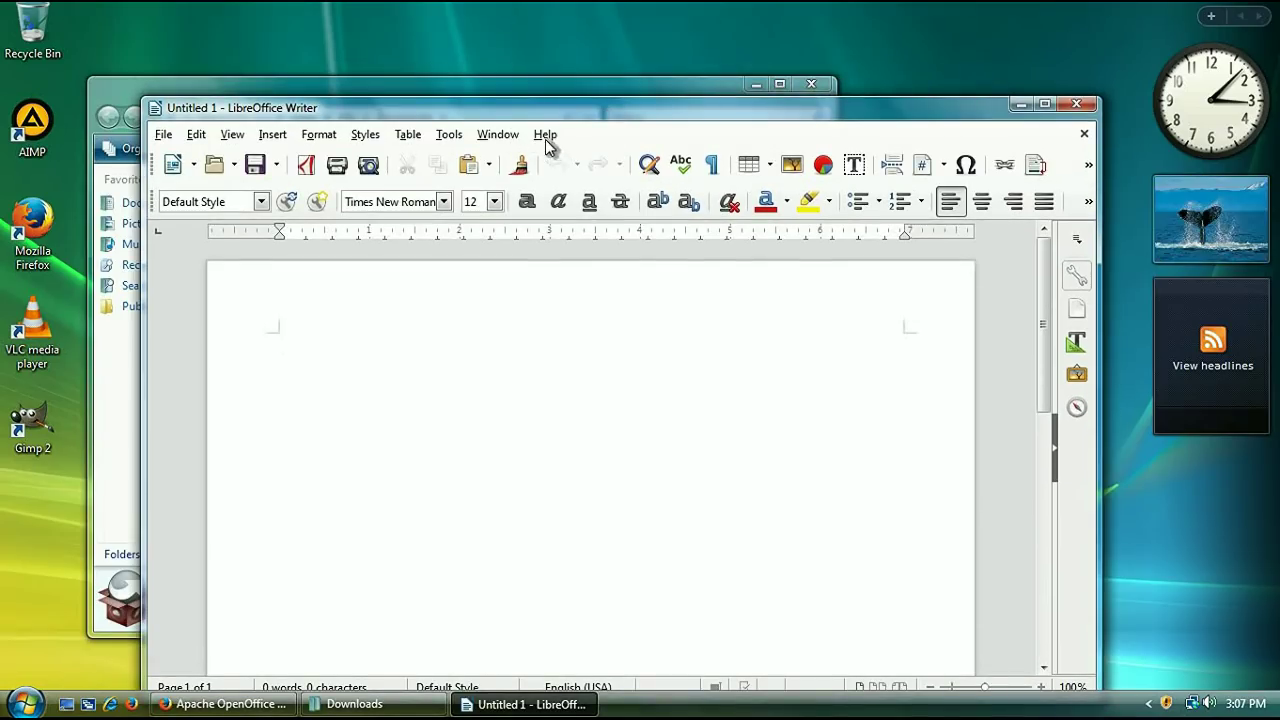
{"action": "left_click", "coordinate": [545, 134]}
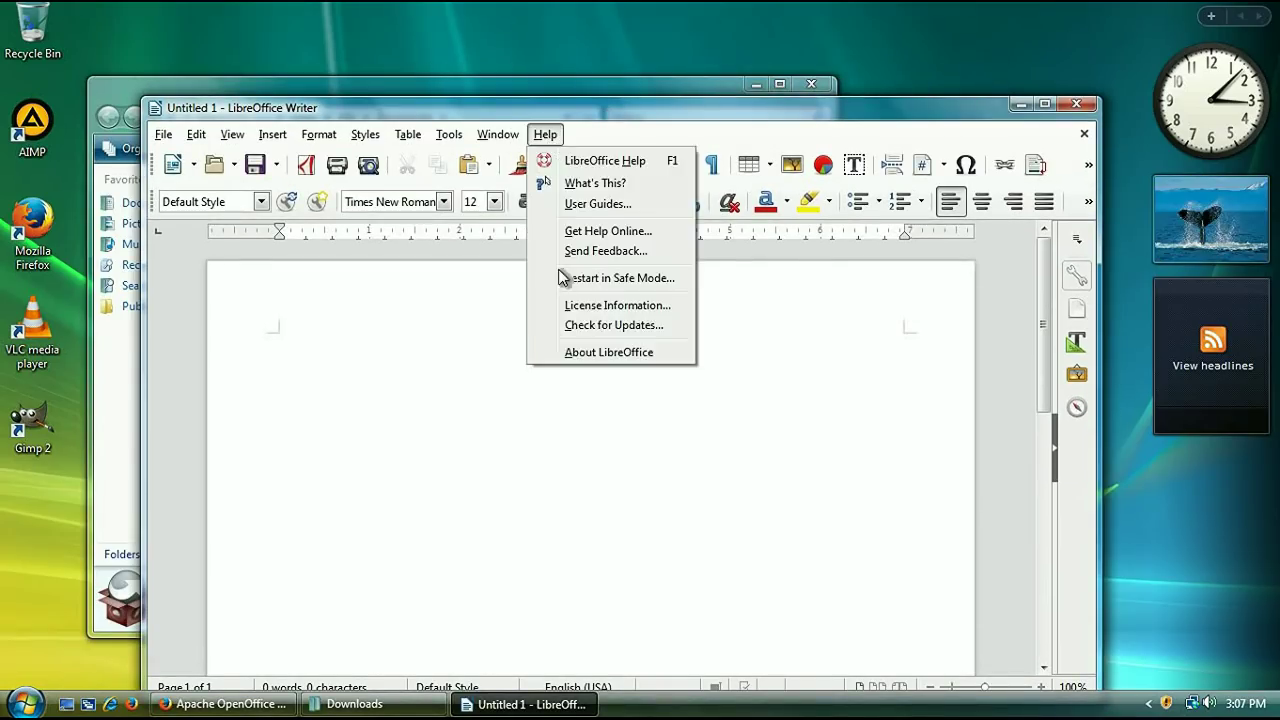
{"action": "left_click", "coordinate": [585, 355]}
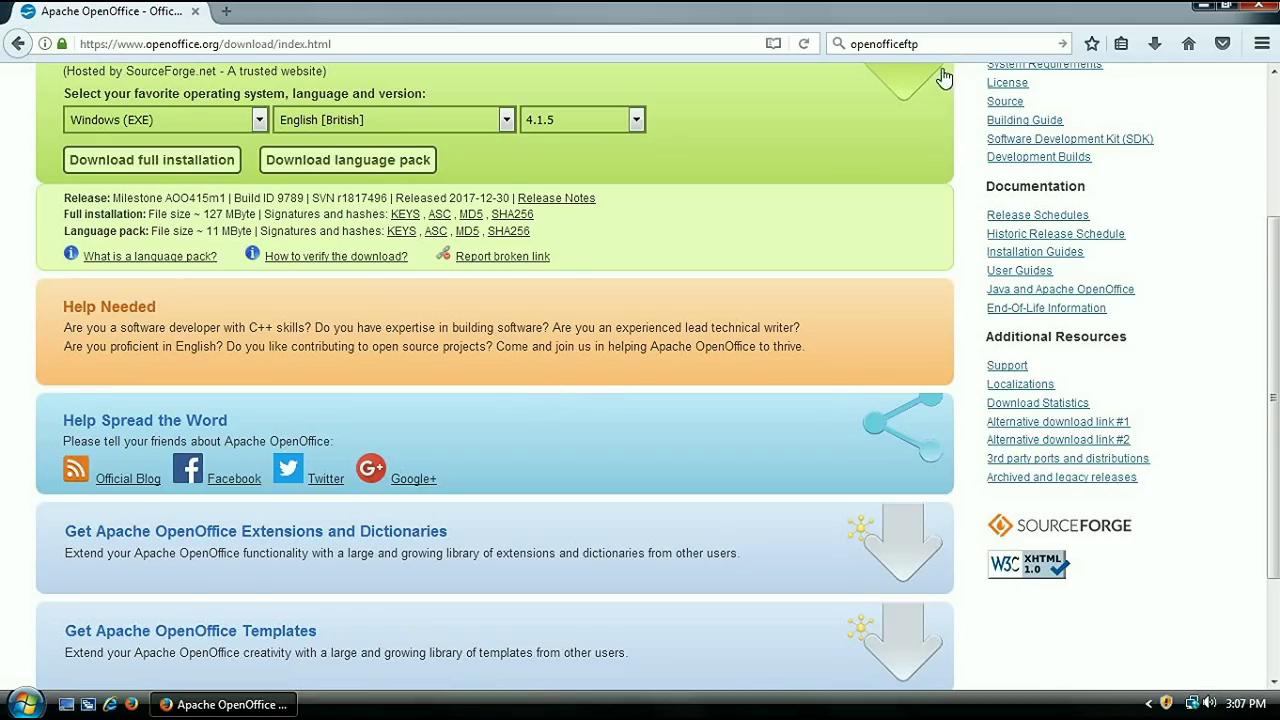
Search the web for videopad and download the VideoPad Video Editor installer from the NCH Software site
{"action": "left_click", "coordinate": [941, 44]}
{"action": "key", "text": "BackSpace"}
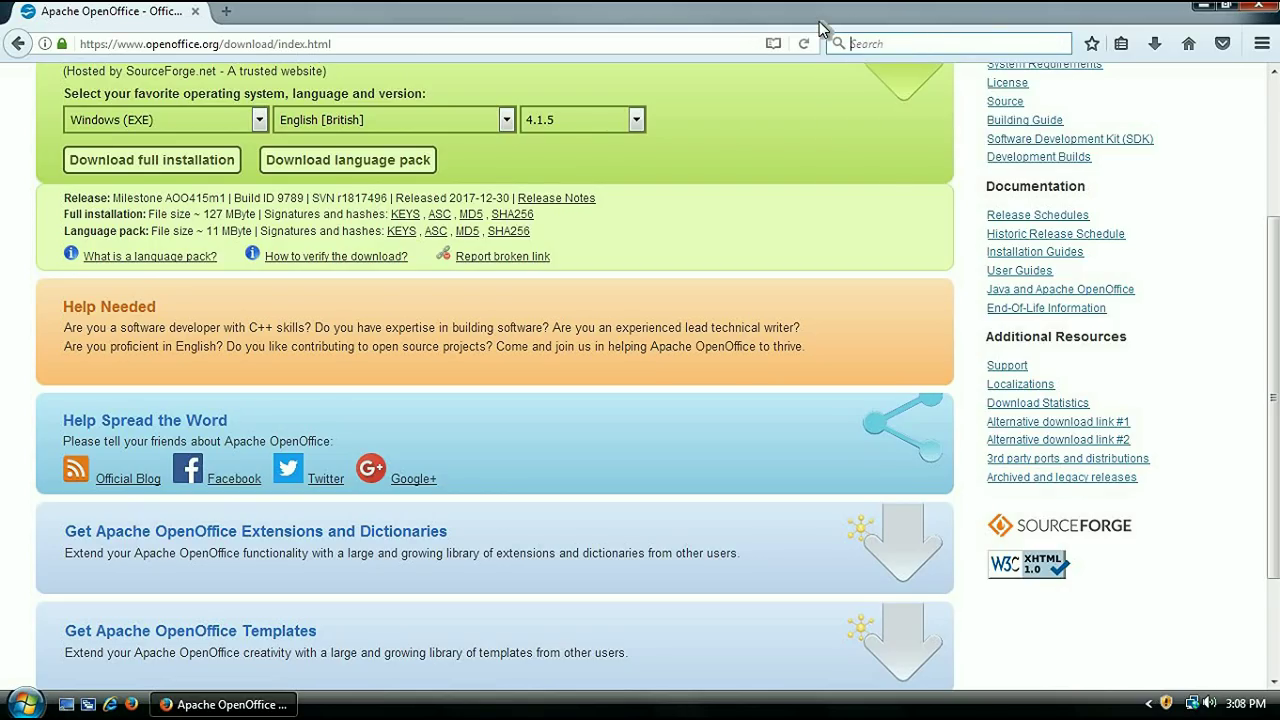
{"action": "type", "text": "videopas"}
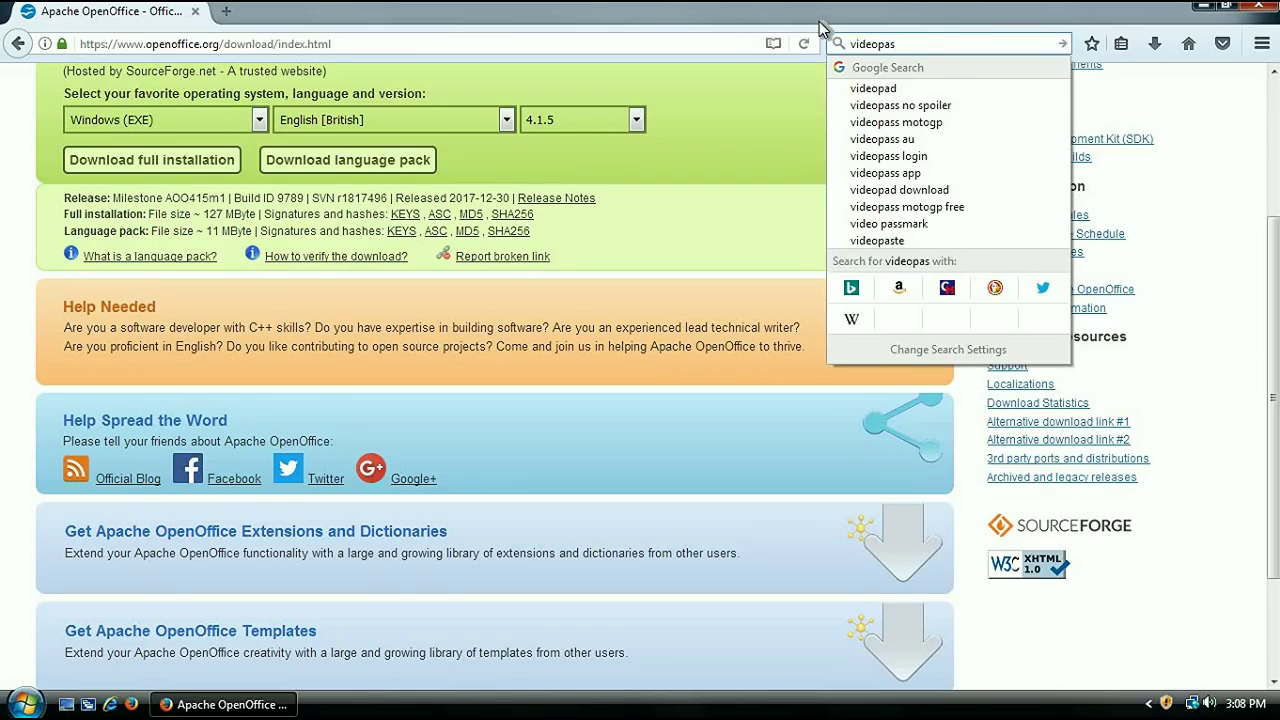
{"action": "left_click", "coordinate": [873, 88]}
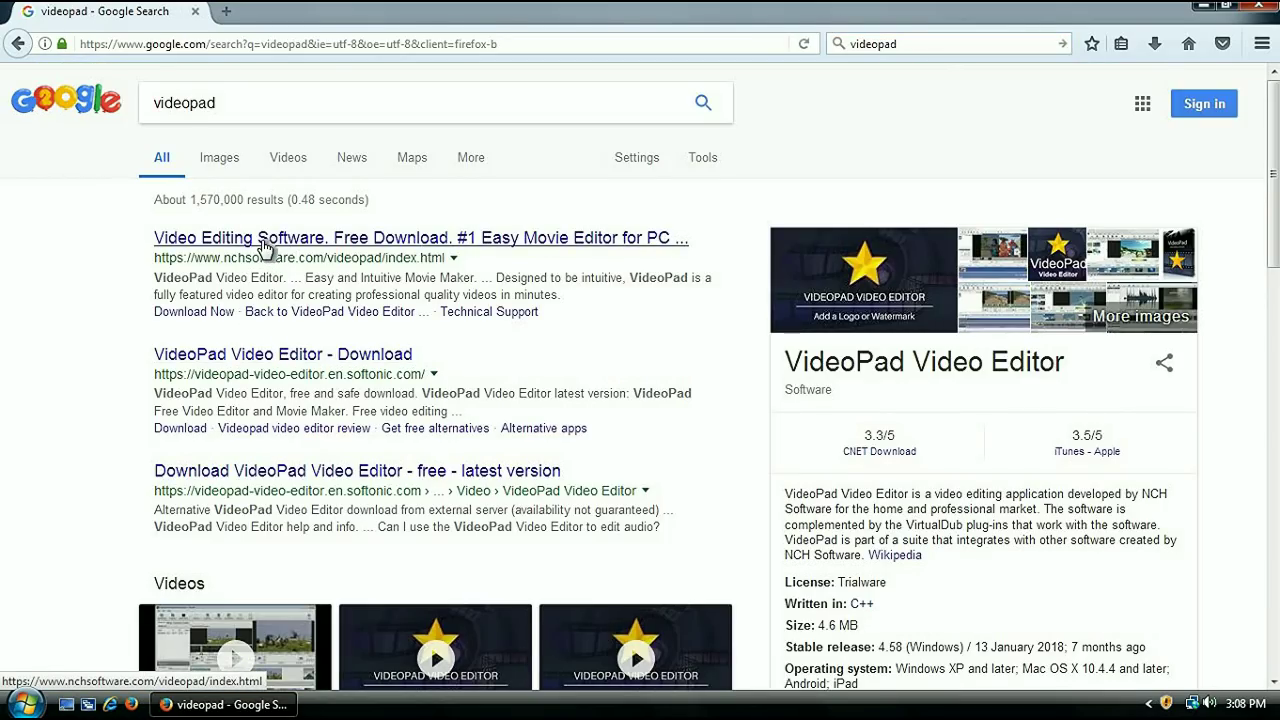
{"action": "left_click", "coordinate": [275, 246]}
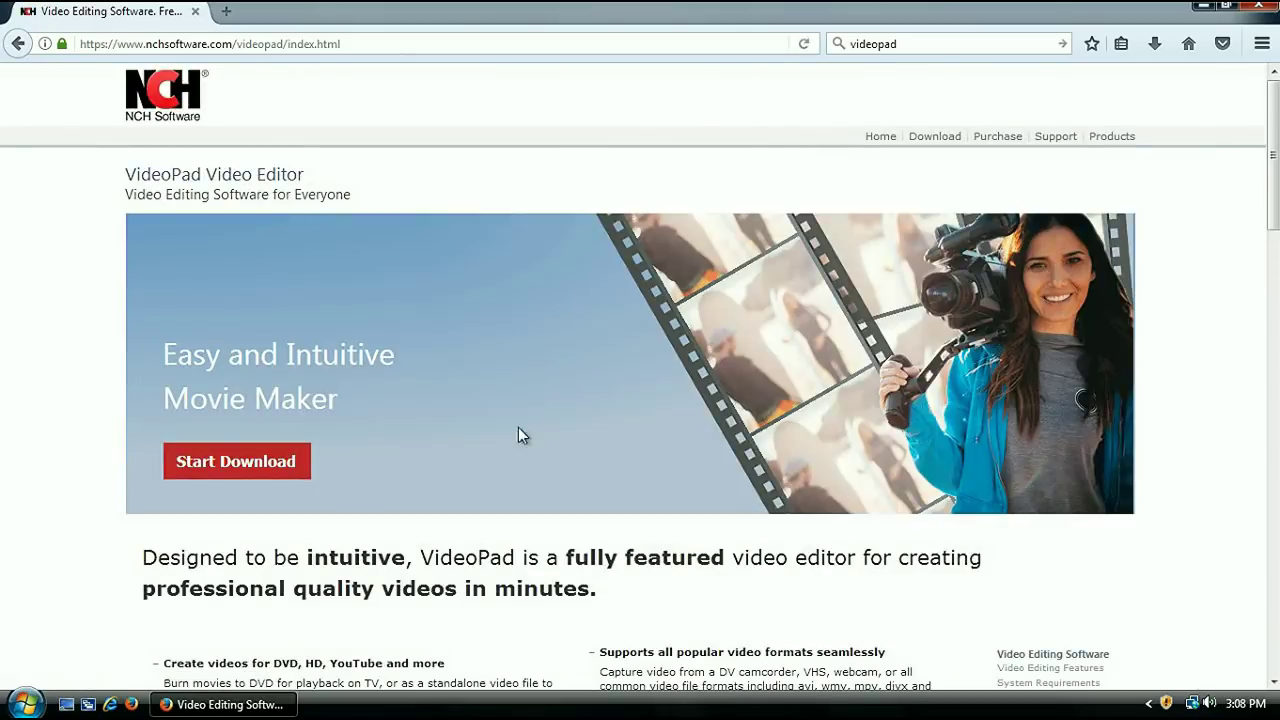
{"action": "left_click", "coordinate": [224, 463]}
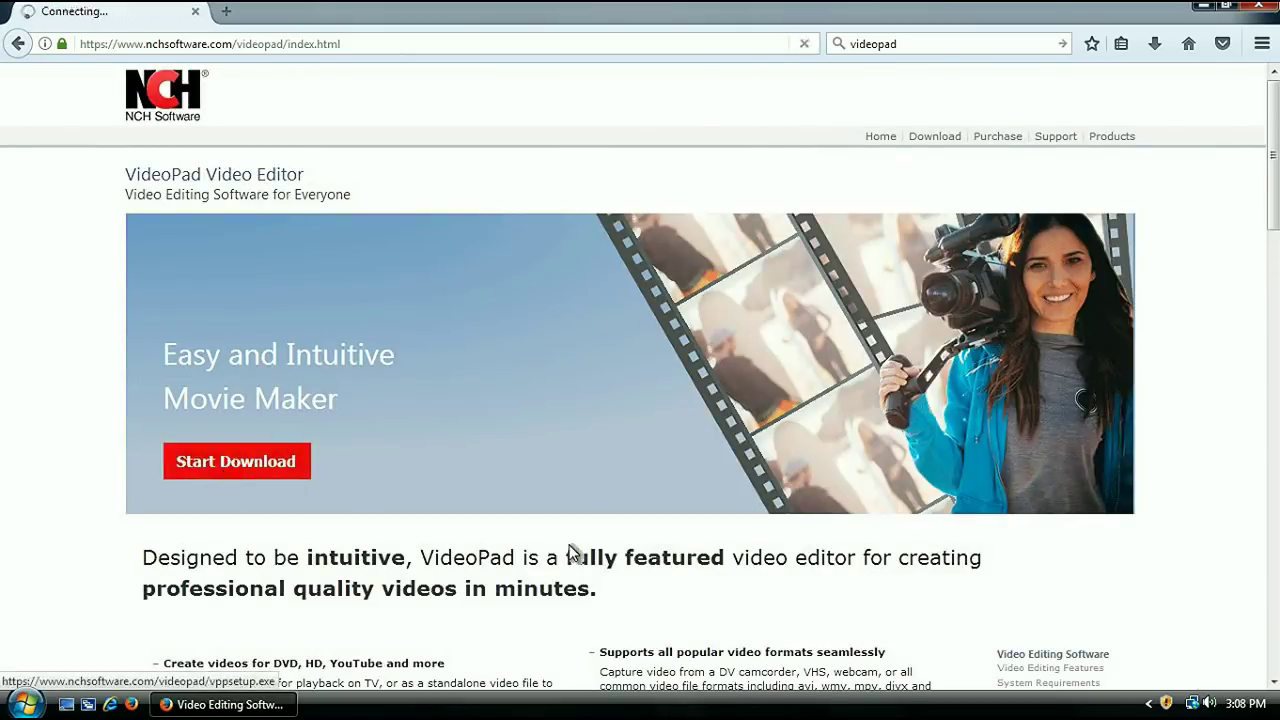
{"action": "left_click", "coordinate": [705, 402]}
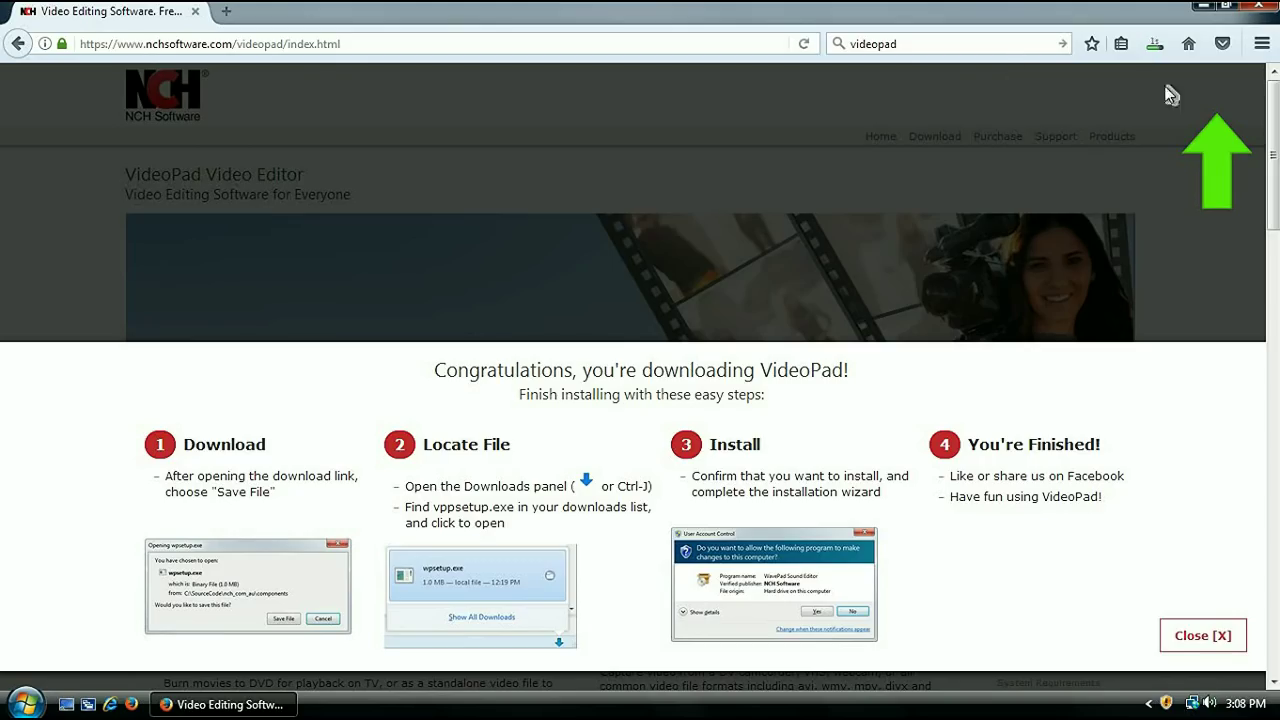
Run the downloaded VideoPadVideoEditor installer and install VideoPad with the license terms accepted
{"action": "left_click", "coordinate": [1155, 45]}
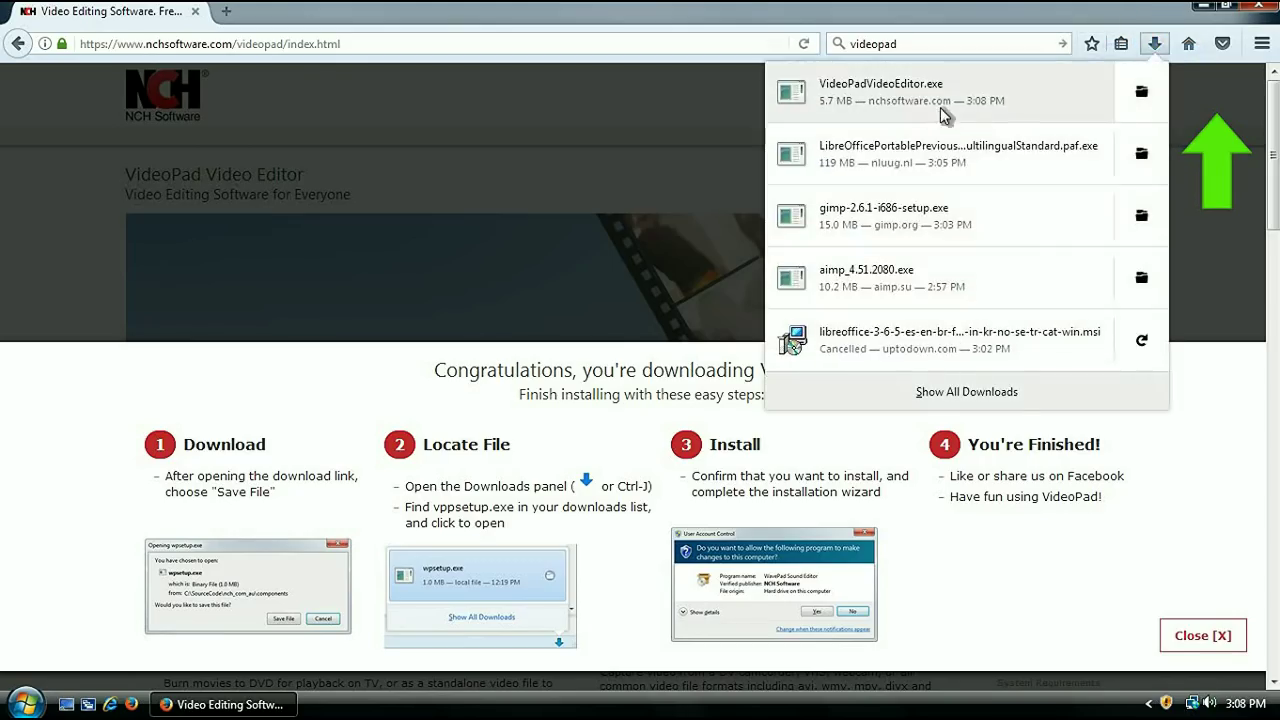
{"action": "left_click", "coordinate": [941, 120]}
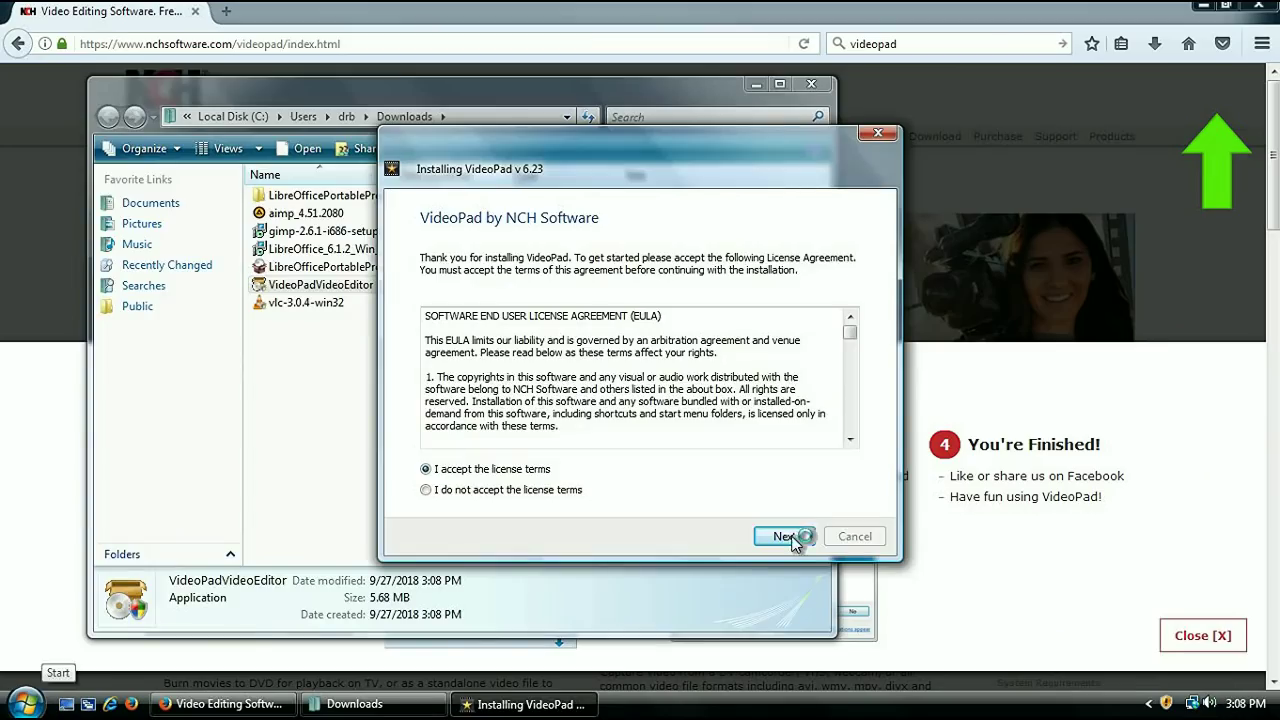
{"action": "left_click", "coordinate": [786, 534]}
{"action": "left_click_drag", "start_coordinate": [607, 130], "coordinate": [691, 108]}
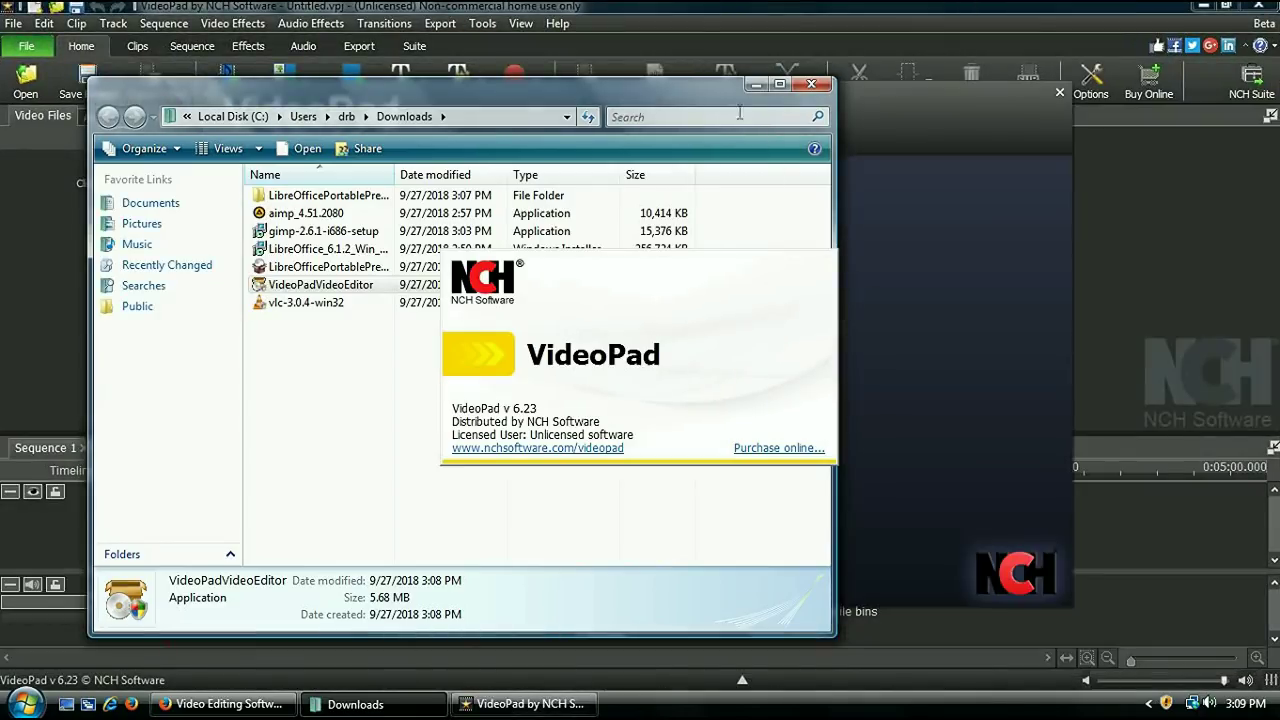
Minimize the Downloads folder, close the VideoPad tutorial page in the browser, and exit VideoPad
{"action": "left_click", "coordinate": [756, 84]}
{"action": "left_click", "coordinate": [698, 212]}
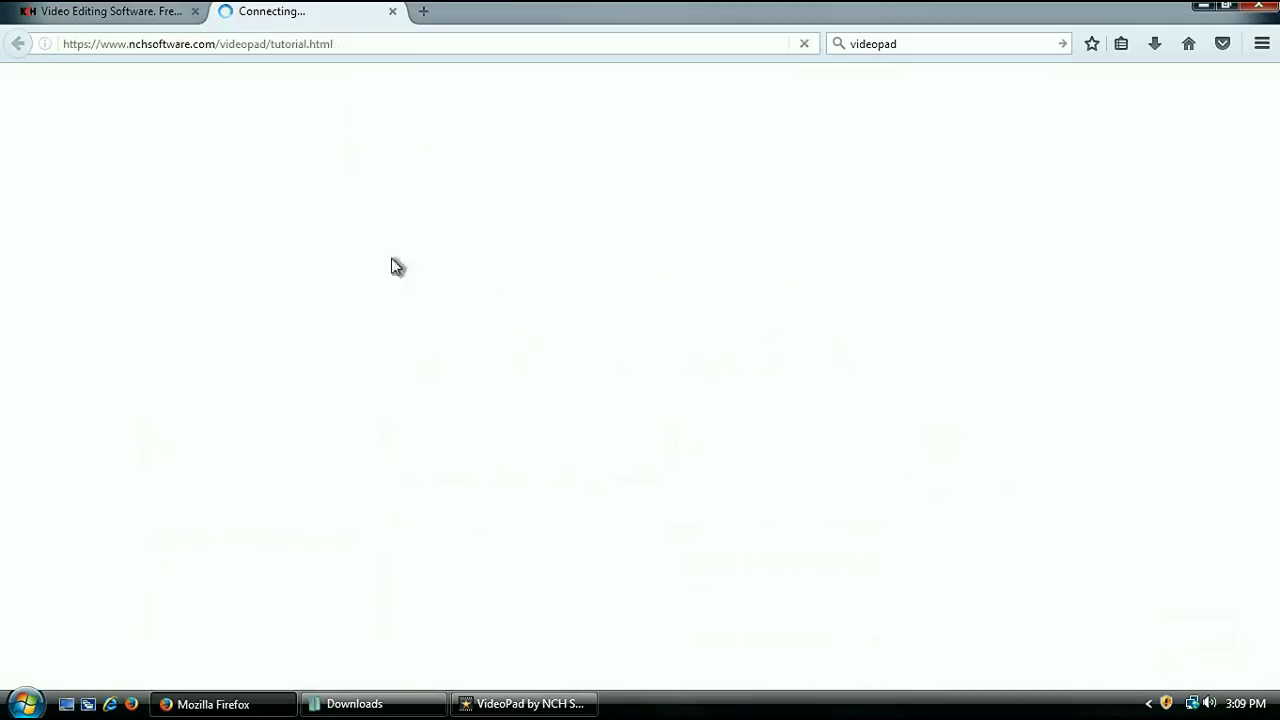
{"action": "left_click", "coordinate": [393, 11]}
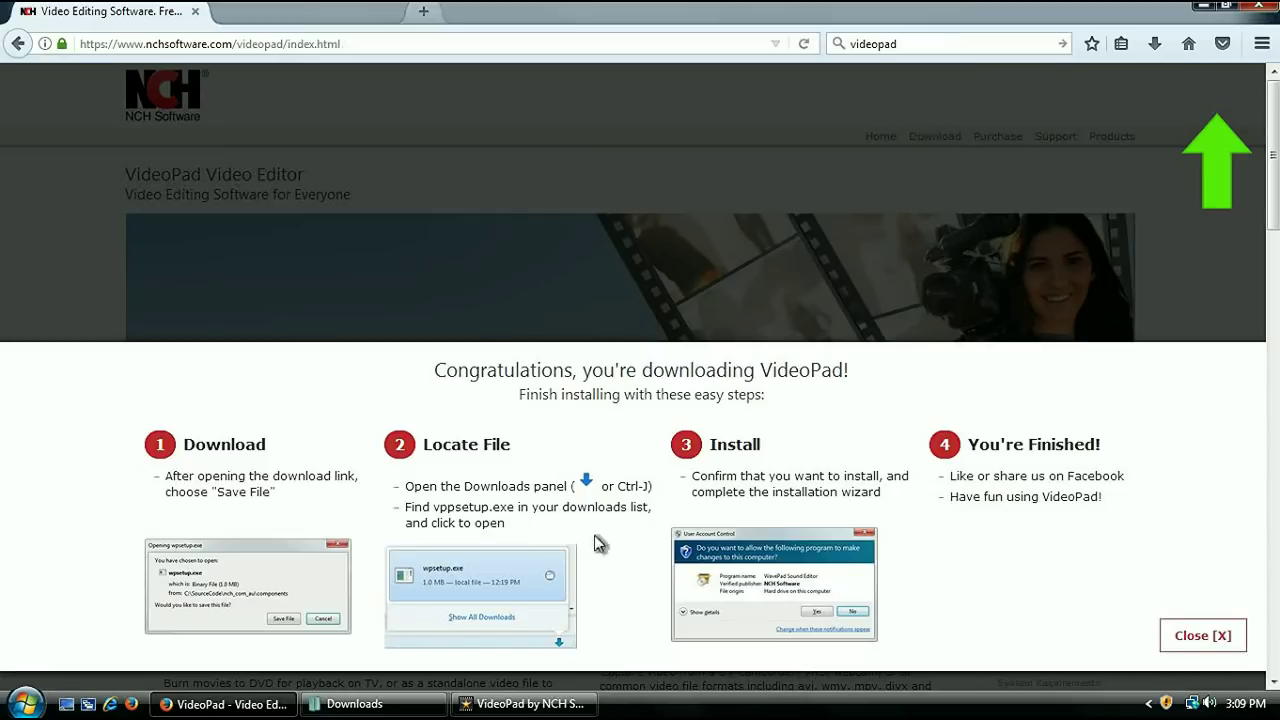
{"action": "left_click", "coordinate": [1203, 5]}
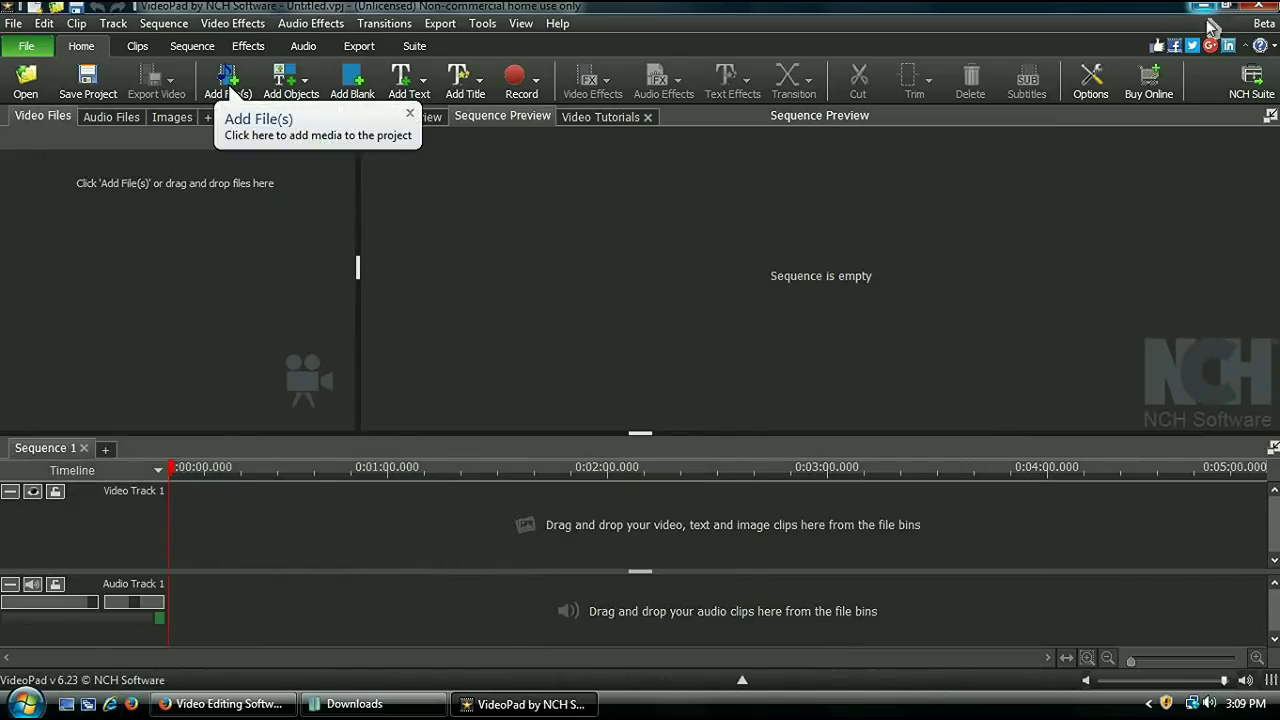
{"action": "left_click", "coordinate": [1260, 6]}
Switch to Firefox and download the 32-bit .exe of 7-Zip 18.05 from the 7-zip.org download page
{"action": "left_click", "coordinate": [225, 704]}
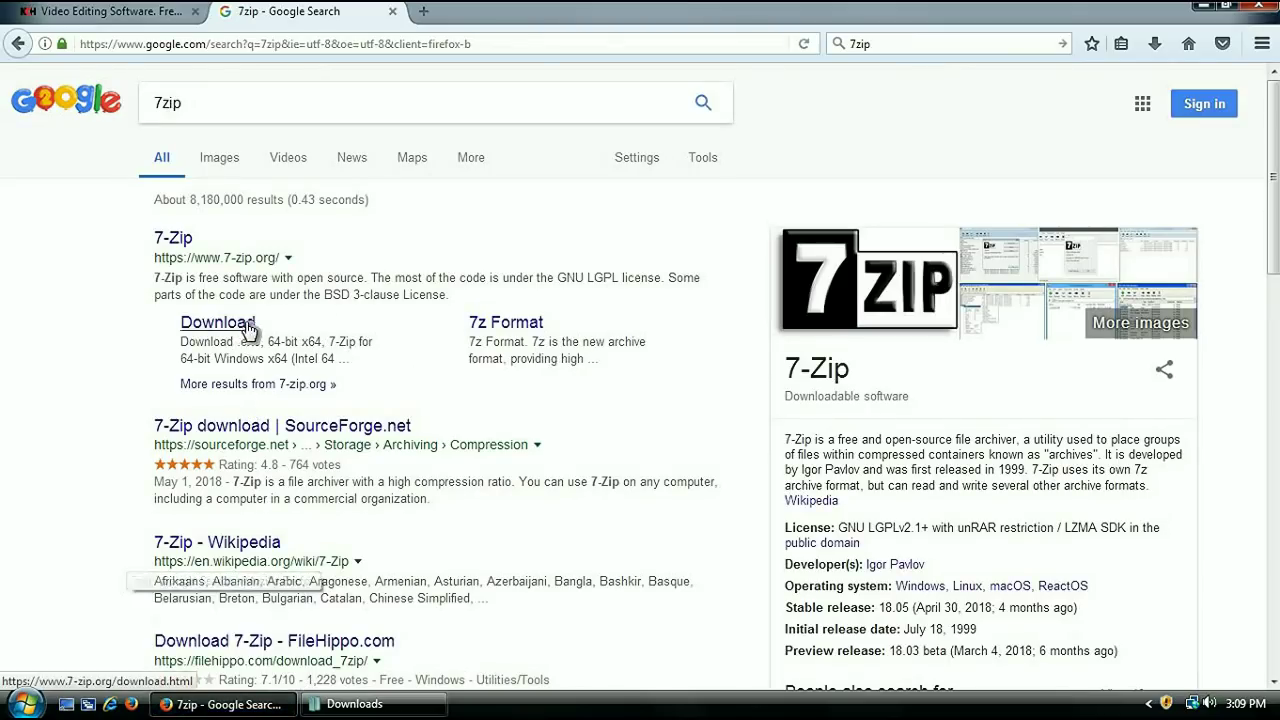
{"action": "left_click", "coordinate": [244, 330]}
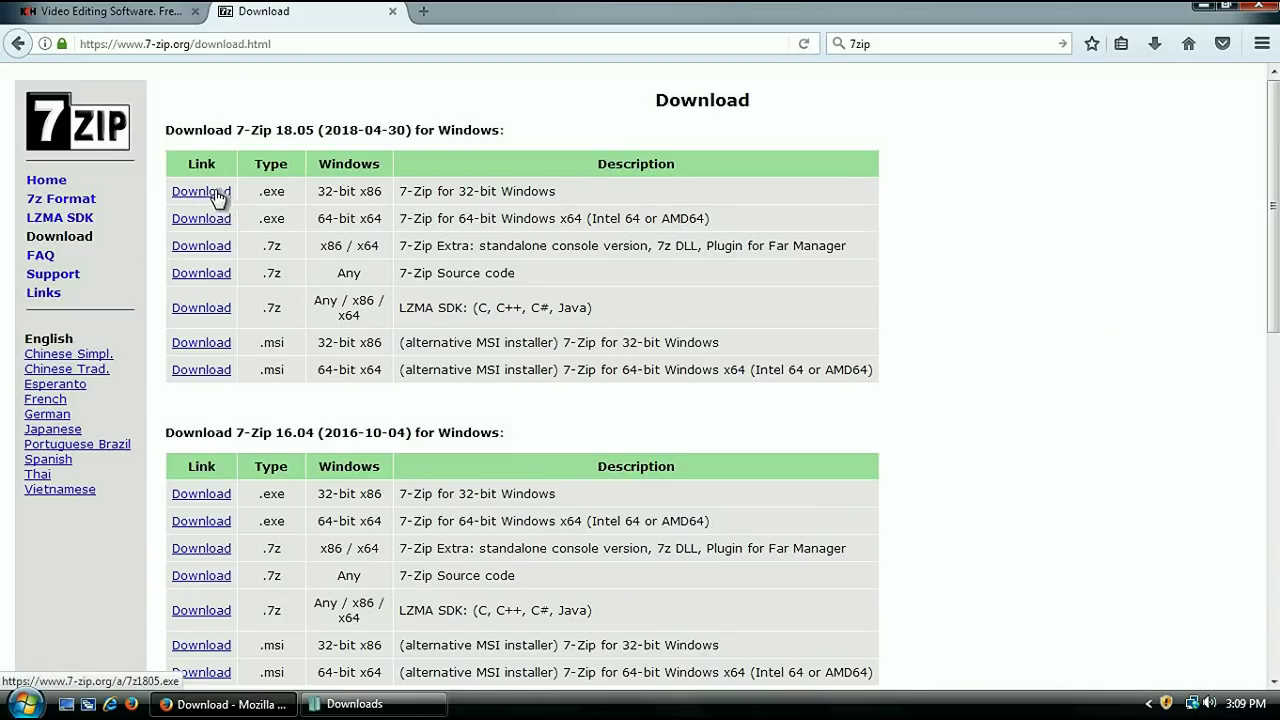
{"action": "left_click", "coordinate": [214, 192]}
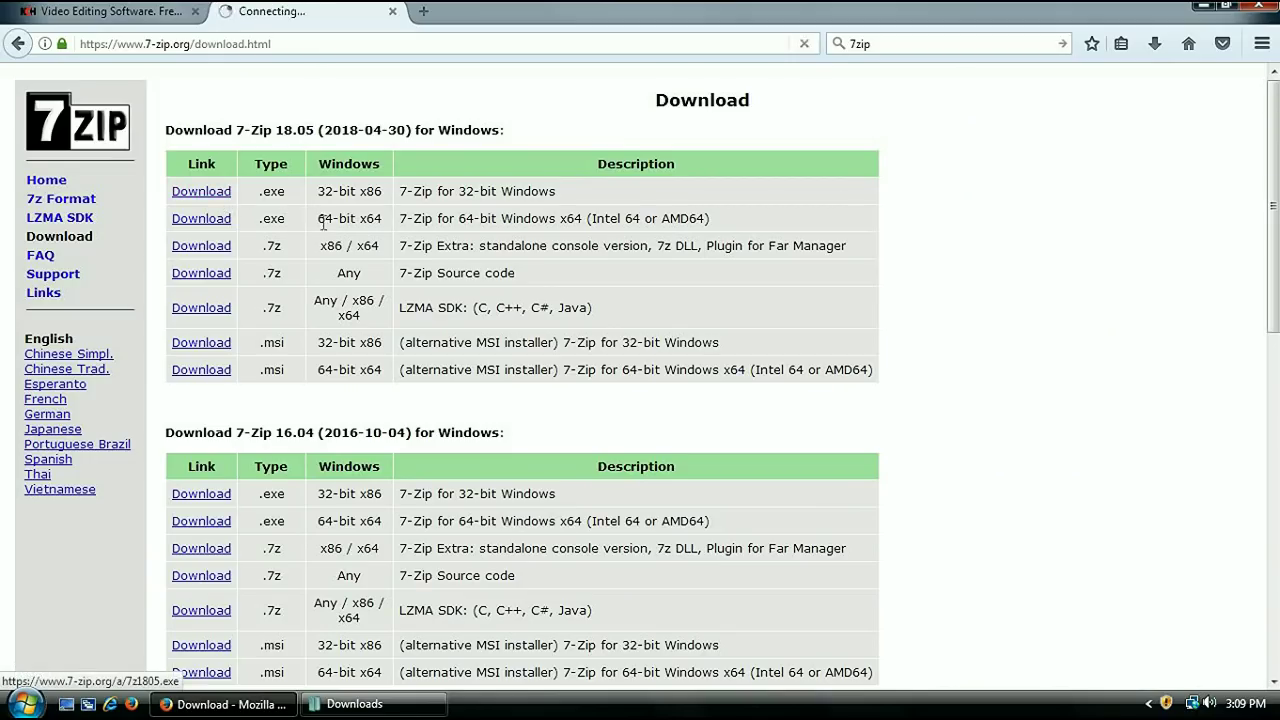
Install 7-Zip 18.05 into C:\Program Files\7-Zip\ from the downloaded 7z1805 file, and close the setup and the Downloads folder
{"action": "left_click", "coordinate": [1154, 44]}
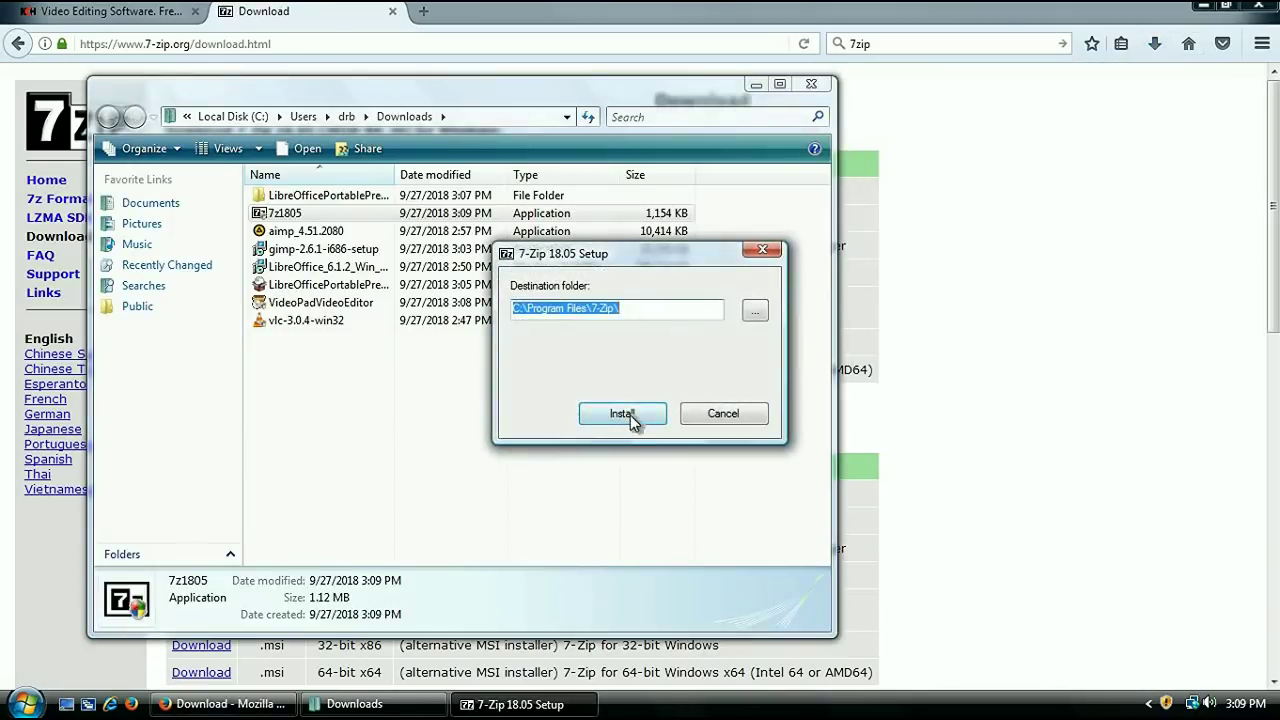
{"action": "left_click", "coordinate": [622, 413]}
{"action": "left_click", "coordinate": [622, 413]}
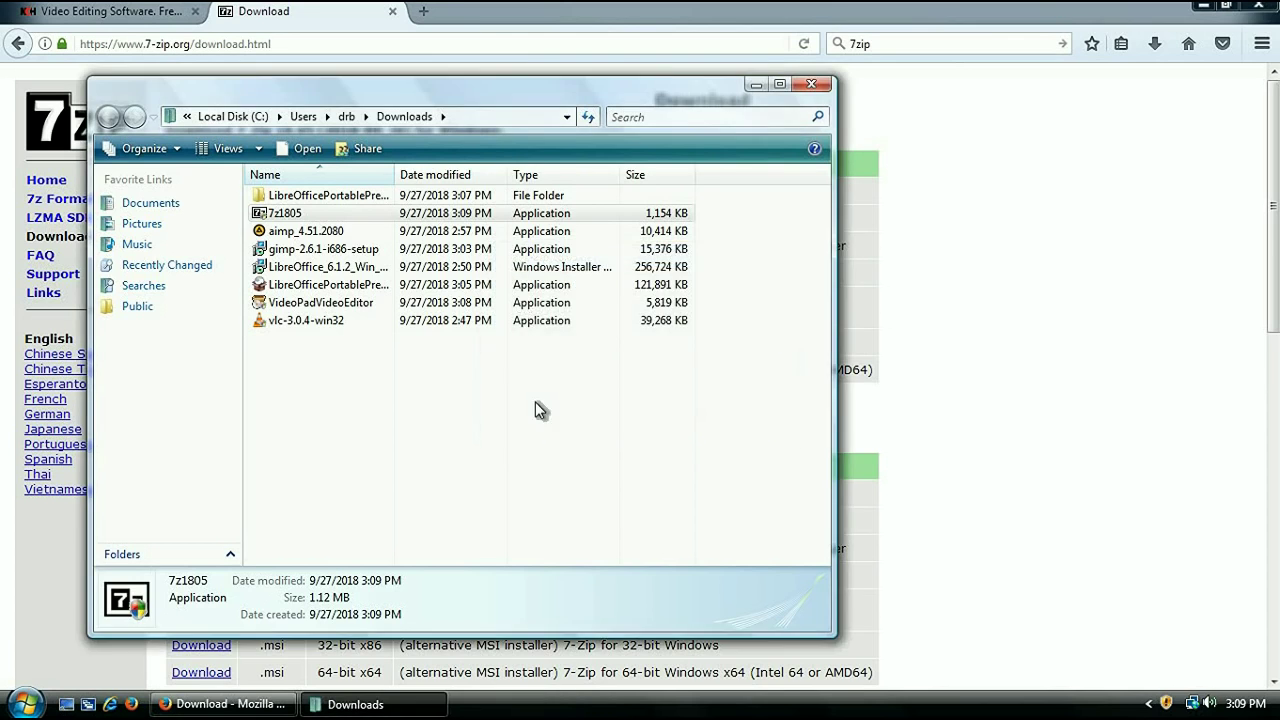
{"action": "left_click", "coordinate": [811, 84]}
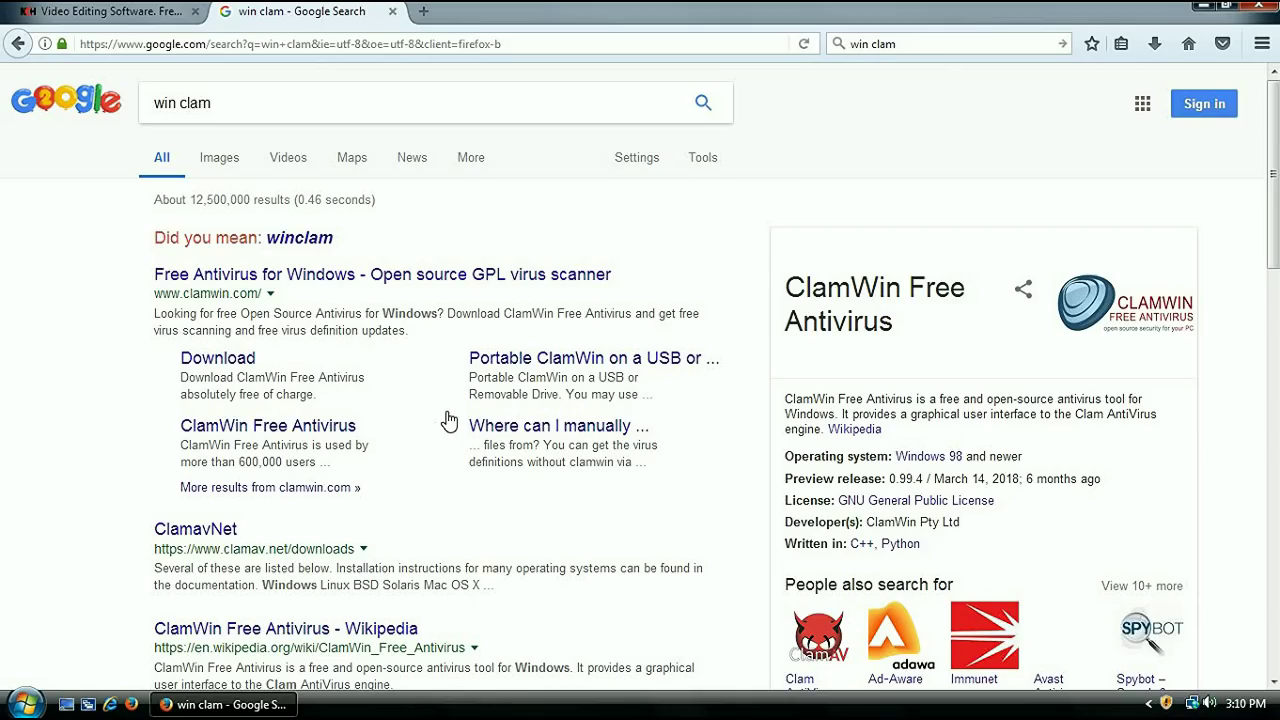
Open the ClamWin download page from the "win clam" search results and save clamwin-0.99.4-setup.exe from SourceForge
{"action": "left_click", "coordinate": [230, 360]}
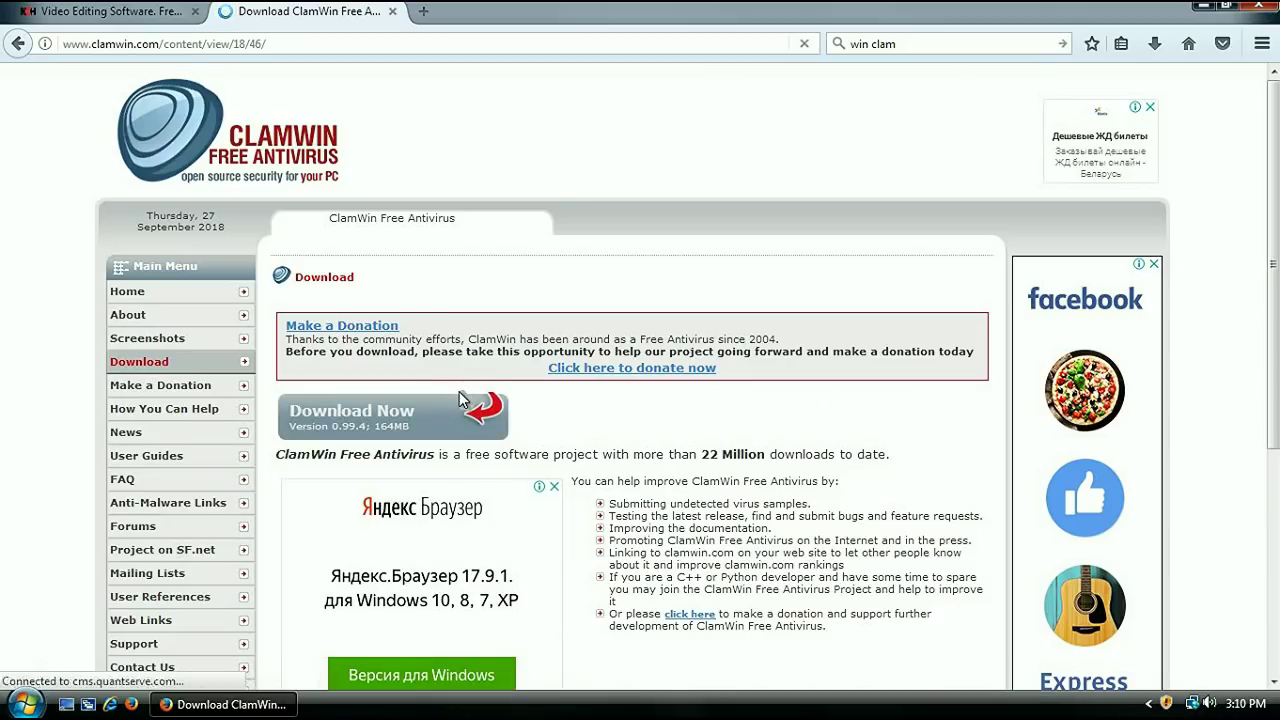
{"action": "left_click", "coordinate": [336, 414]}
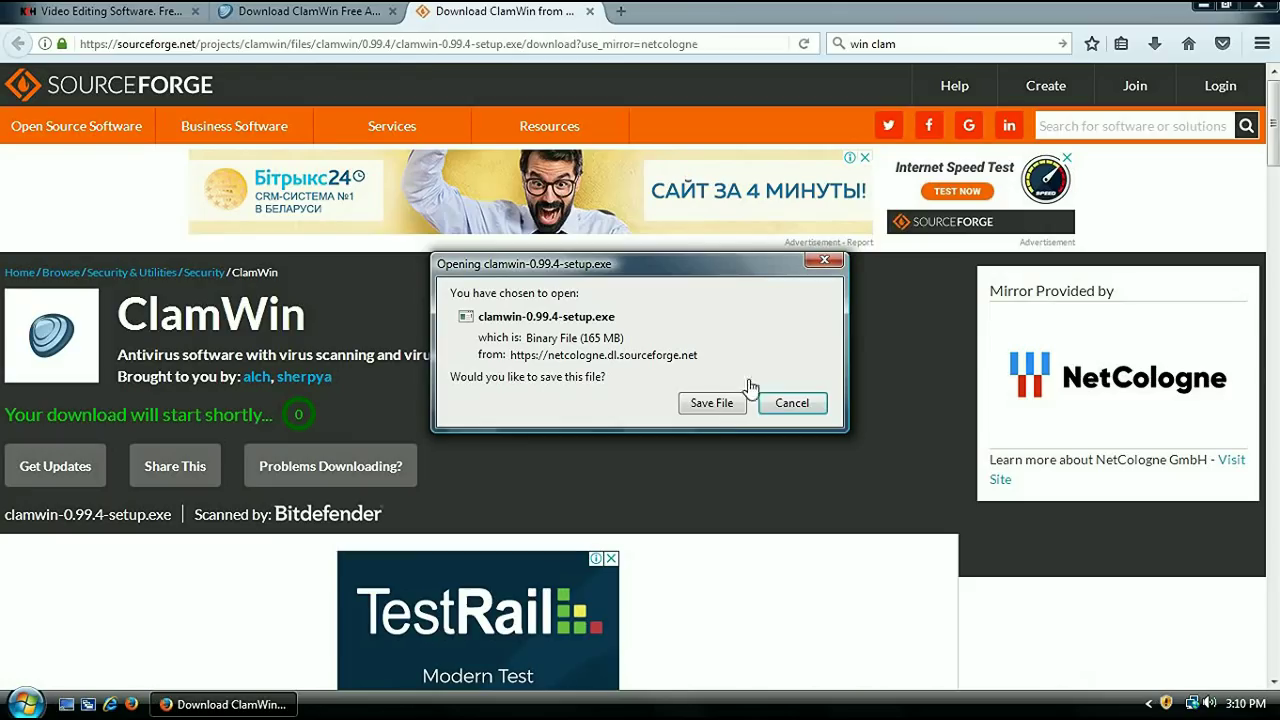
{"action": "left_click", "coordinate": [708, 403]}
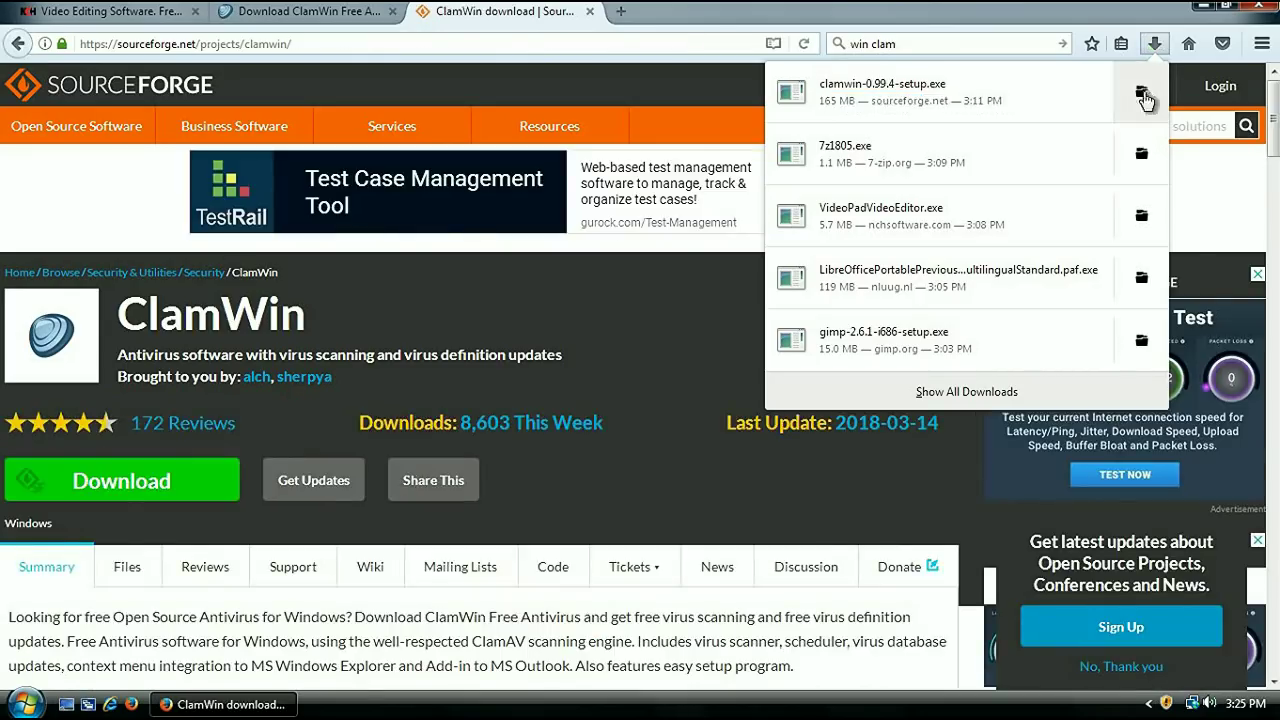
Show the downloaded clamwin-0.99.4-setup in the Downloads folder and run it
{"action": "left_click", "coordinate": [1141, 91]}
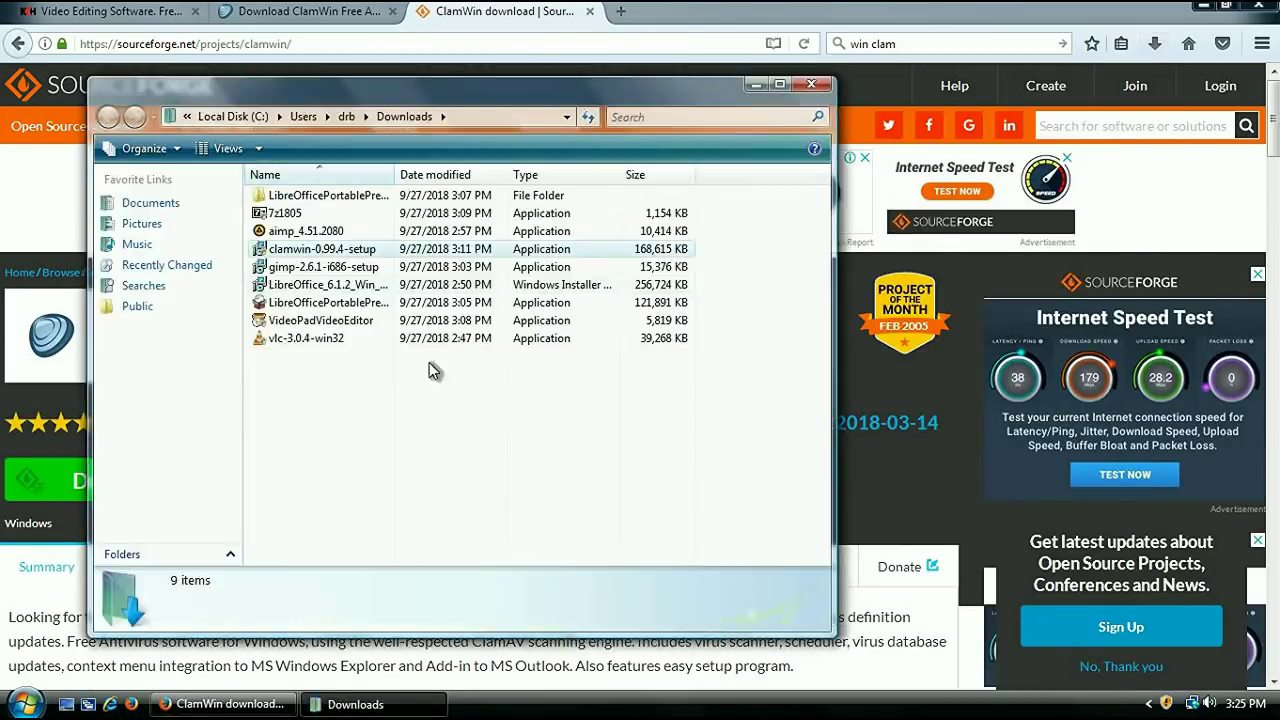
{"action": "left_click", "coordinate": [312, 249]}
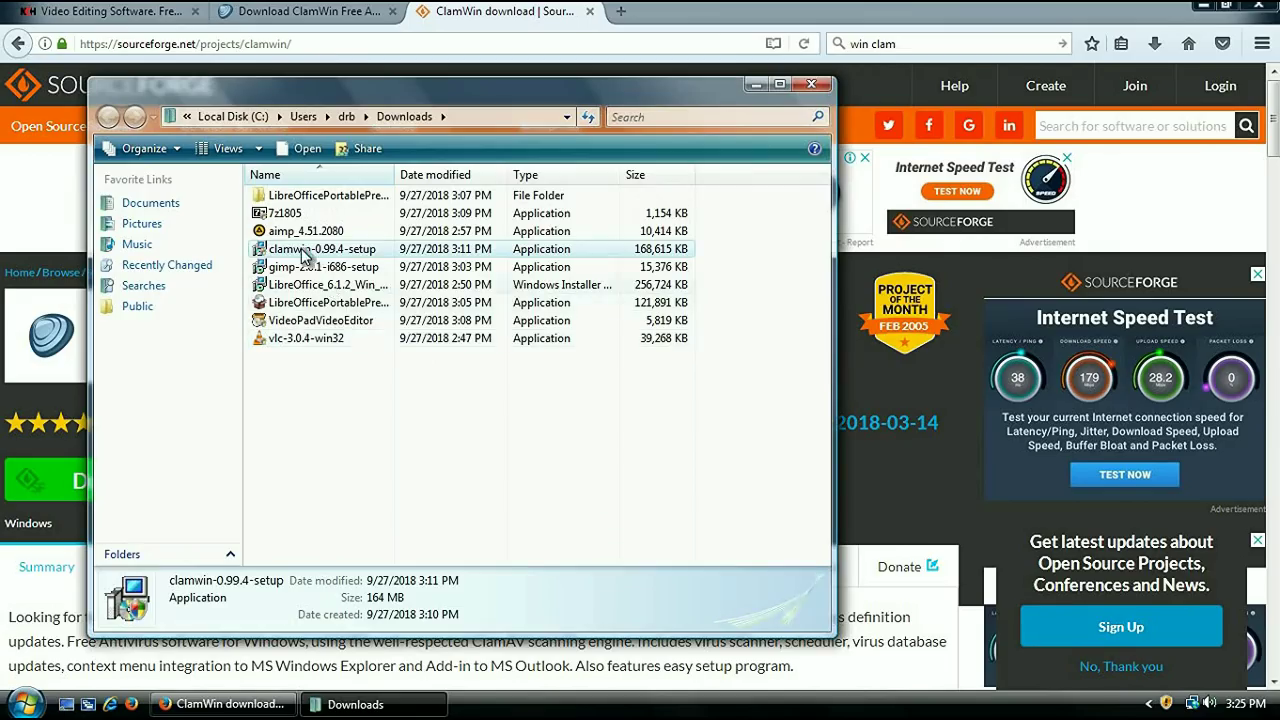
{"action": "right_click", "coordinate": [308, 251]}
{"action": "left_click", "coordinate": [357, 284]}
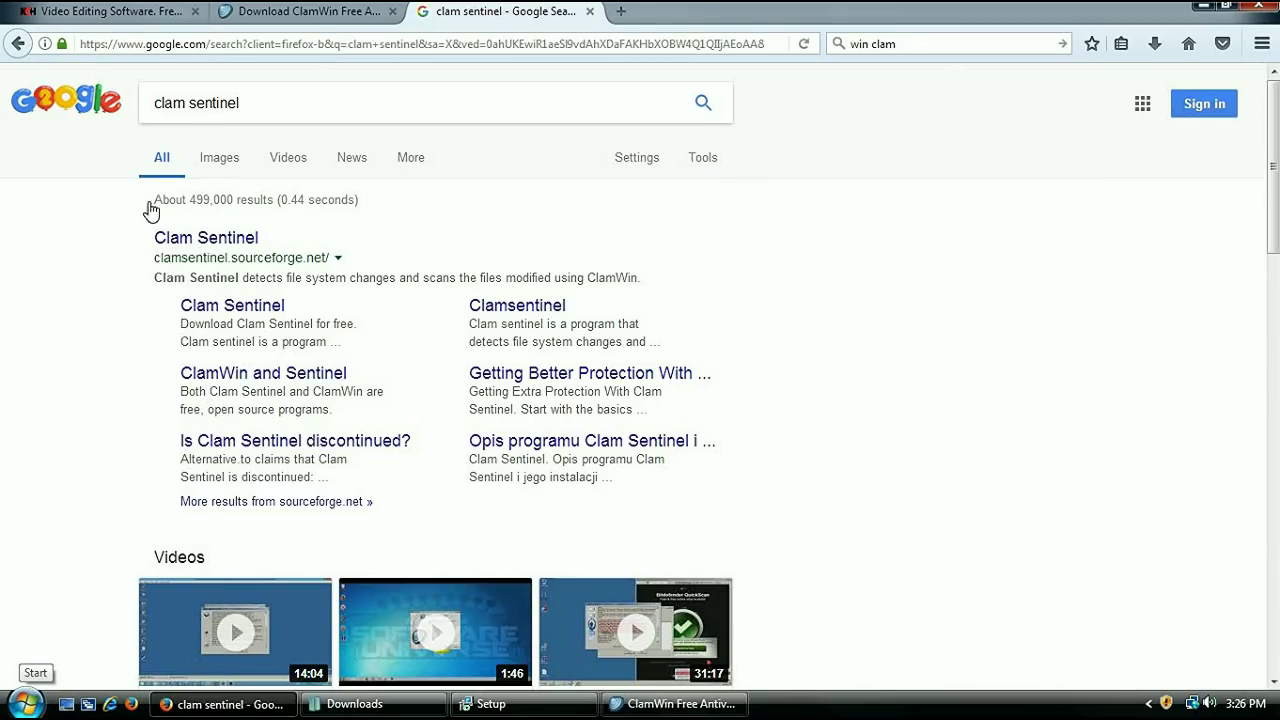
Download Clam Sentinel 1.22 as the EXE with installation from its website, and start its setup in English
{"action": "left_click", "coordinate": [205, 240]}
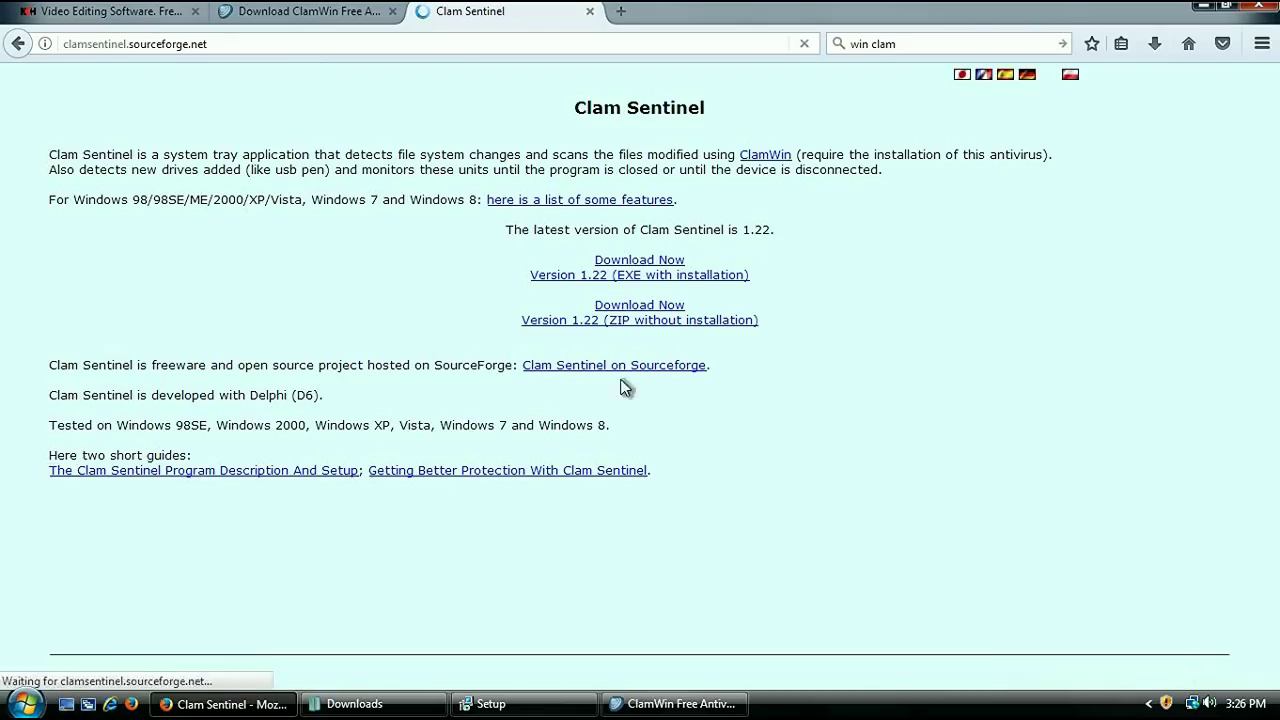
{"action": "left_click", "coordinate": [680, 260]}
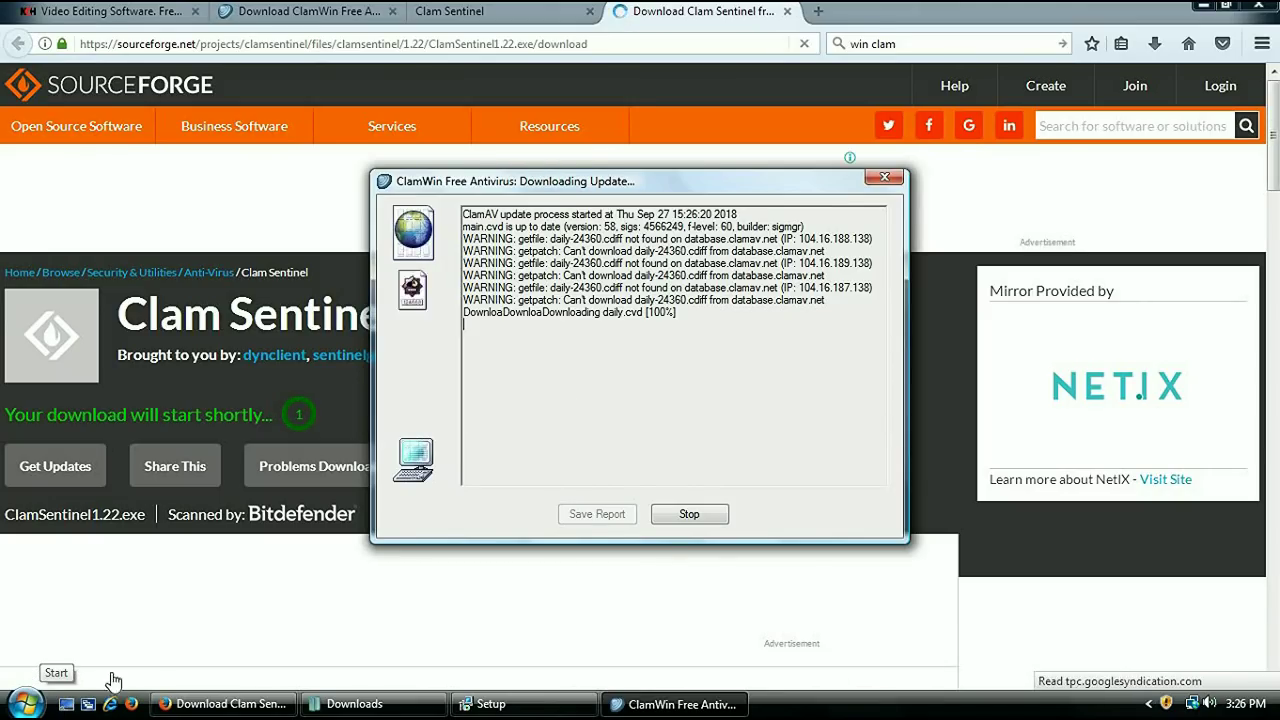
{"action": "left_click", "coordinate": [681, 374]}
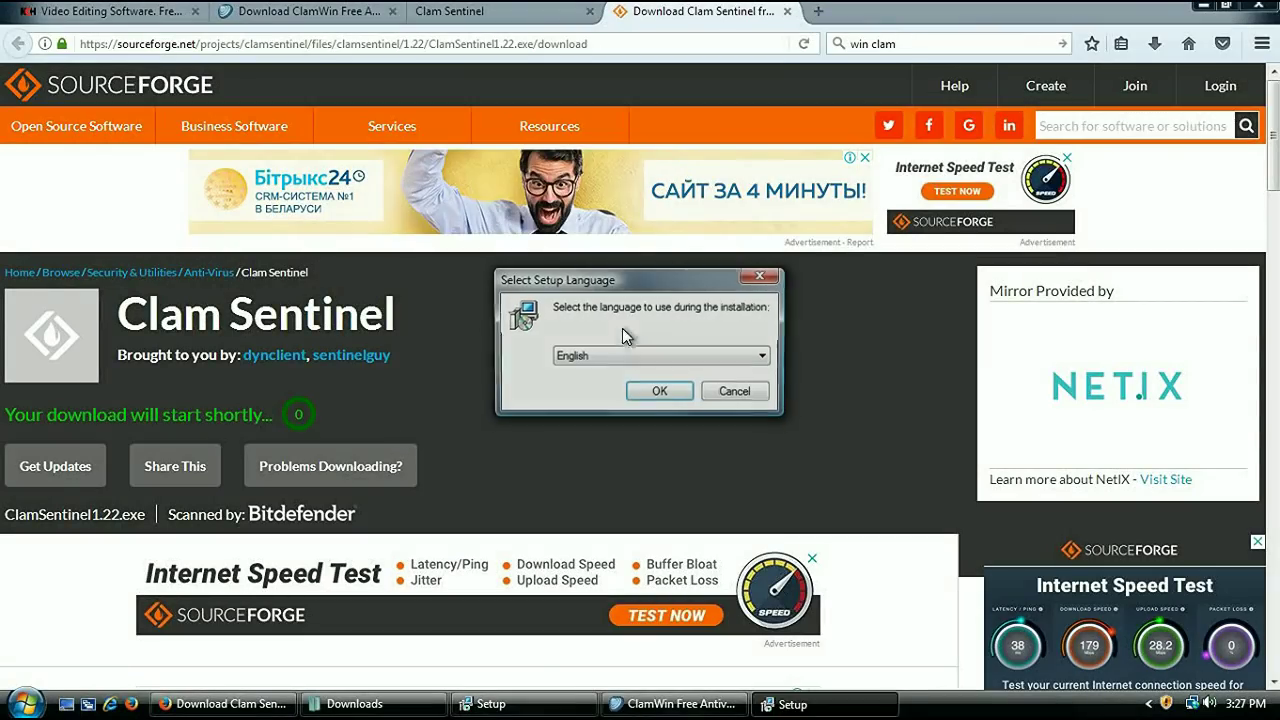
{"action": "left_click", "coordinate": [653, 396]}
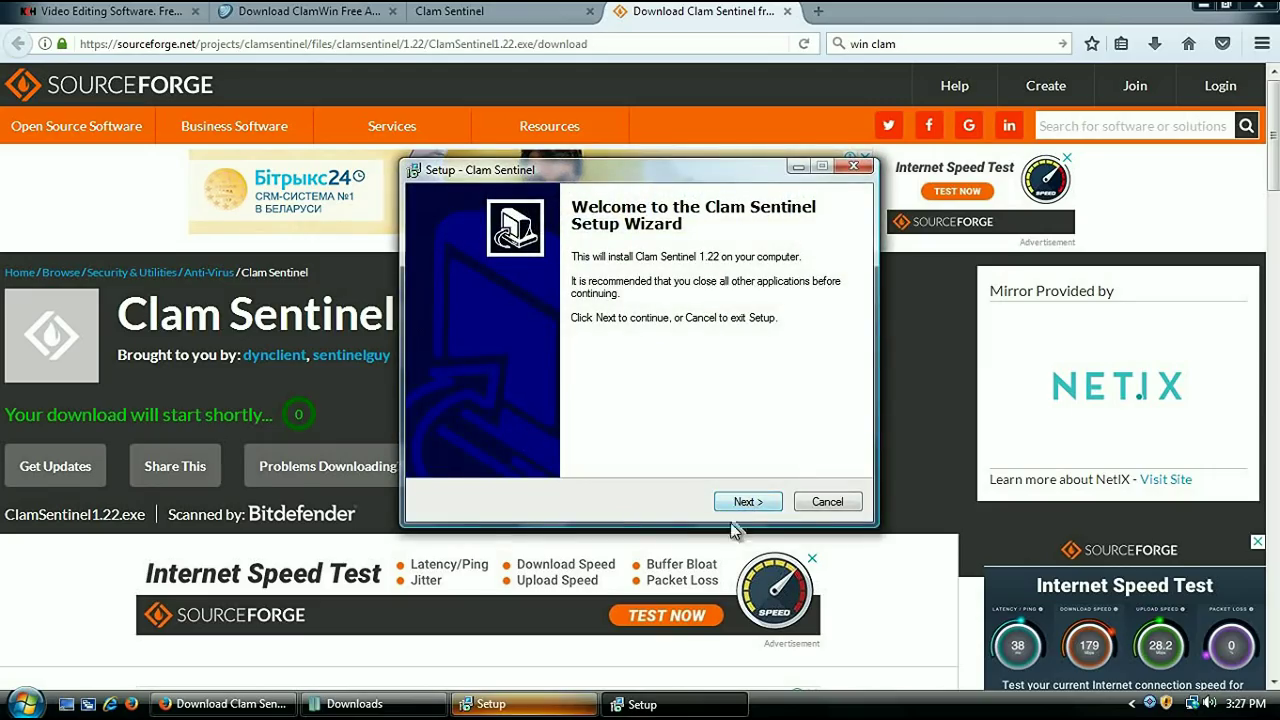
Accept the license agreement in the Clam Sentinel 1.22 setup and continue through the installation
{"action": "left_click", "coordinate": [744, 508]}
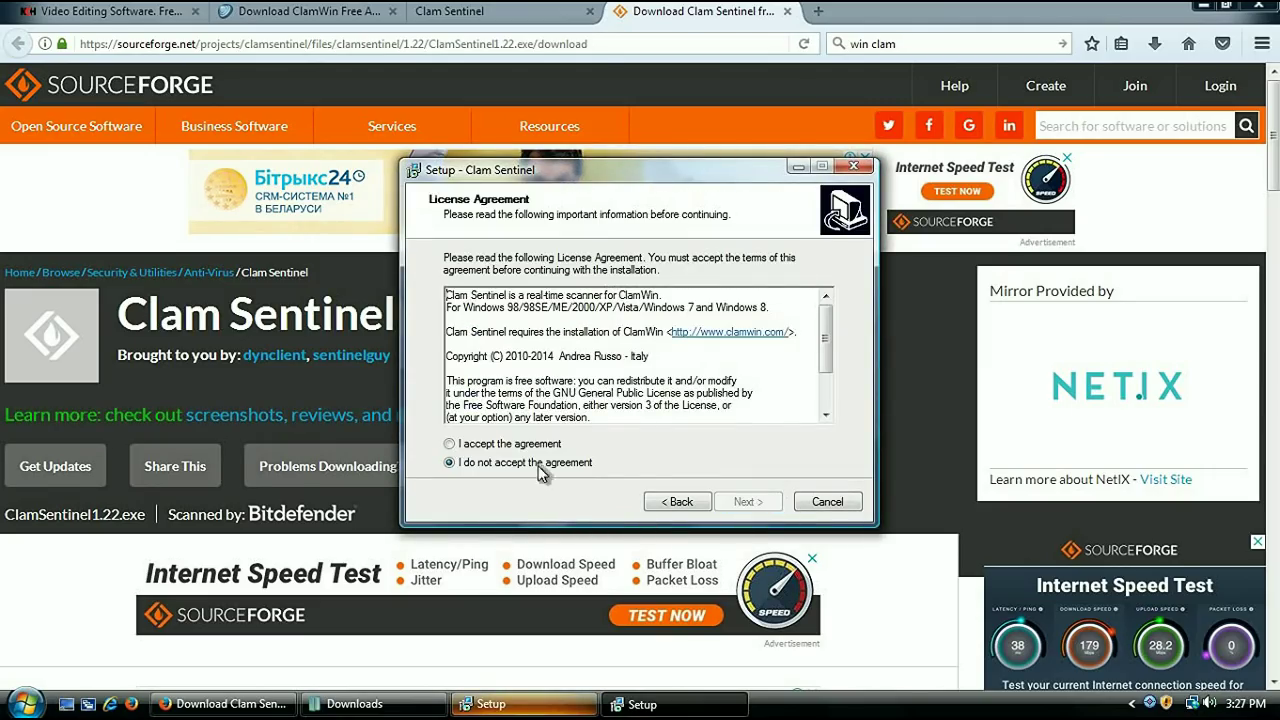
{"action": "left_click", "coordinate": [449, 443]}
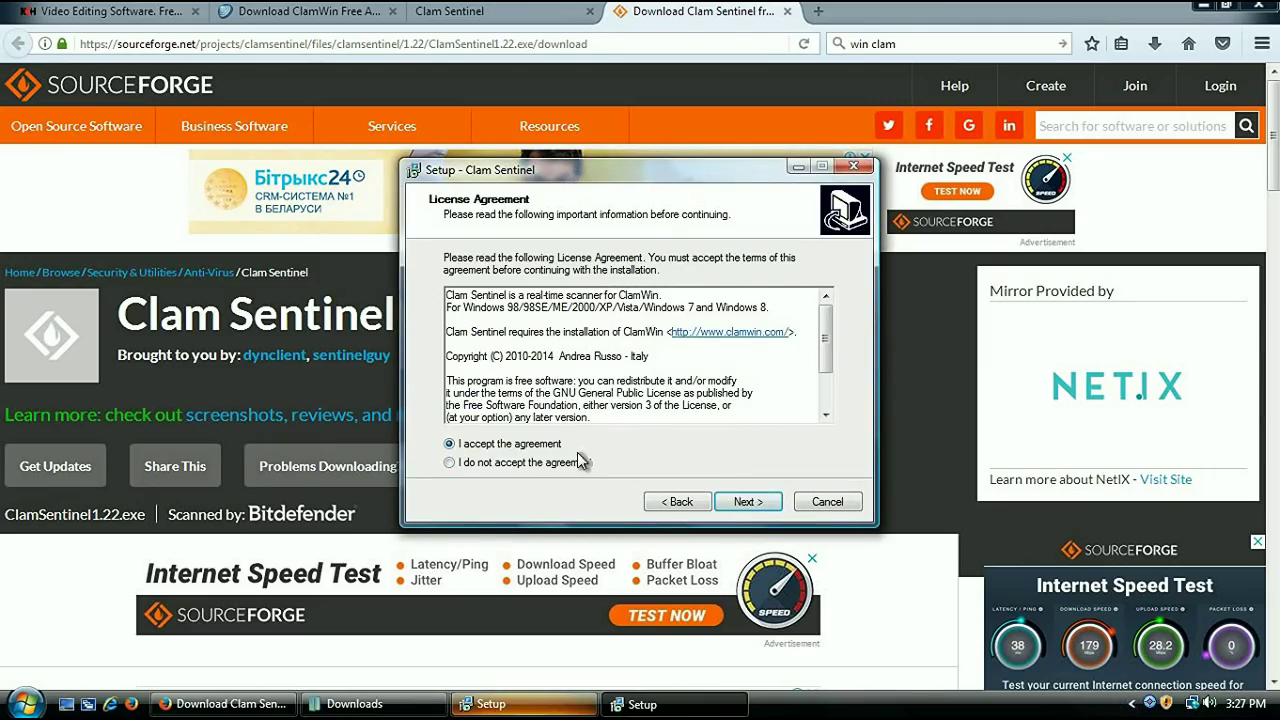
{"action": "left_click", "coordinate": [748, 502]}
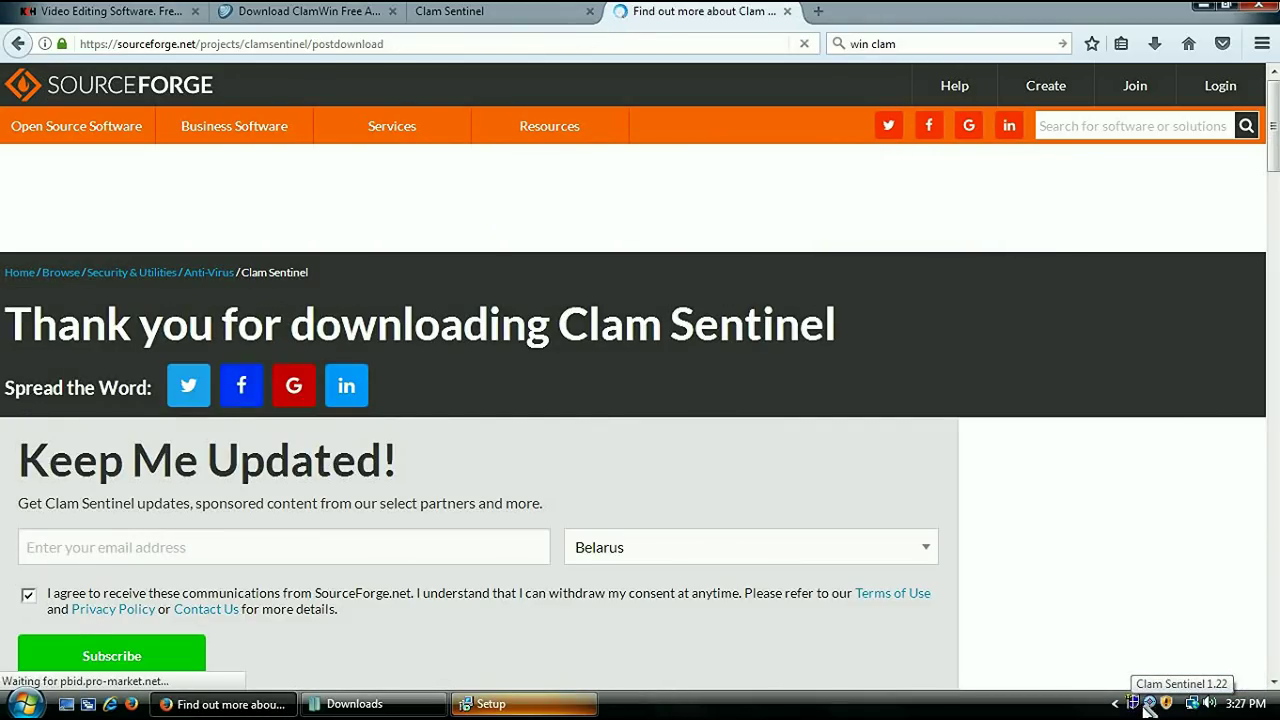
{"action": "key", "text": "super+d"}
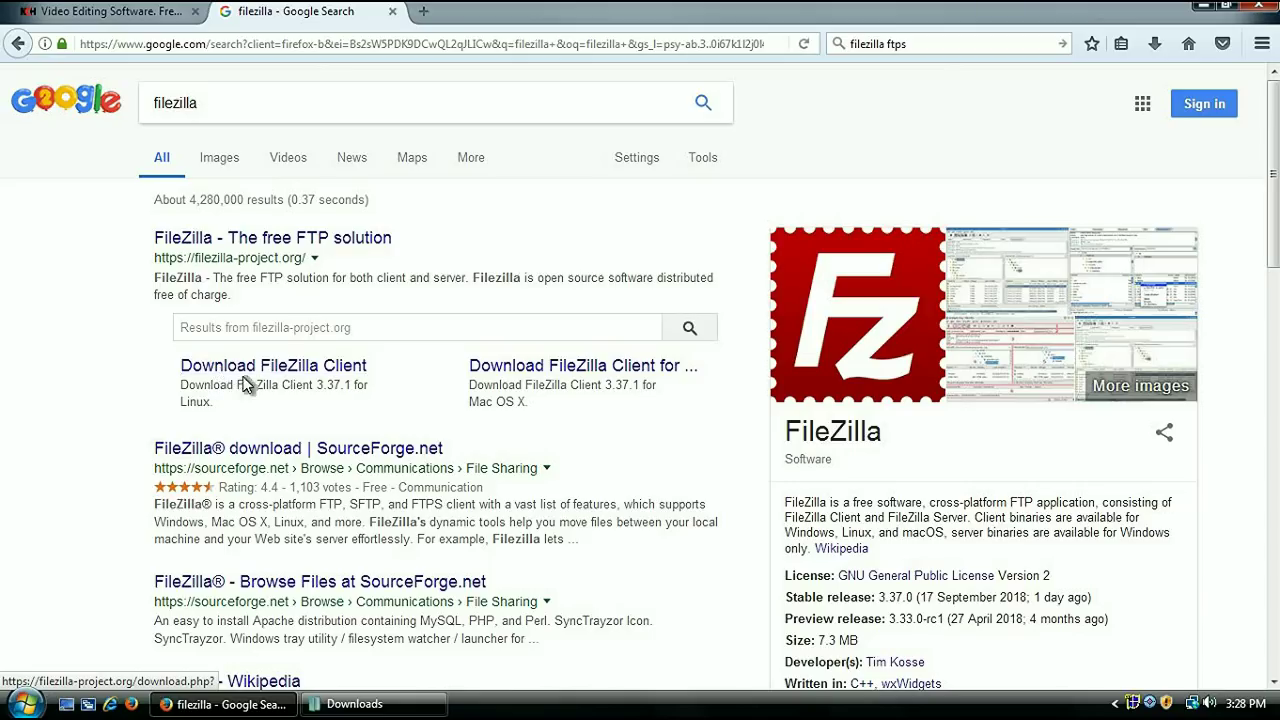
Open the FileZilla website from the "filezilla" search results, check the FileZilla Server download page and return to the overview
{"action": "left_click", "coordinate": [240, 240]}
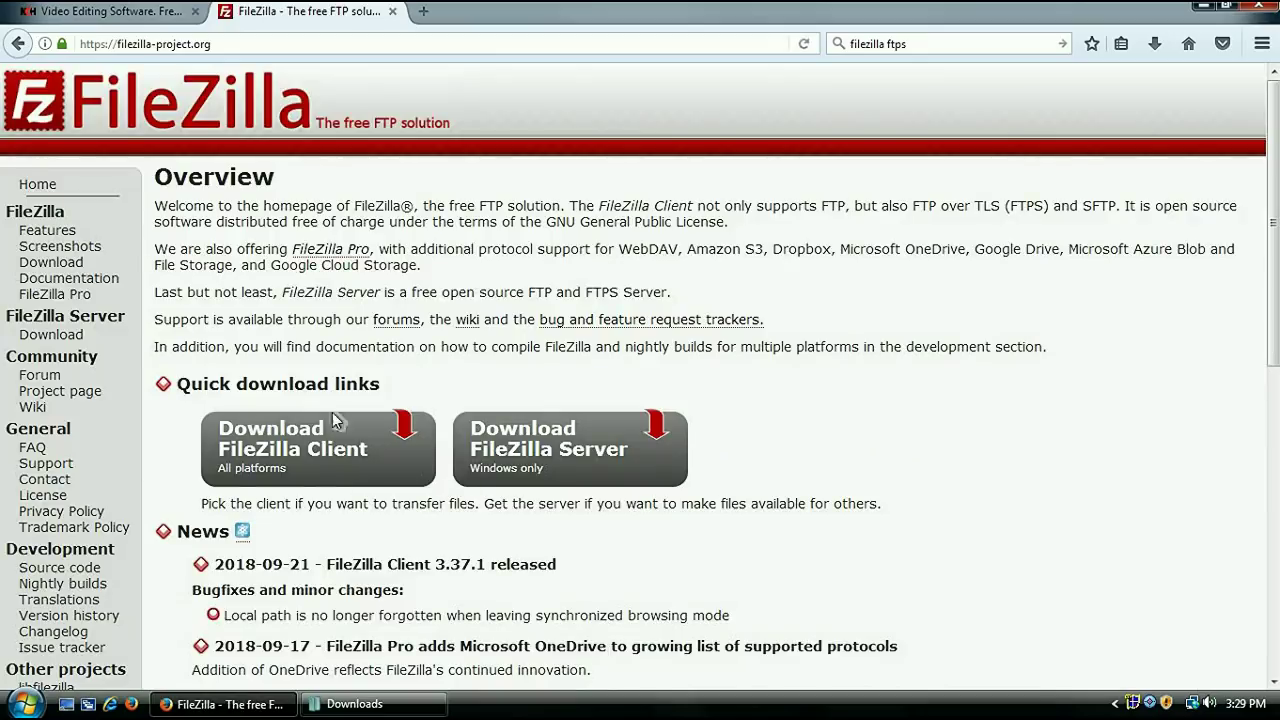
{"action": "left_click", "coordinate": [51, 334]}
{"action": "left_click", "coordinate": [18, 44]}
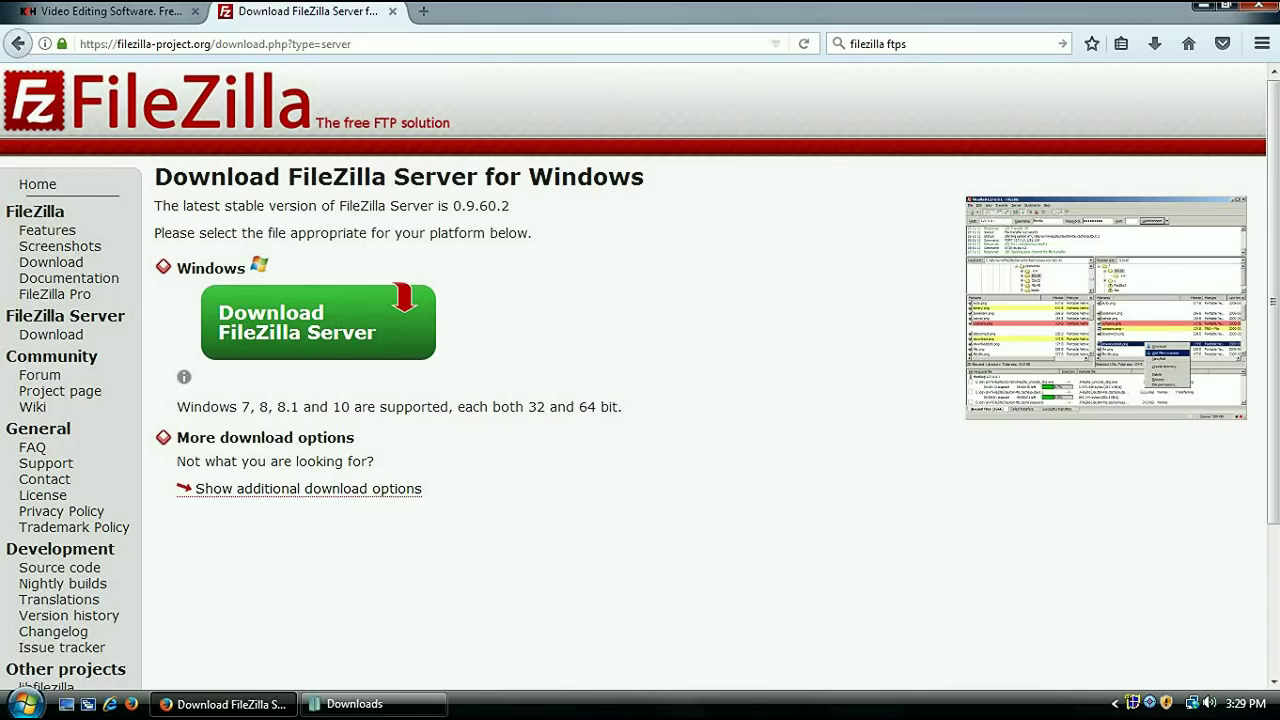
Show the downloaded FileZilla_3.37.1_win32-setup_bundled.exe in the Downloads folder and try to run it
{"action": "left_click", "coordinate": [1154, 44]}
{"action": "left_click", "coordinate": [1146, 94]}
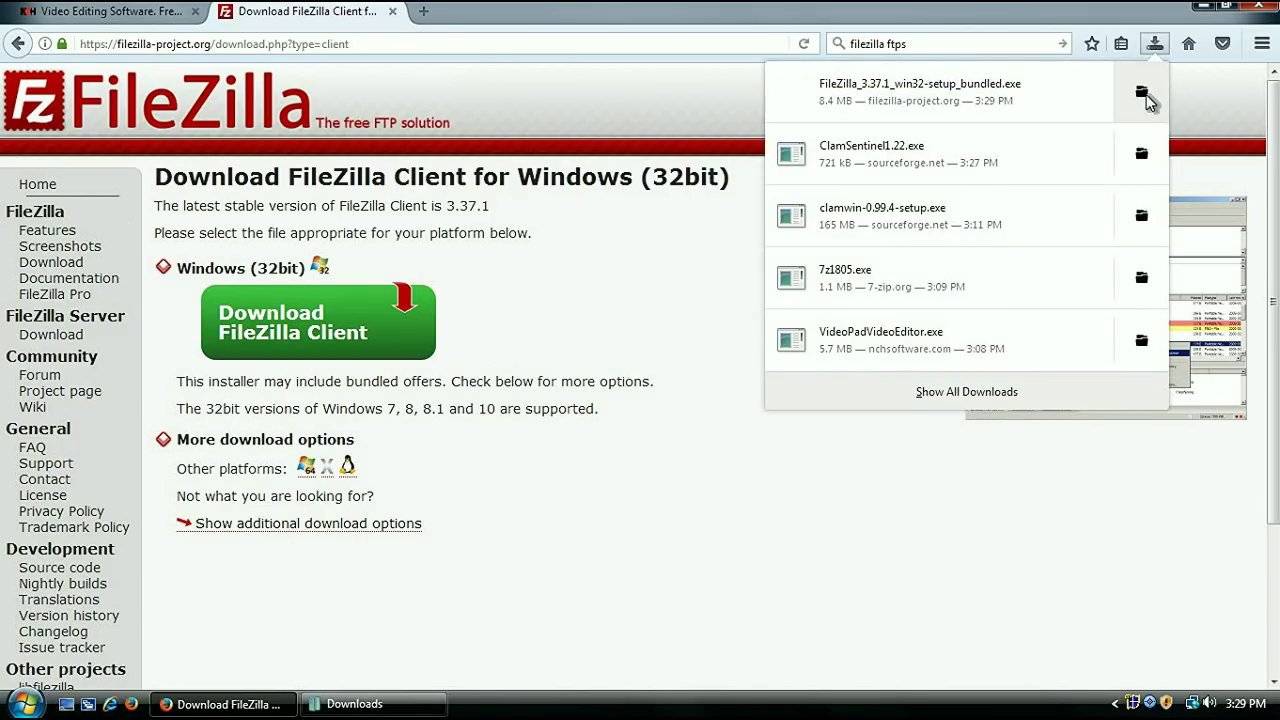
{"action": "left_click", "coordinate": [1141, 92]}
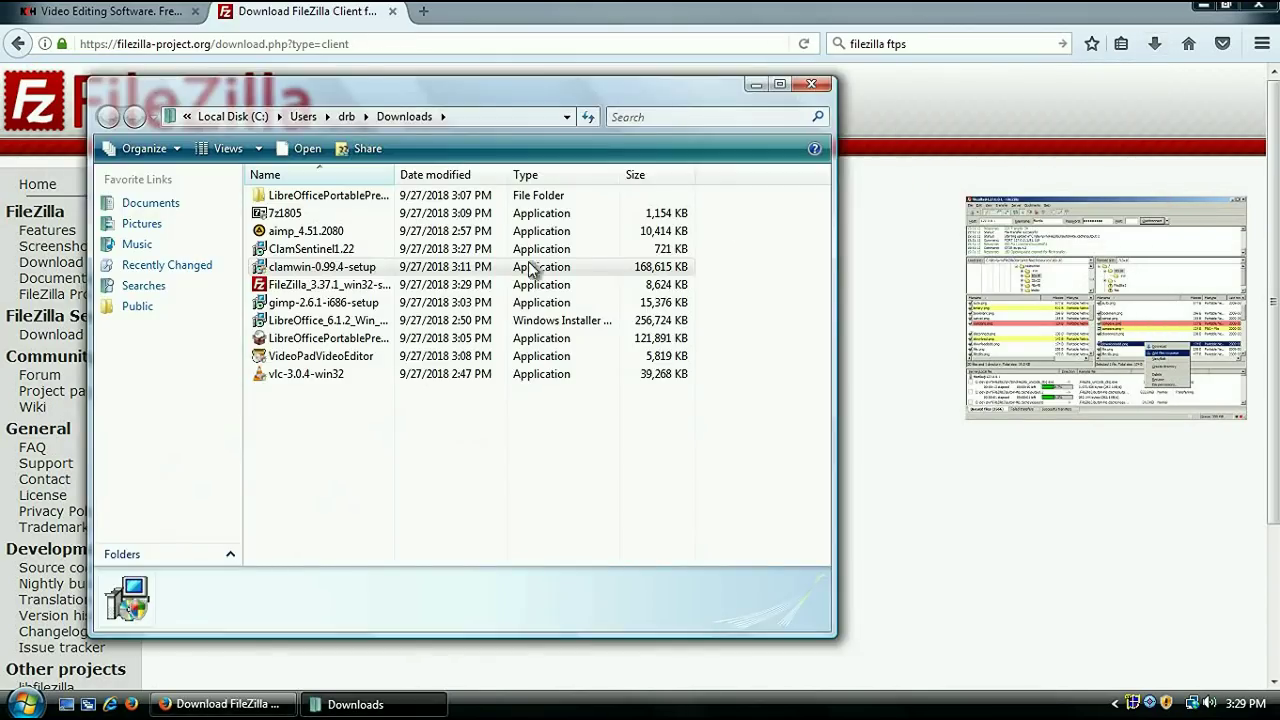
{"action": "double_click", "coordinate": [310, 285]}
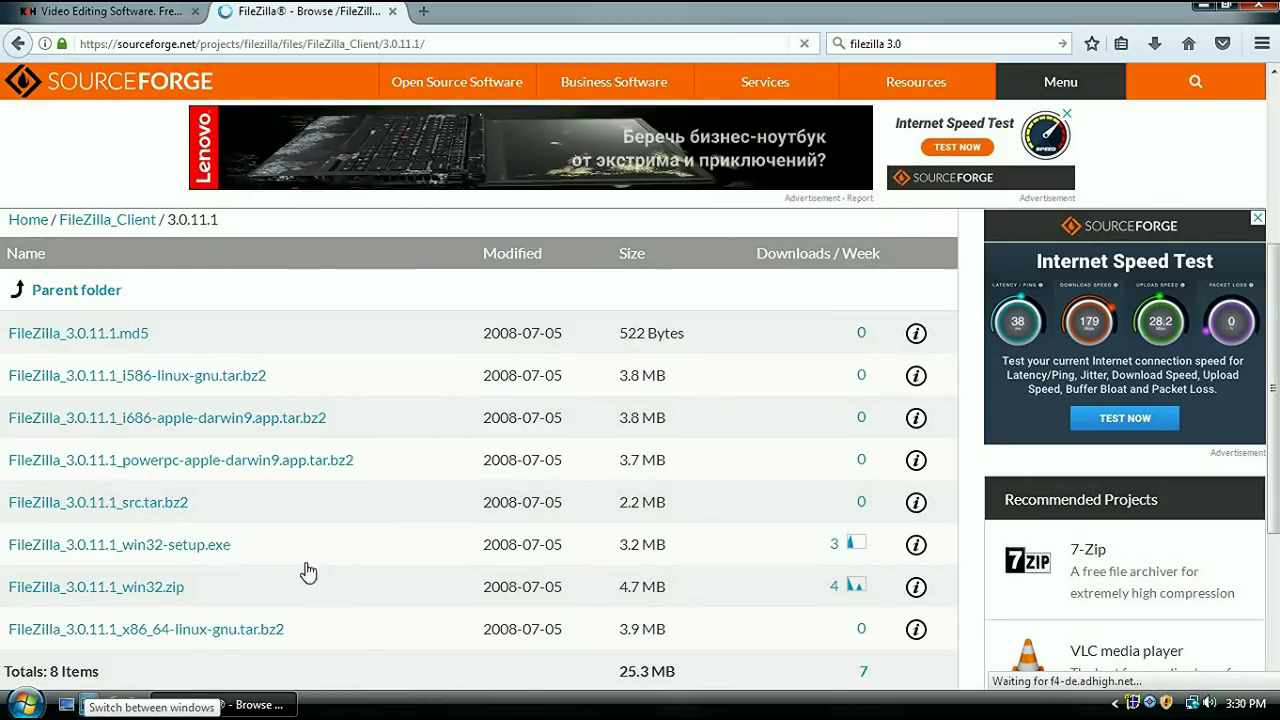
Download FileZilla_3.0.11.1_win32-setup.exe from the SourceForge file list, show it in the Downloads folder and run it
{"action": "left_click", "coordinate": [199, 548]}
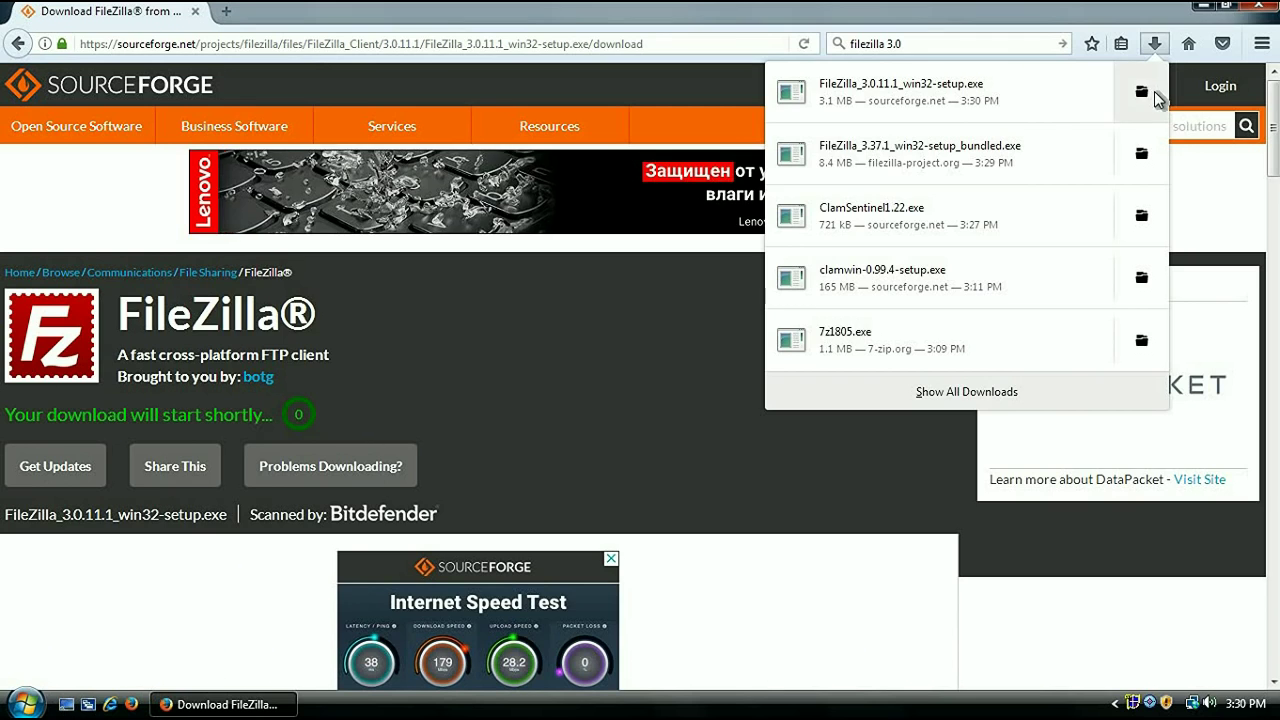
{"action": "left_click", "coordinate": [1141, 91]}
{"action": "right_click", "coordinate": [335, 288]}
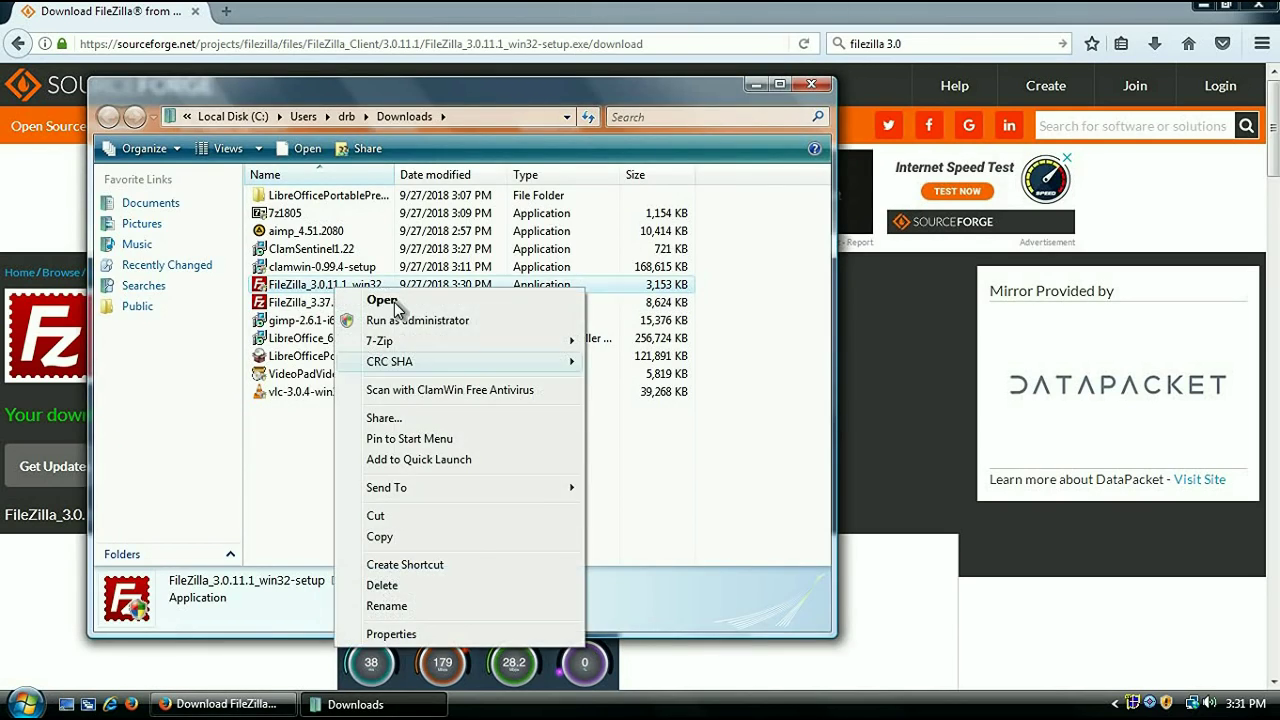
{"action": "left_click", "coordinate": [416, 308]}
{"action": "left_click", "coordinate": [689, 369]}
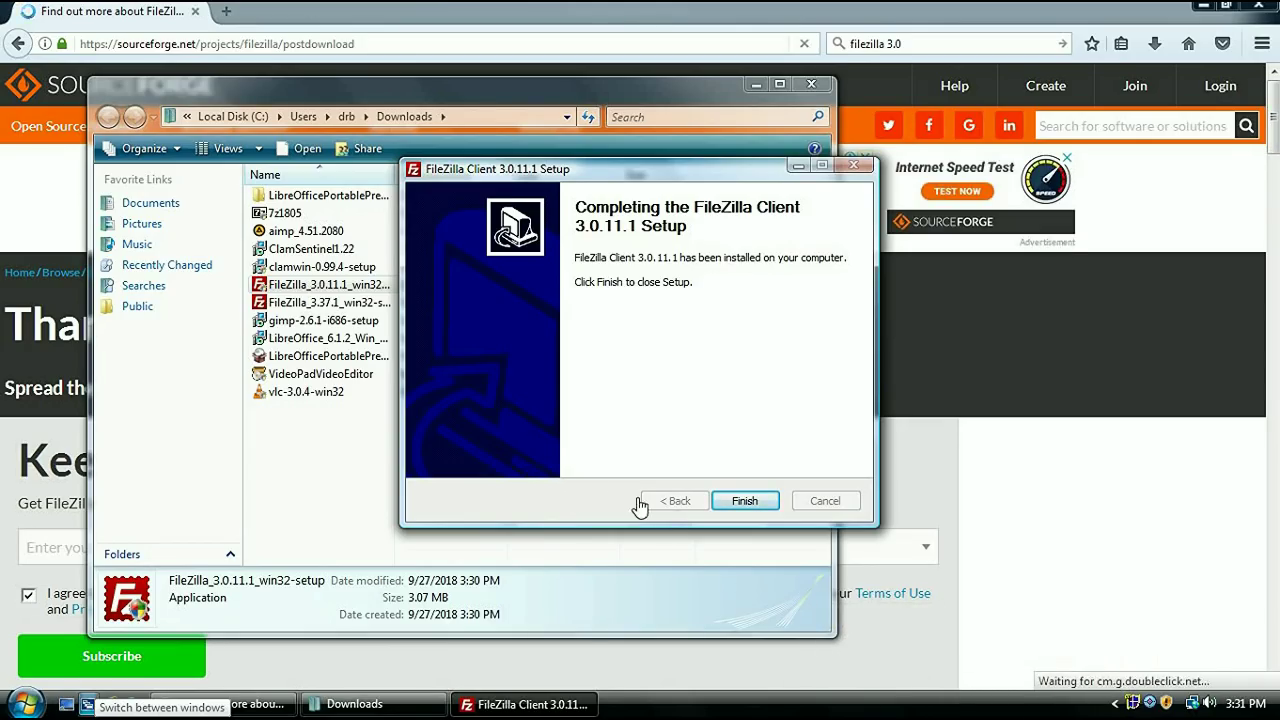
Finish the FileZilla Client 3.0.11.1 setup and minimize the Downloads folder and the browser
{"action": "left_click", "coordinate": [757, 503]}
{"action": "left_click", "coordinate": [756, 84]}
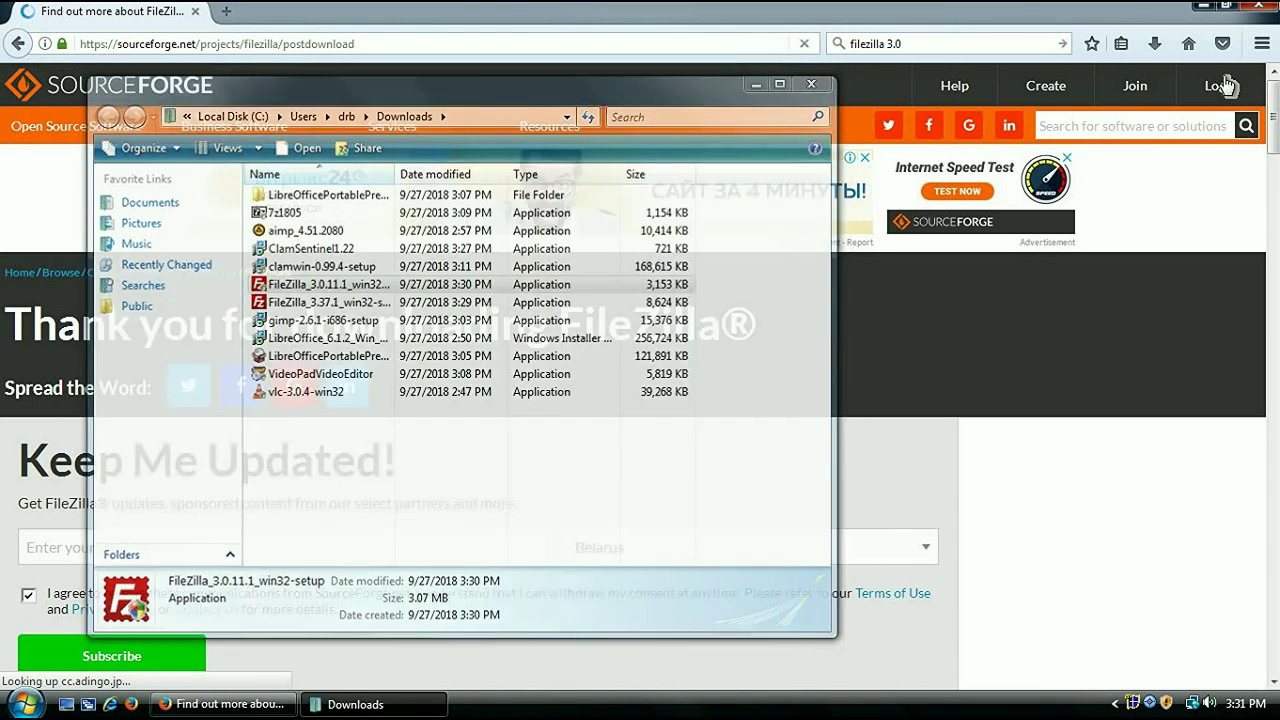
{"action": "left_click", "coordinate": [1208, 8]}
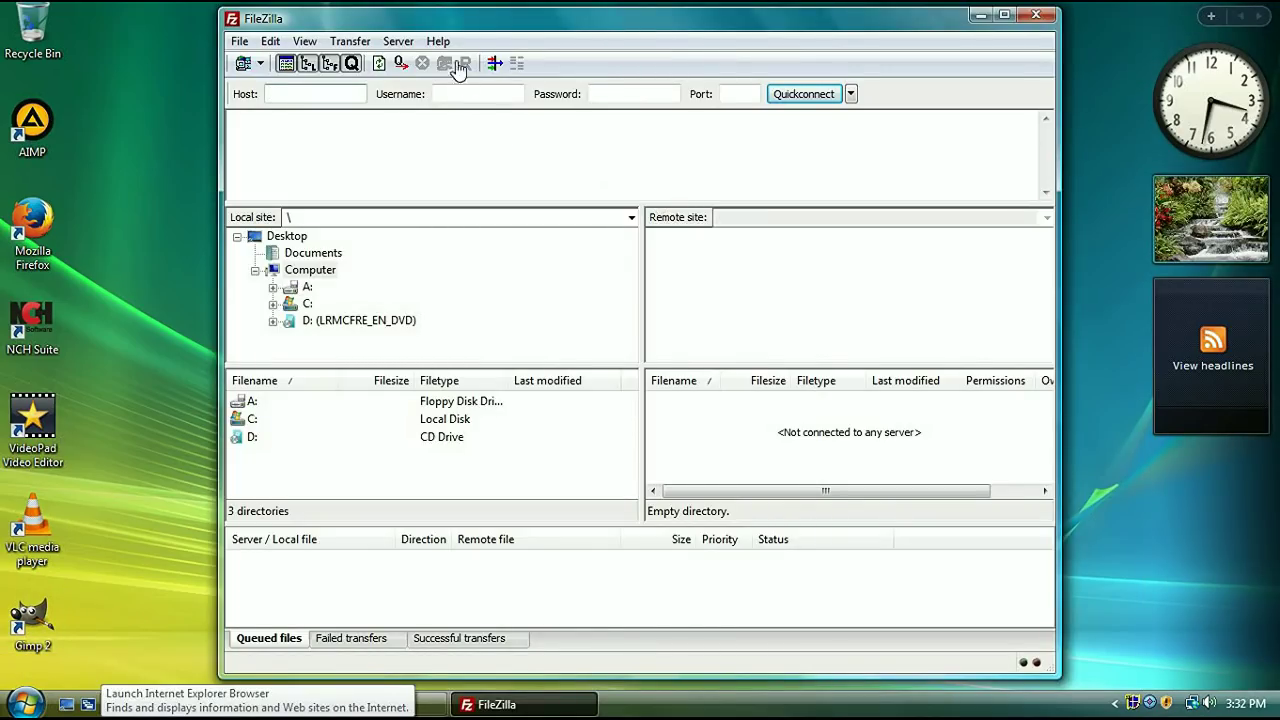
Look up the program information in FileZilla's help
{"action": "left_click", "coordinate": [440, 41]}
{"action": "left_click", "coordinate": [528, 146]}
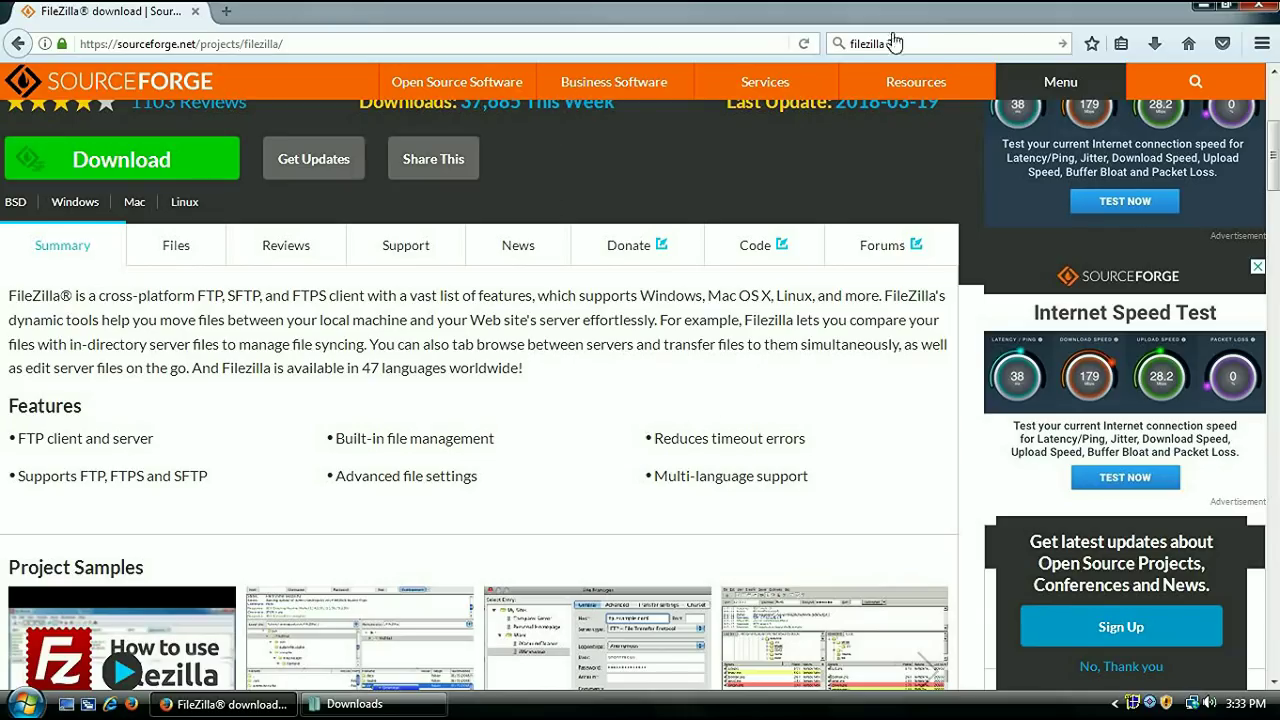
Replace the browser's search text with "adblock" and install the Adblock Plus add-on from its Mozilla add-ons page
{"action": "left_click", "coordinate": [849, 42]}
{"action": "left_click", "coordinate": [838, 44]}
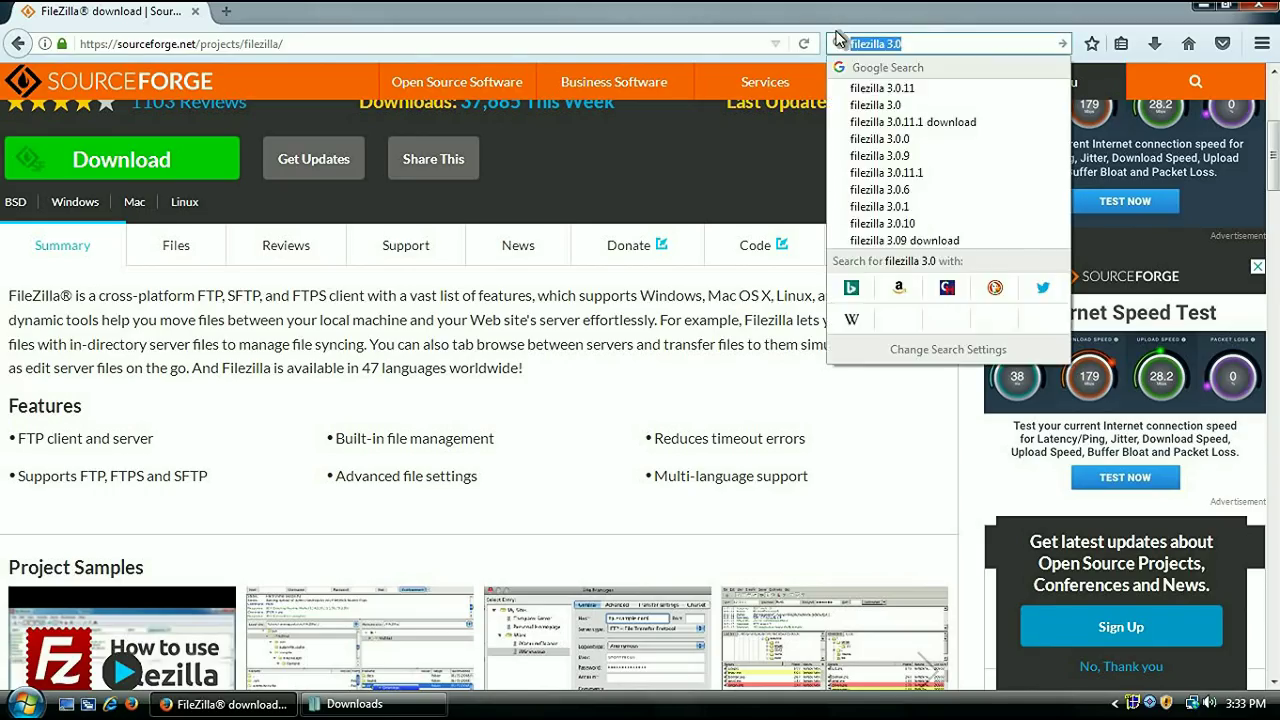
{"action": "key", "text": "BackSpace"}
{"action": "type", "text": "adblock"}
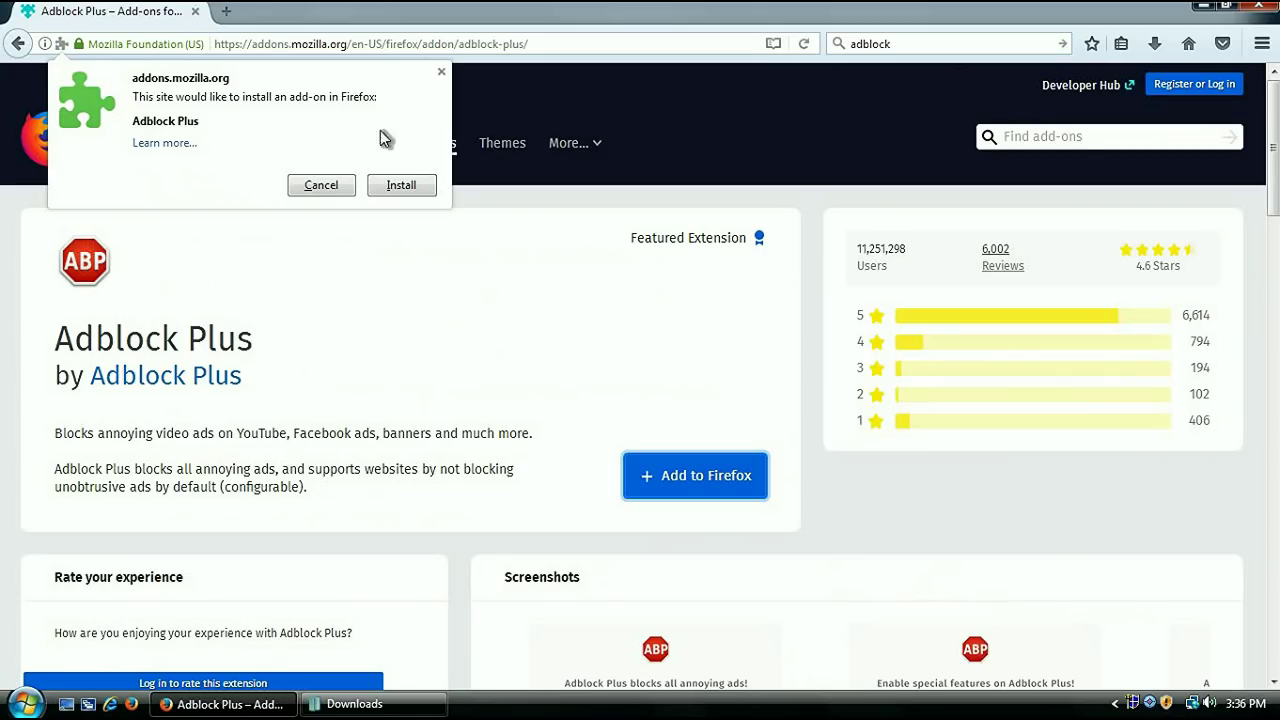
{"action": "left_click", "coordinate": [394, 186]}
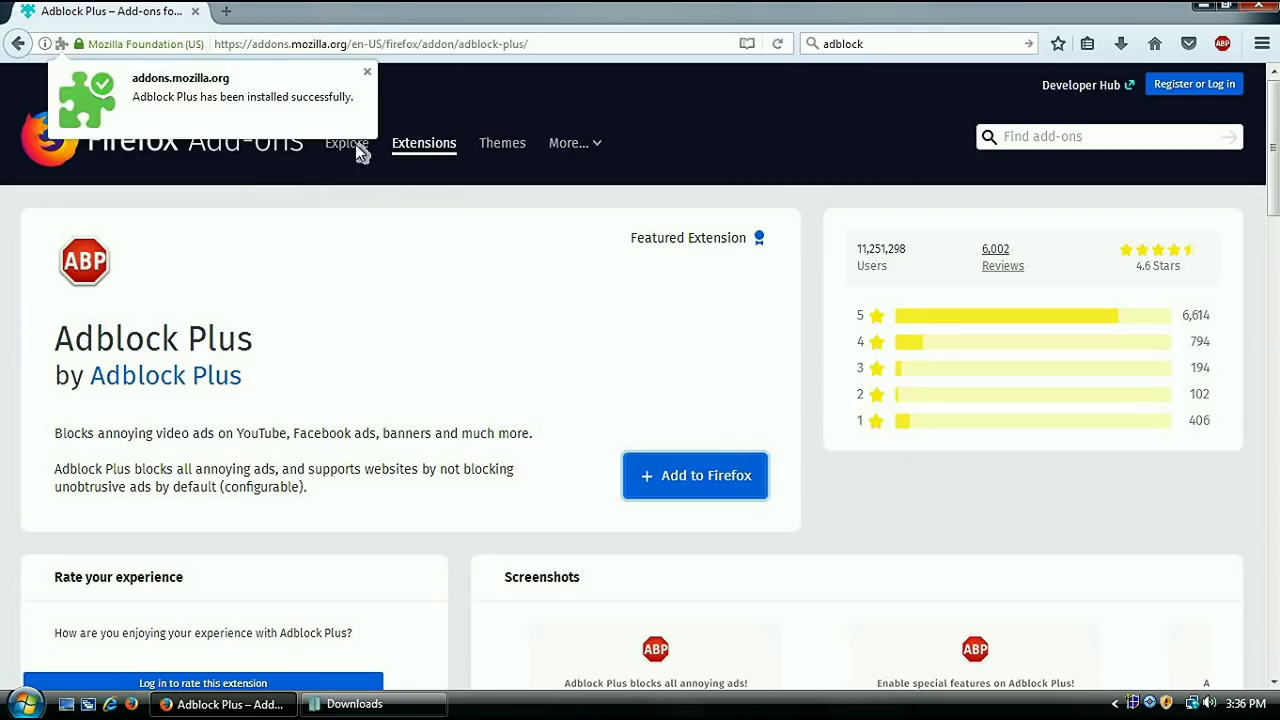
Search the Firefox Add-ons Manager for "no coin" and install the No Coin add-on
{"action": "key", "text": "ctrl+shift+a"}
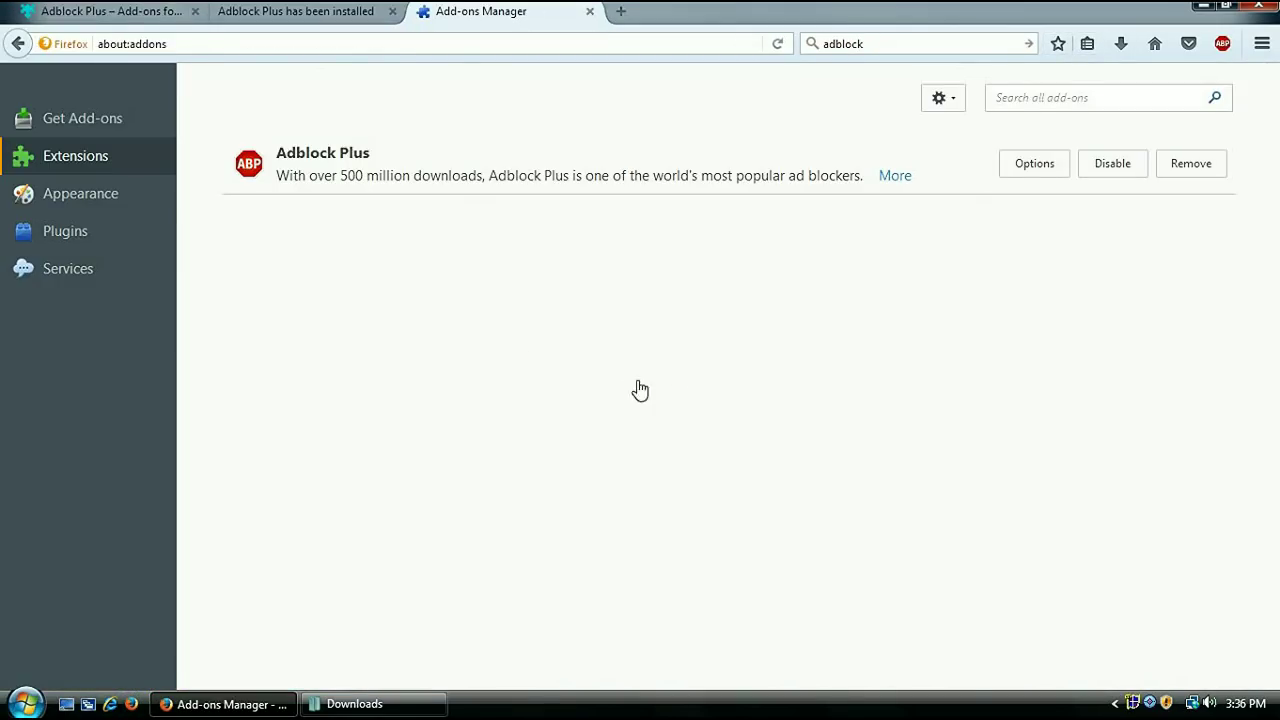
{"action": "left_click", "coordinate": [1052, 98]}
{"action": "type", "text": "no coin"}
{"action": "key", "text": "Return"}
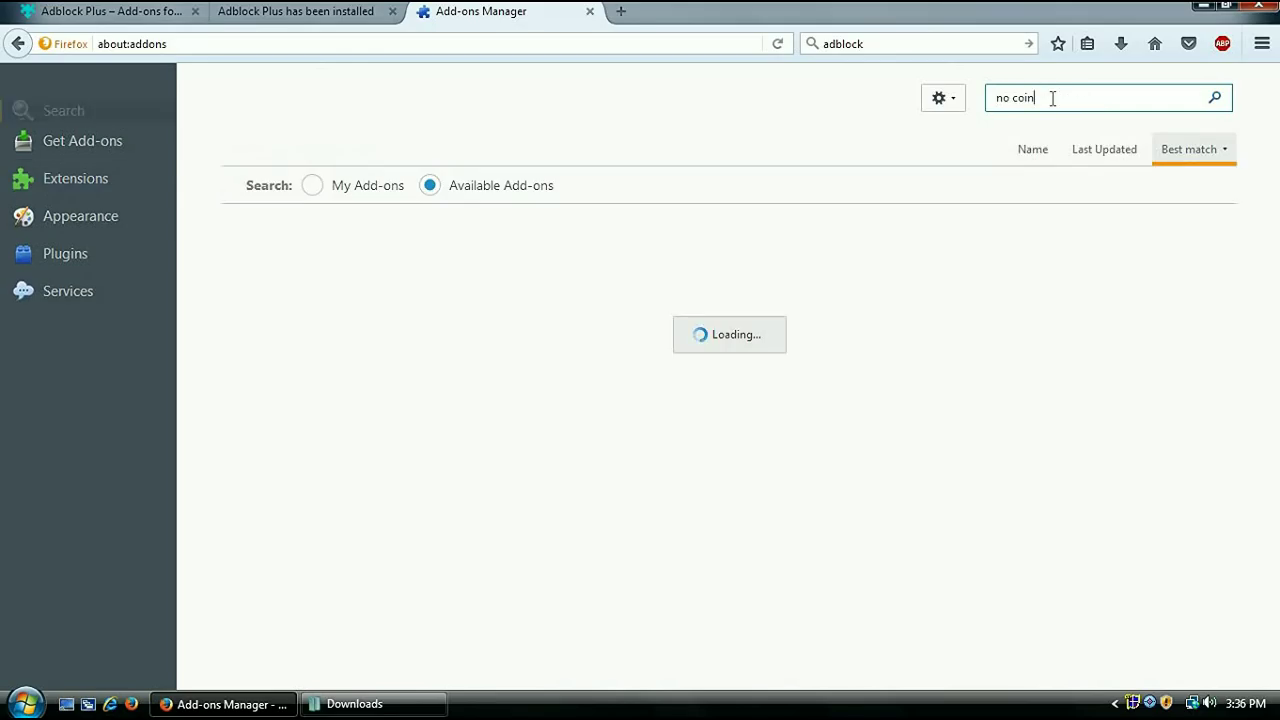
{"action": "left_click", "coordinate": [1175, 234]}
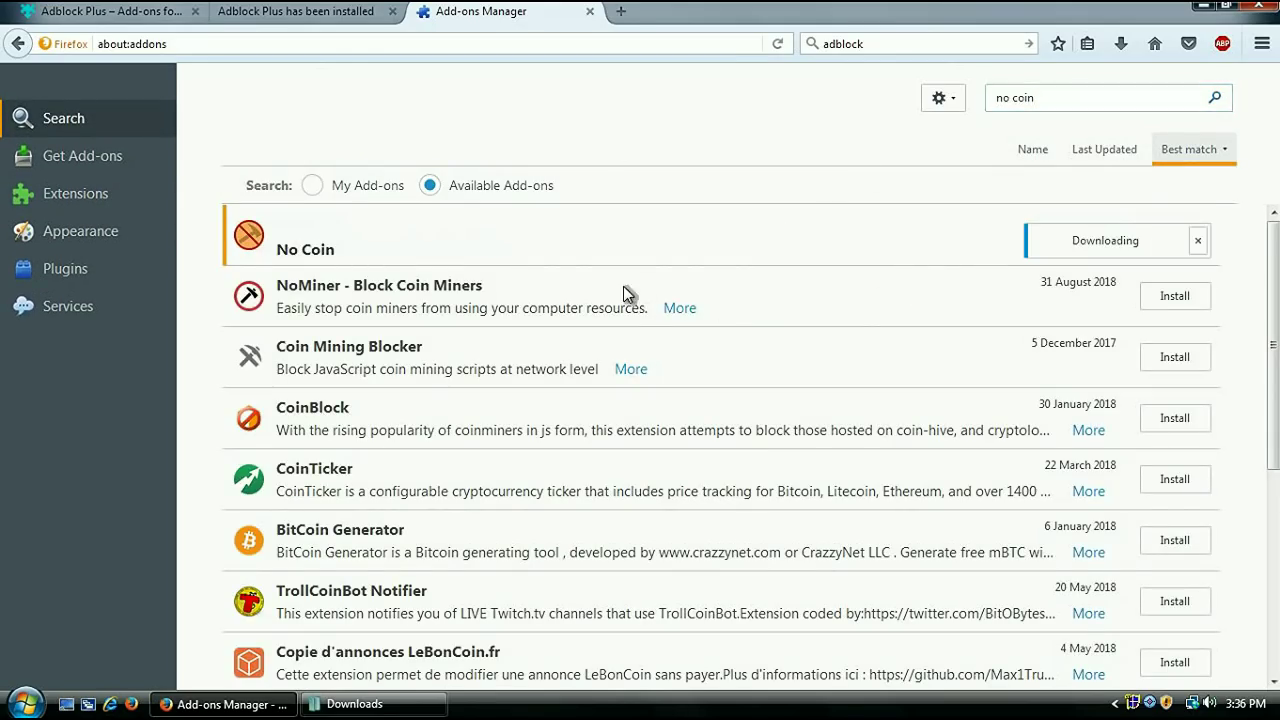